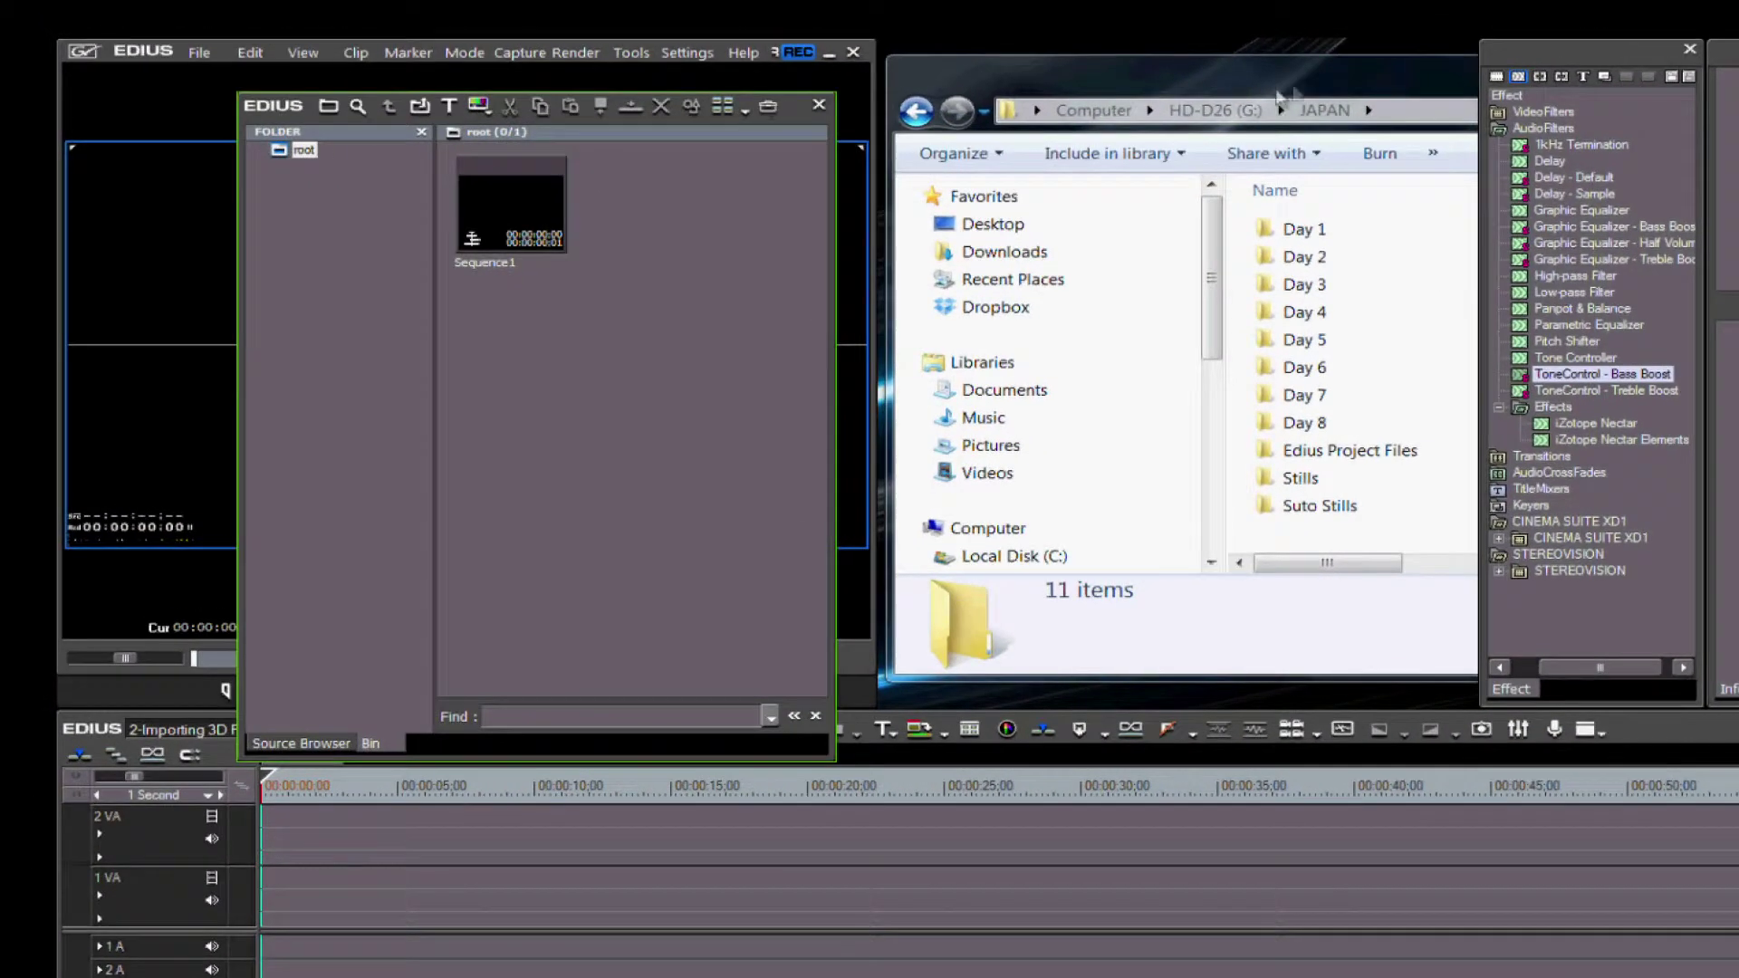
- Inspect the Day 1, Day 4, Day 5 and Day 7 folders, returning to JAPAN after each
left_click(1295, 76)
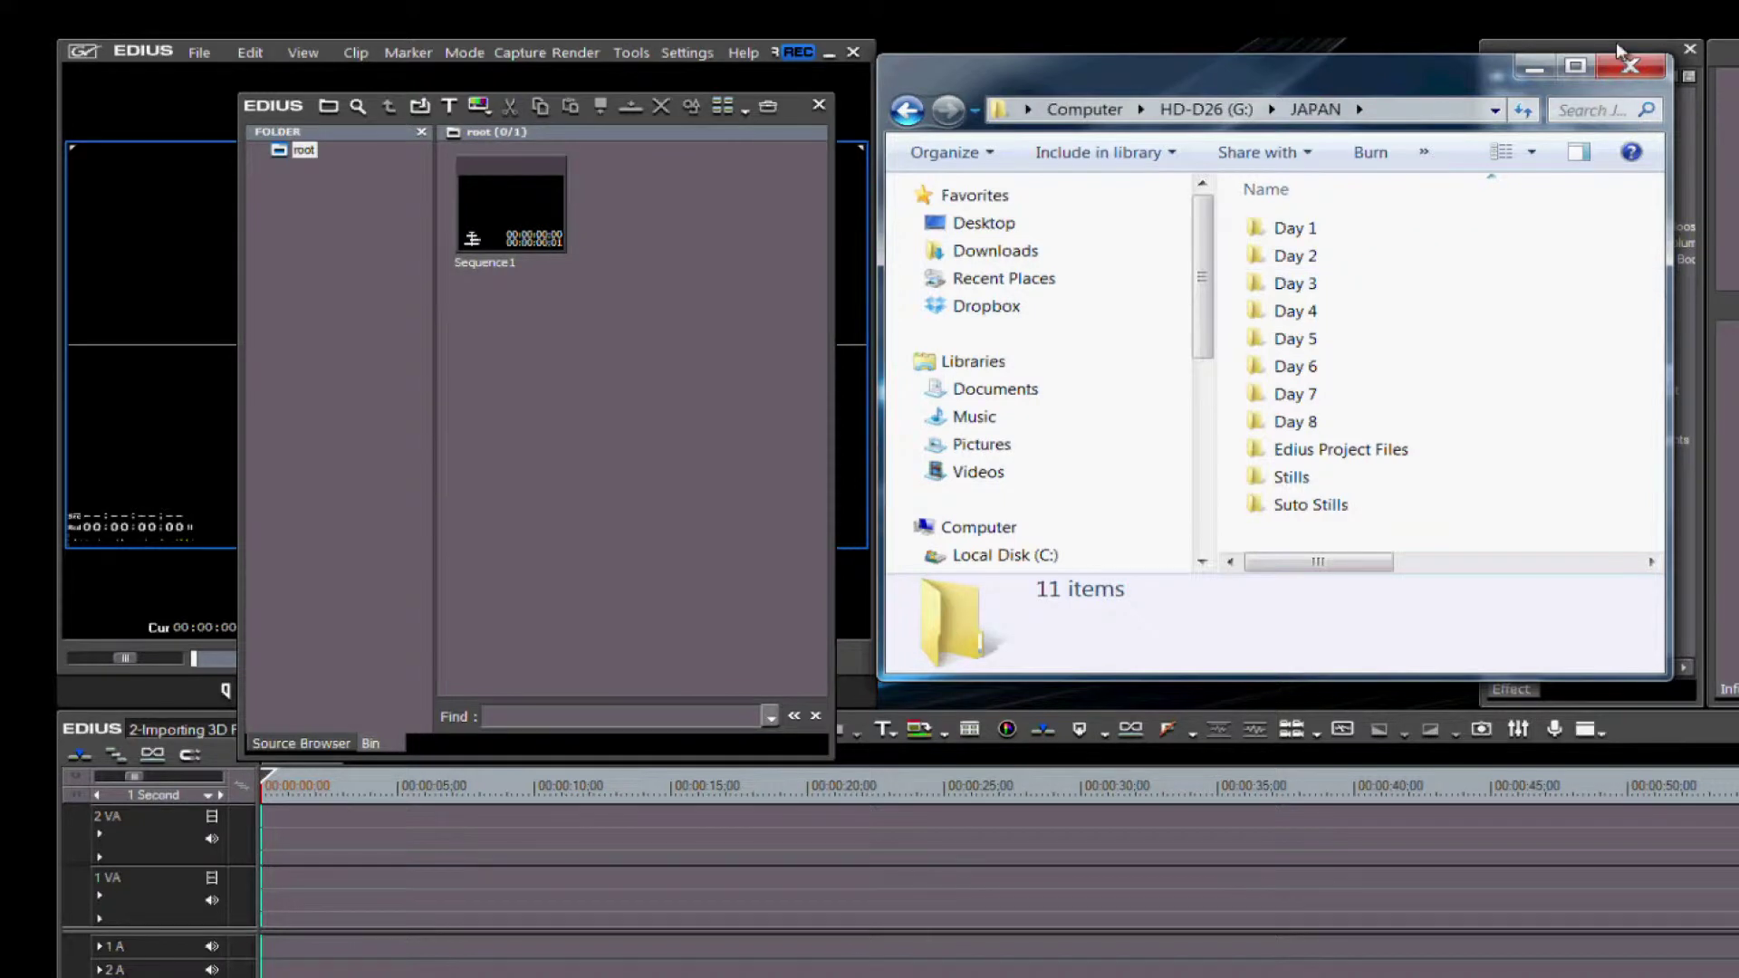
double_click(1295, 228)
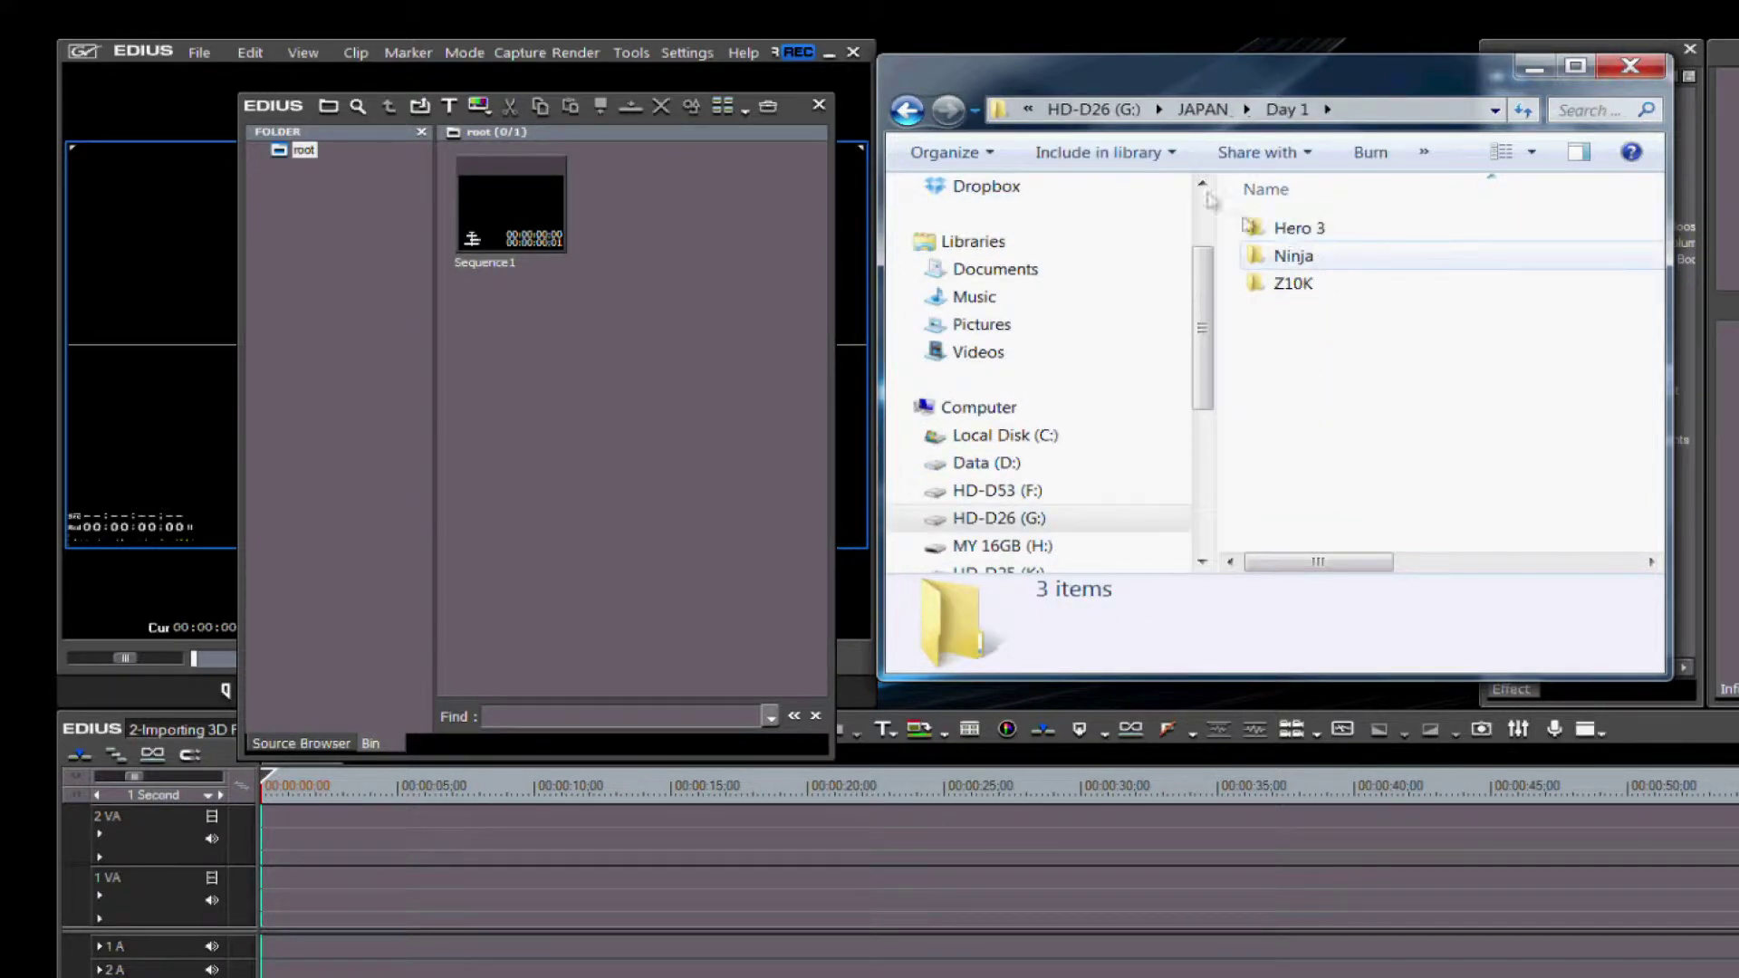
left_click(906, 110)
double_click(1295, 309)
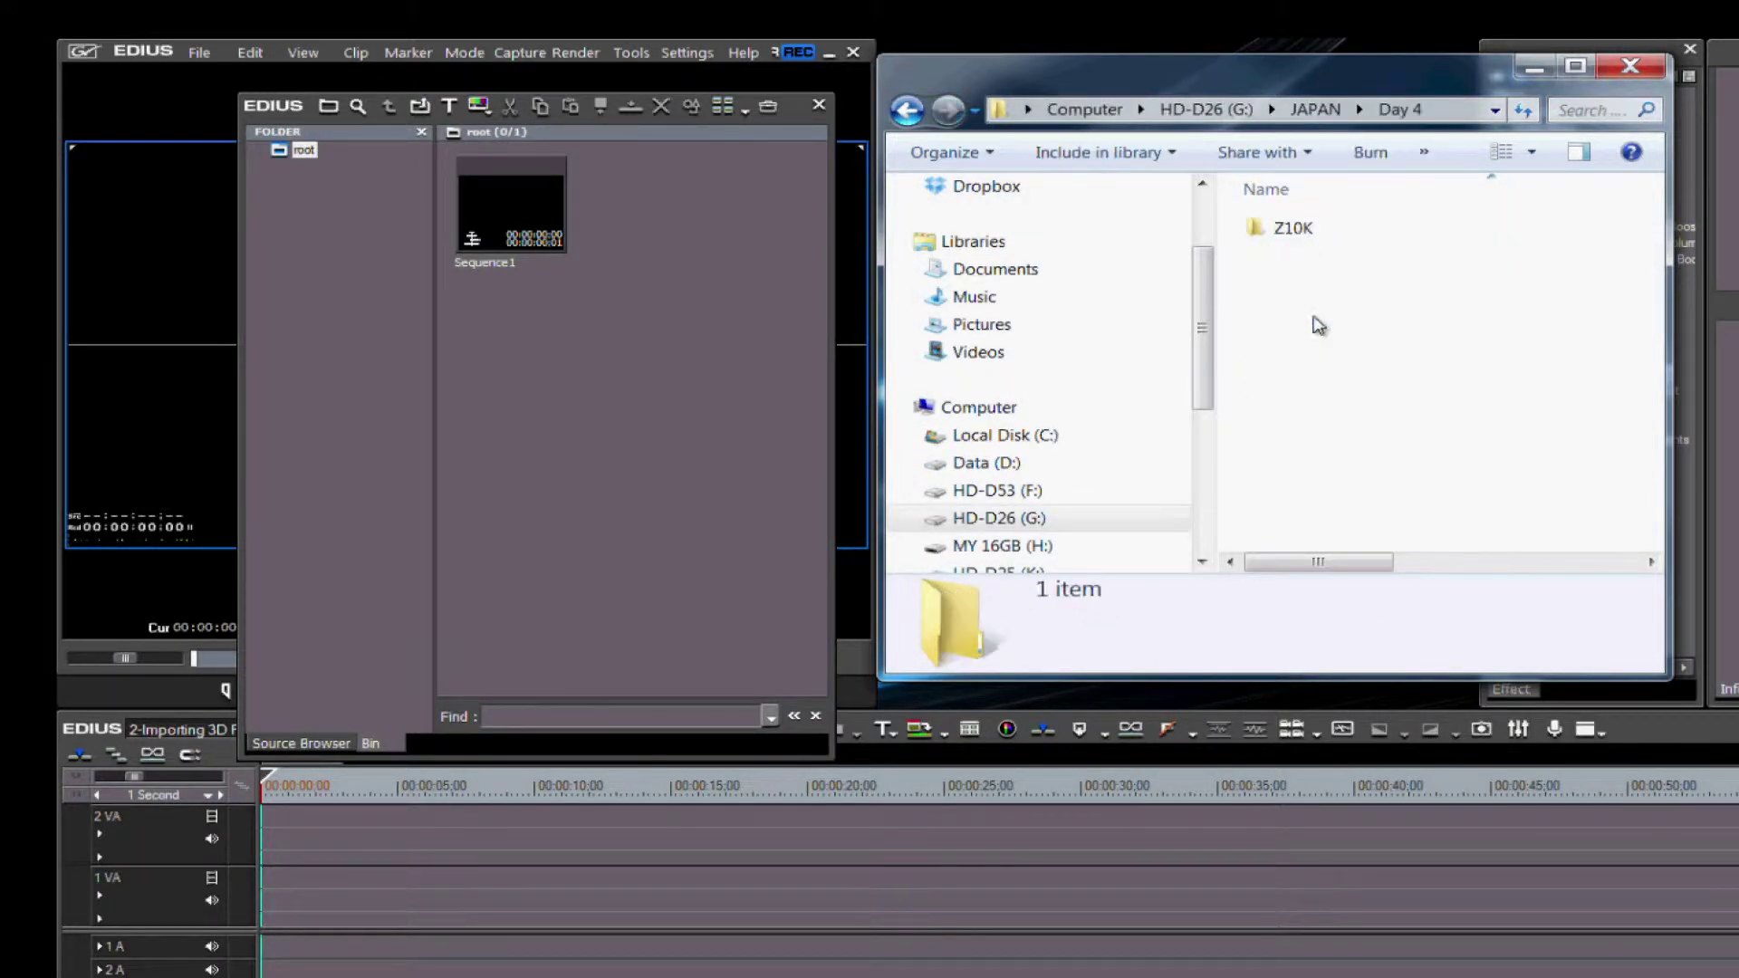
left_click(906, 110)
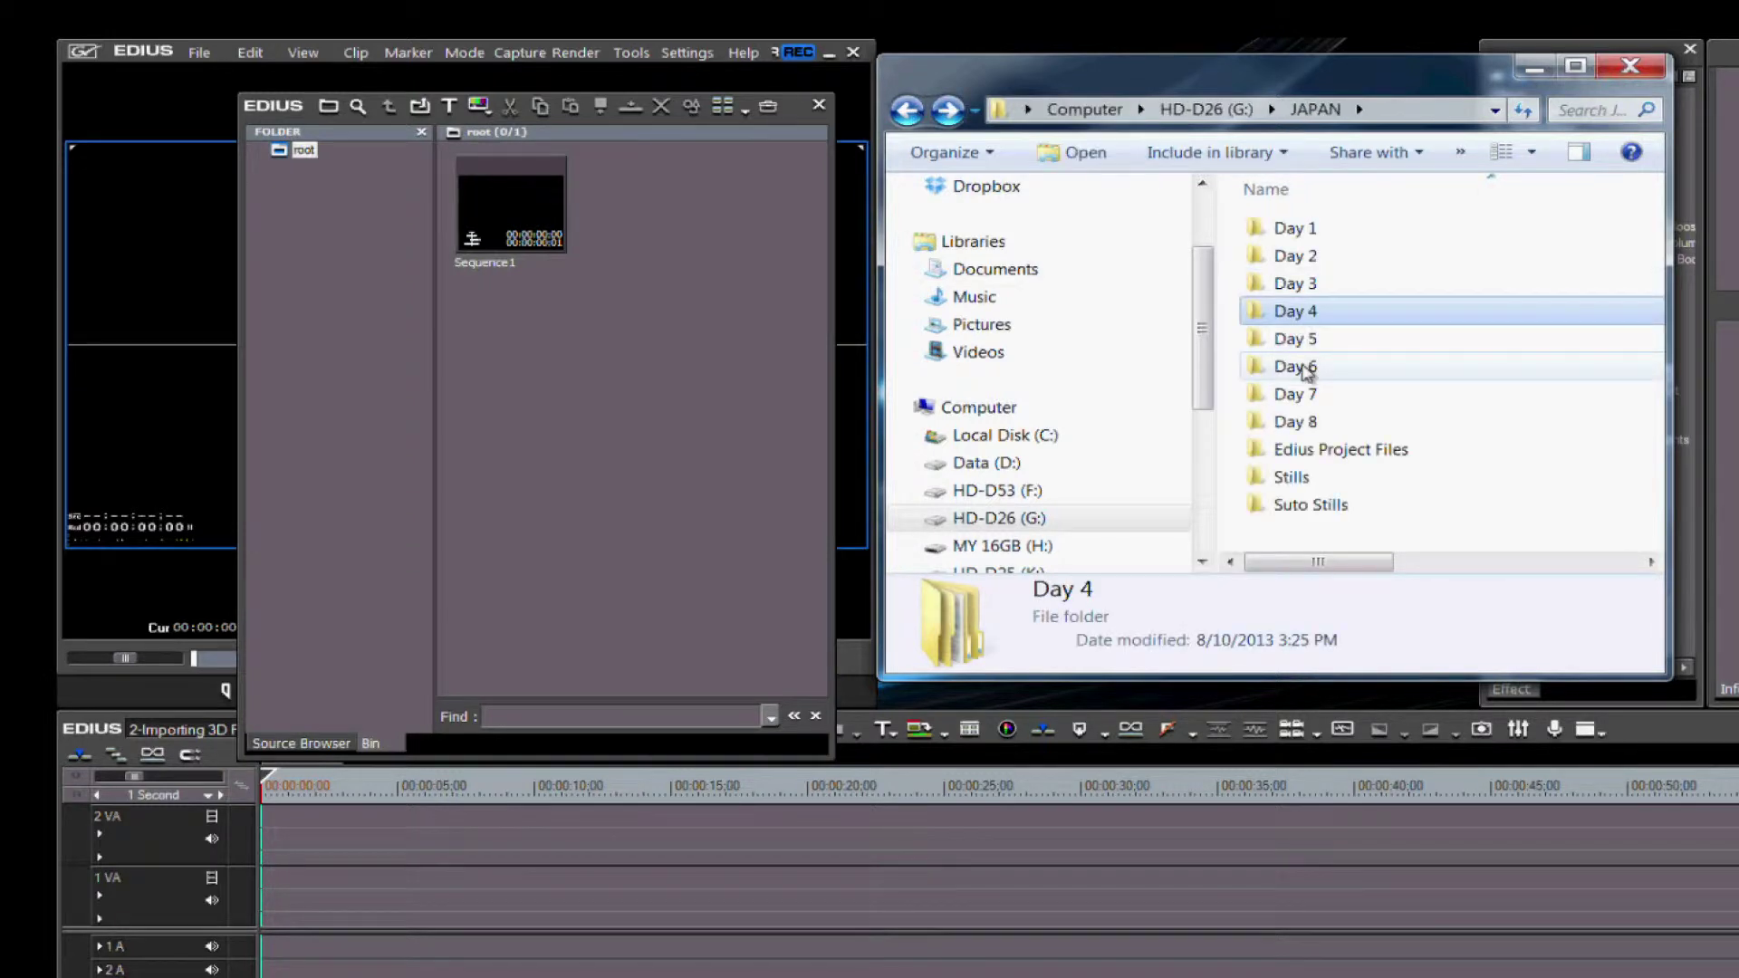
double_click(1296, 340)
key("BackSpace")
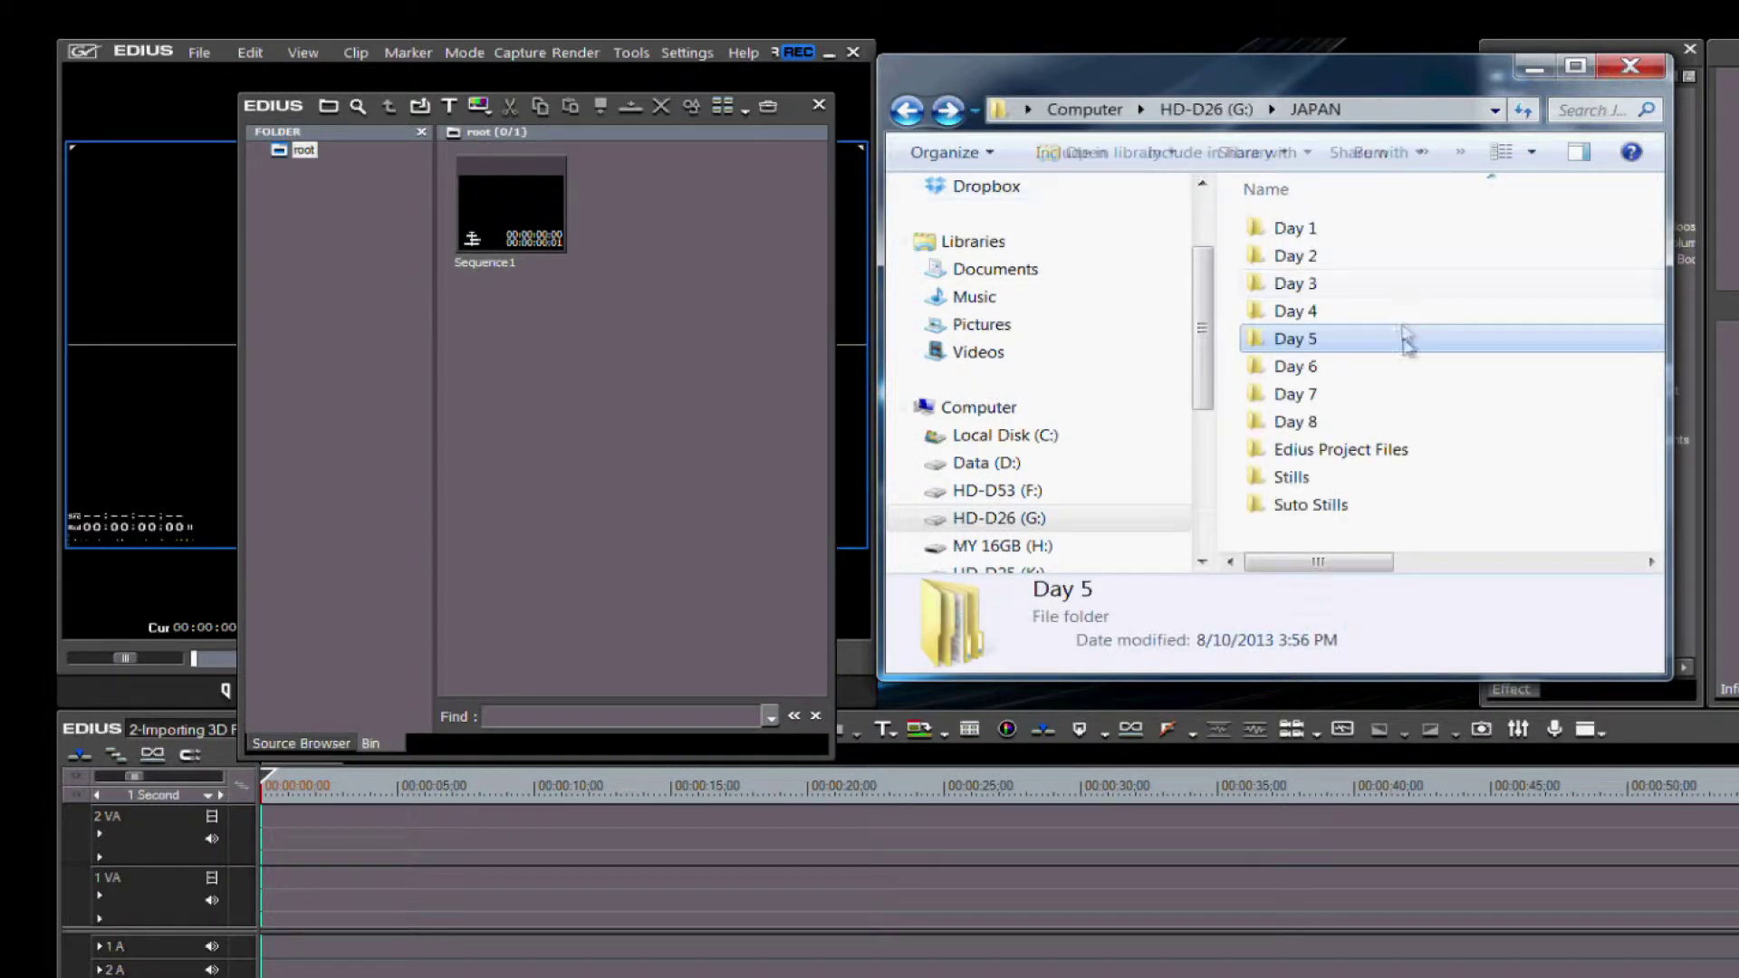
double_click(1293, 397)
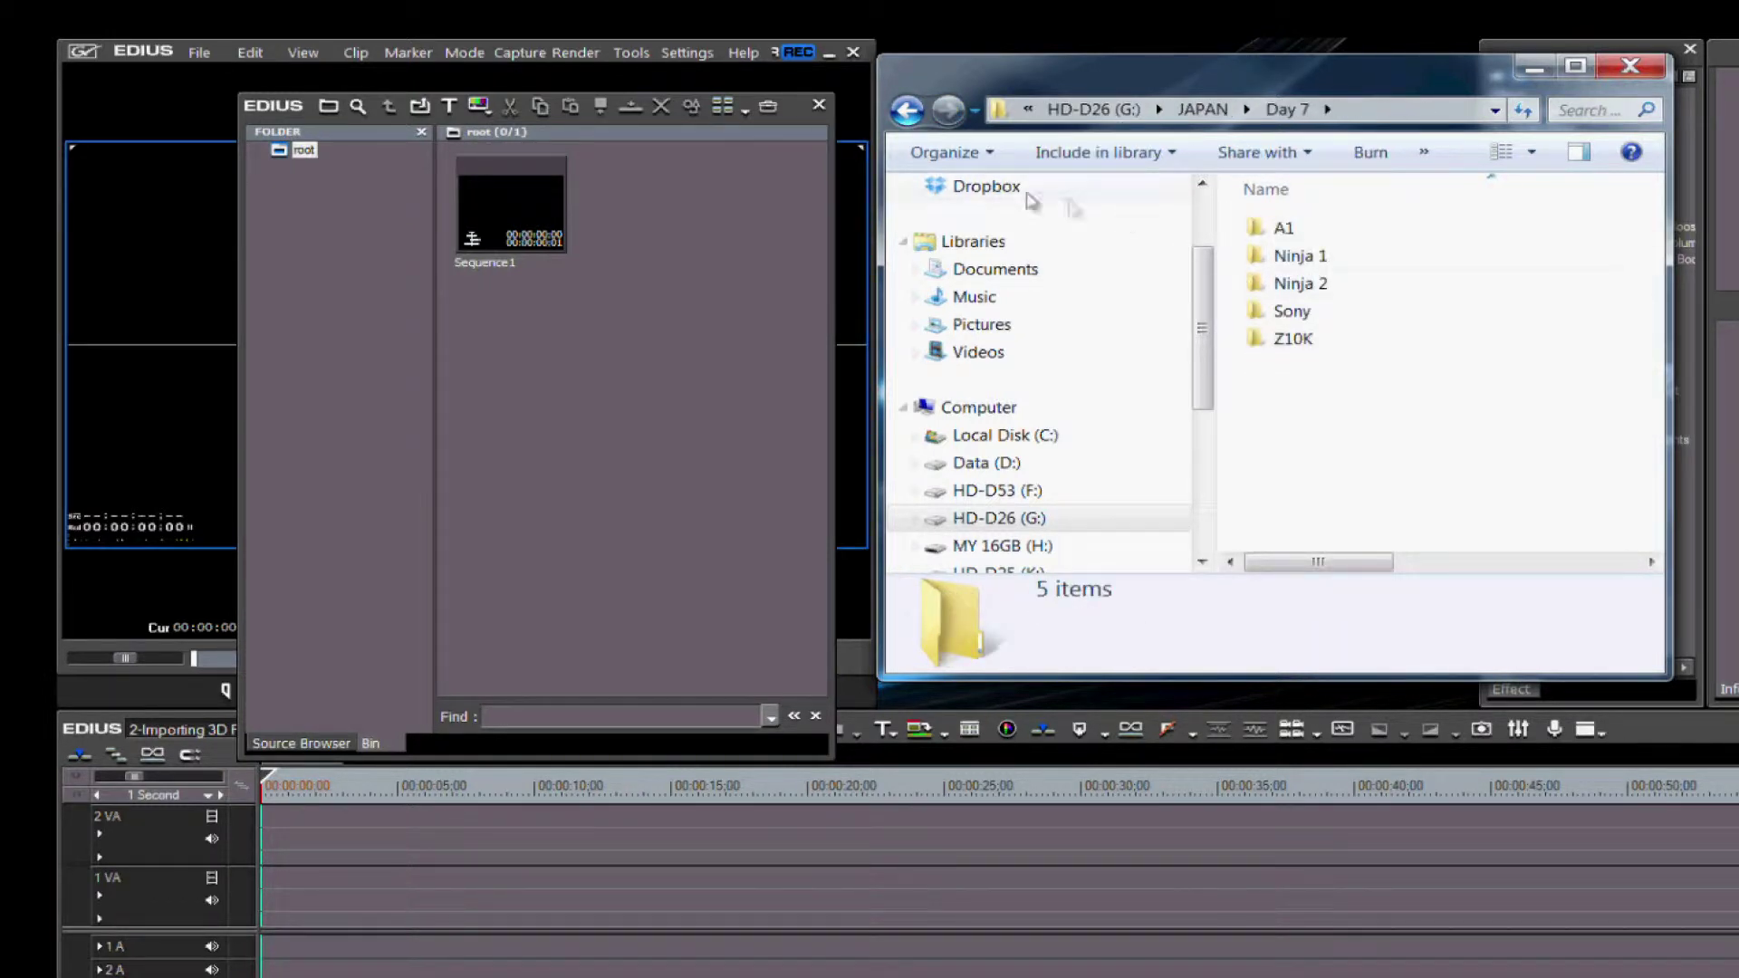
left_click(907, 110)
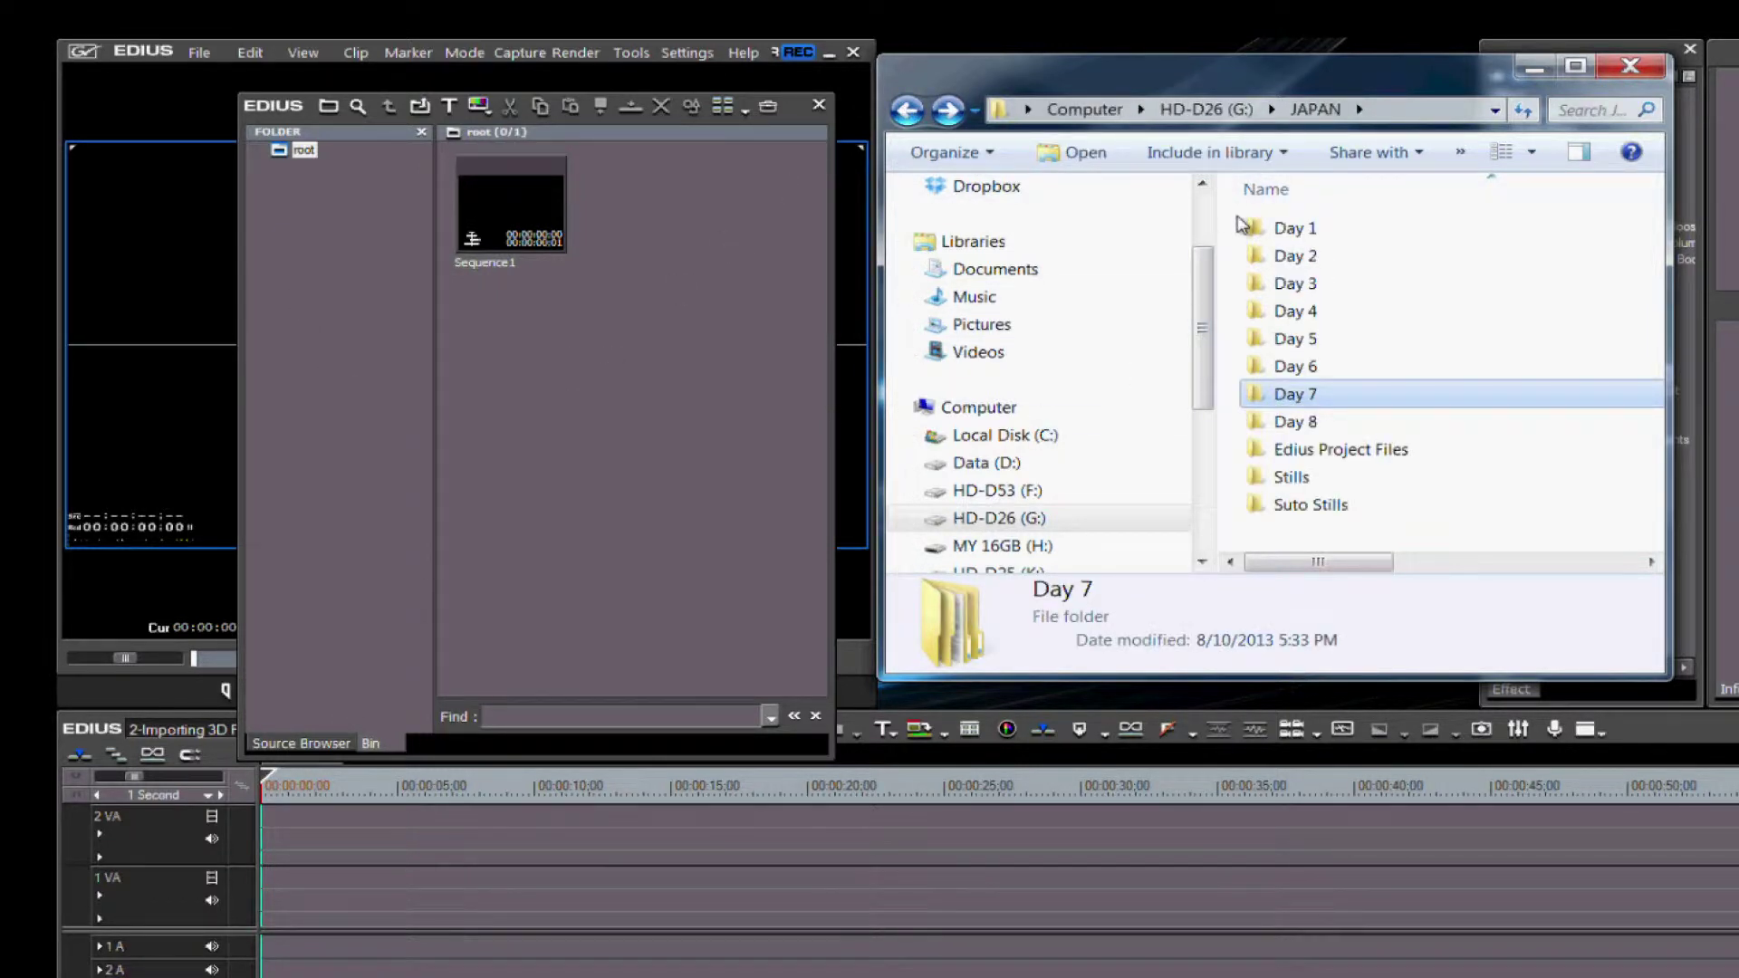
left_click(1242, 228)
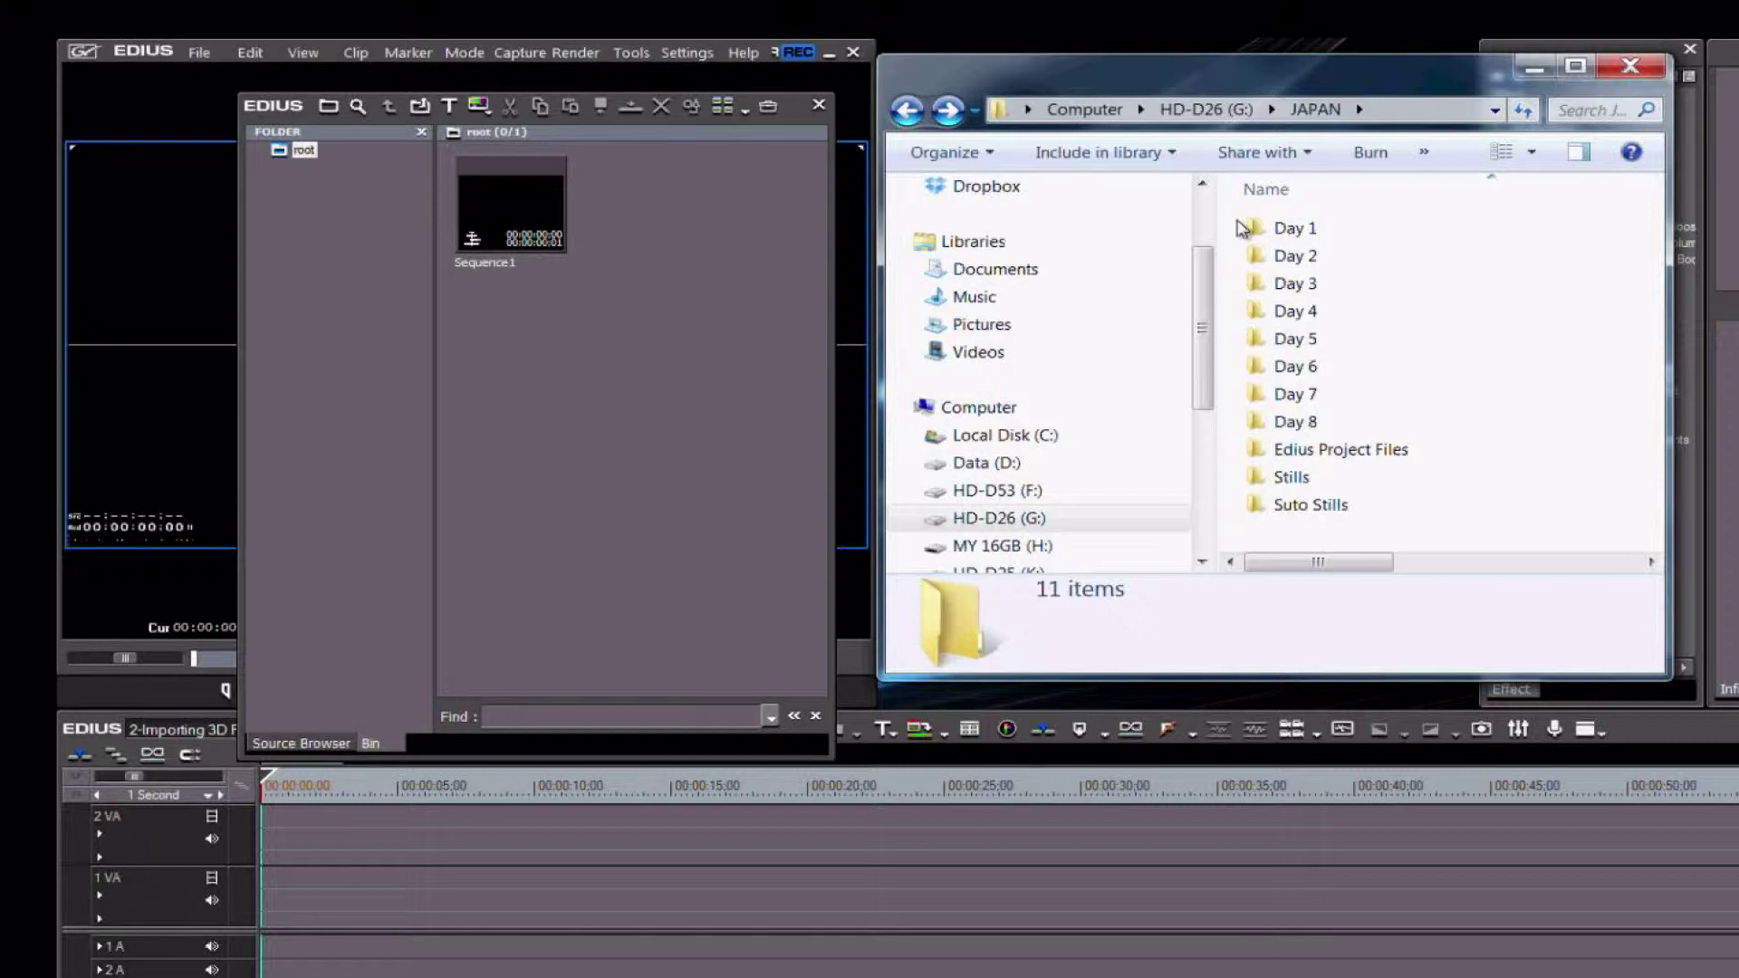
- Drag folders Day 1–Day 8 from Explorer into the EDIUS bin tree and widen the folder pane
left_click_drag(1241, 228, 1336, 424)
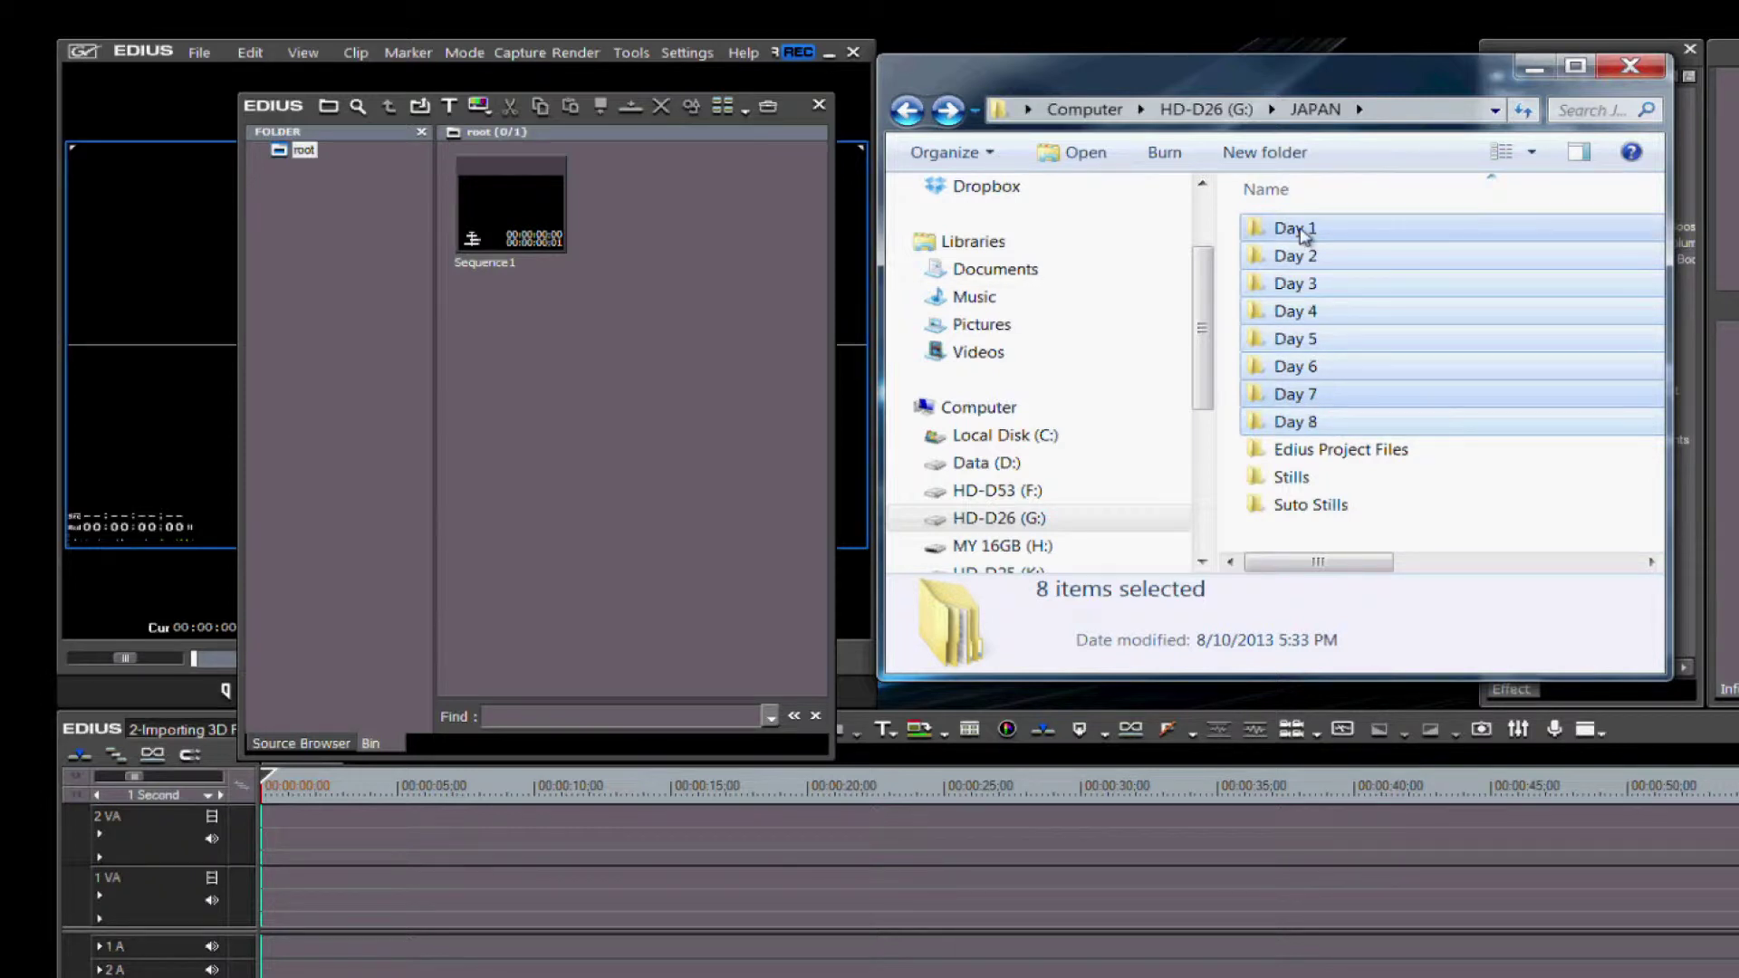
left_click_drag(1302, 233, 359, 244)
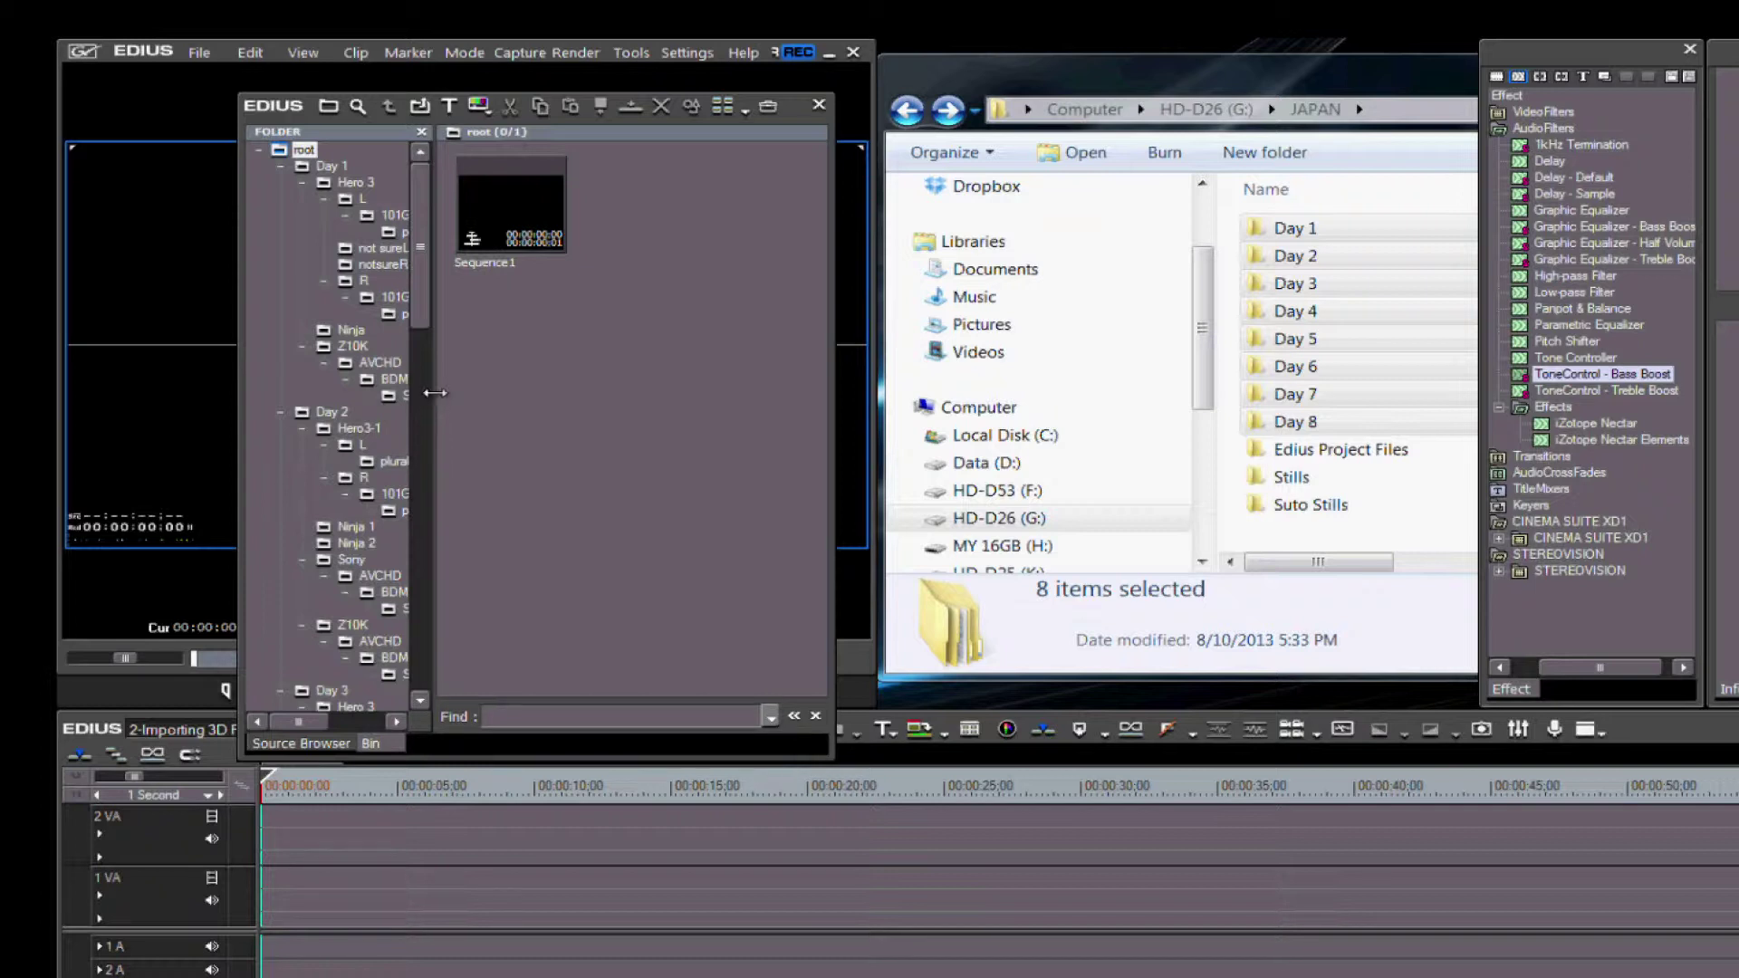
left_click_drag(434, 392, 625, 392)
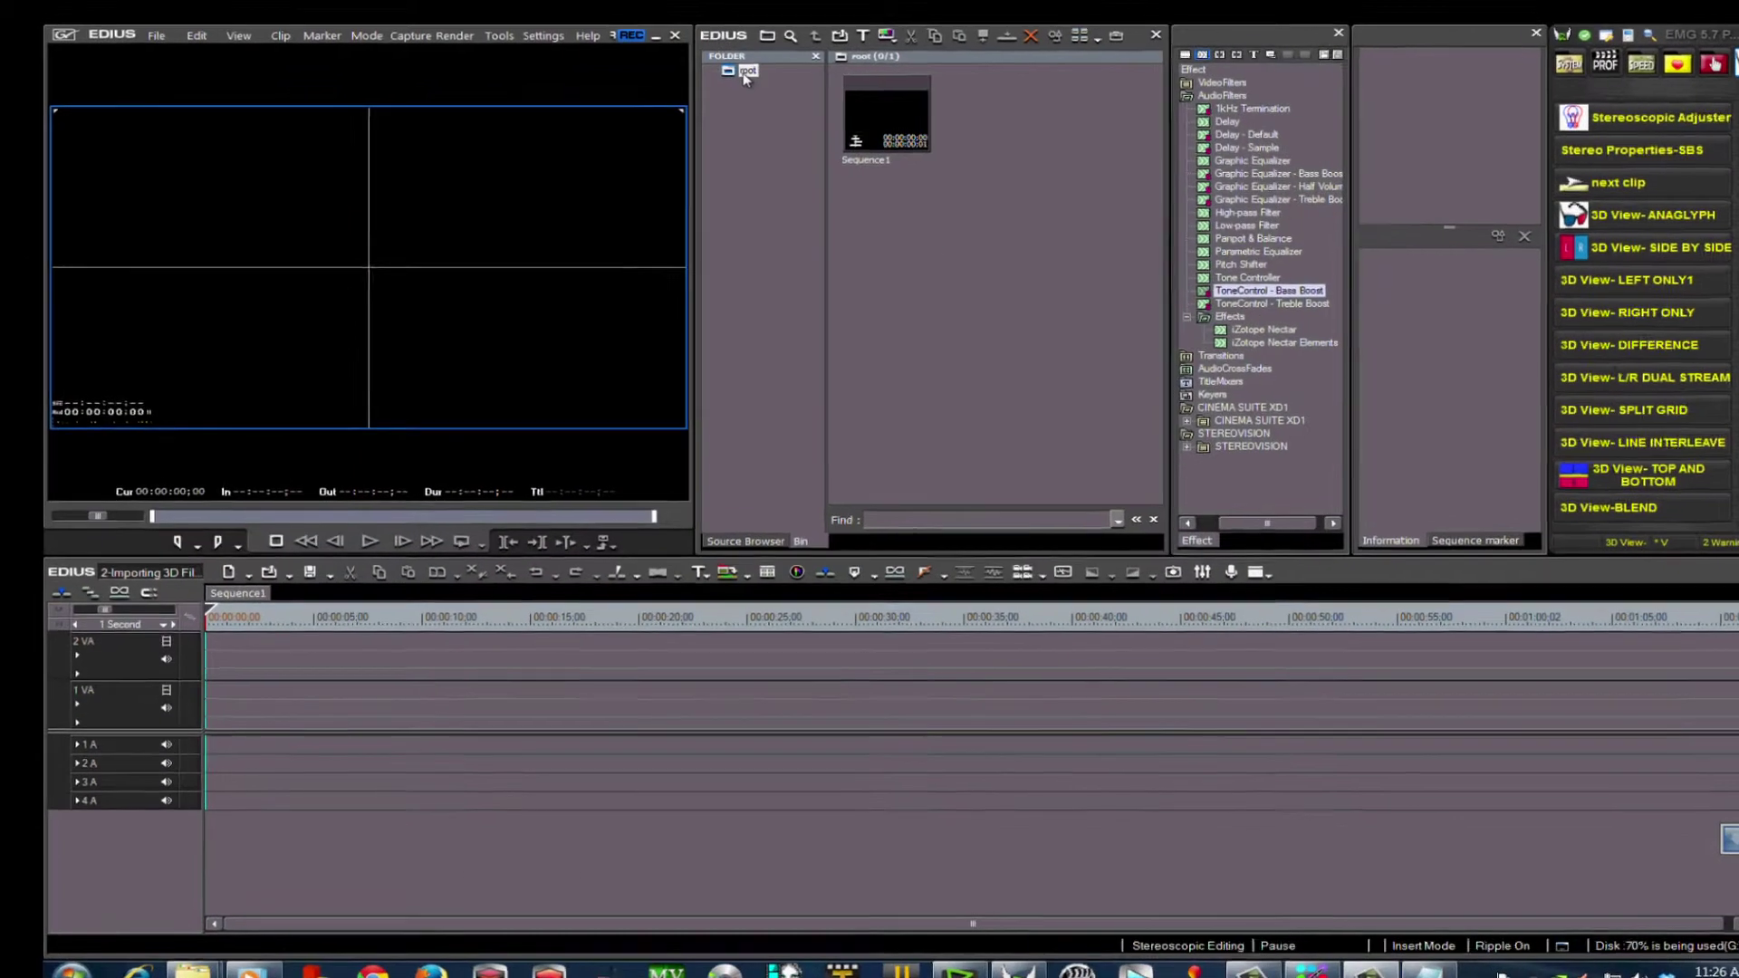
- Create a new bin folder named 'Day 1' under root
right_click(744, 78)
left_click(788, 88)
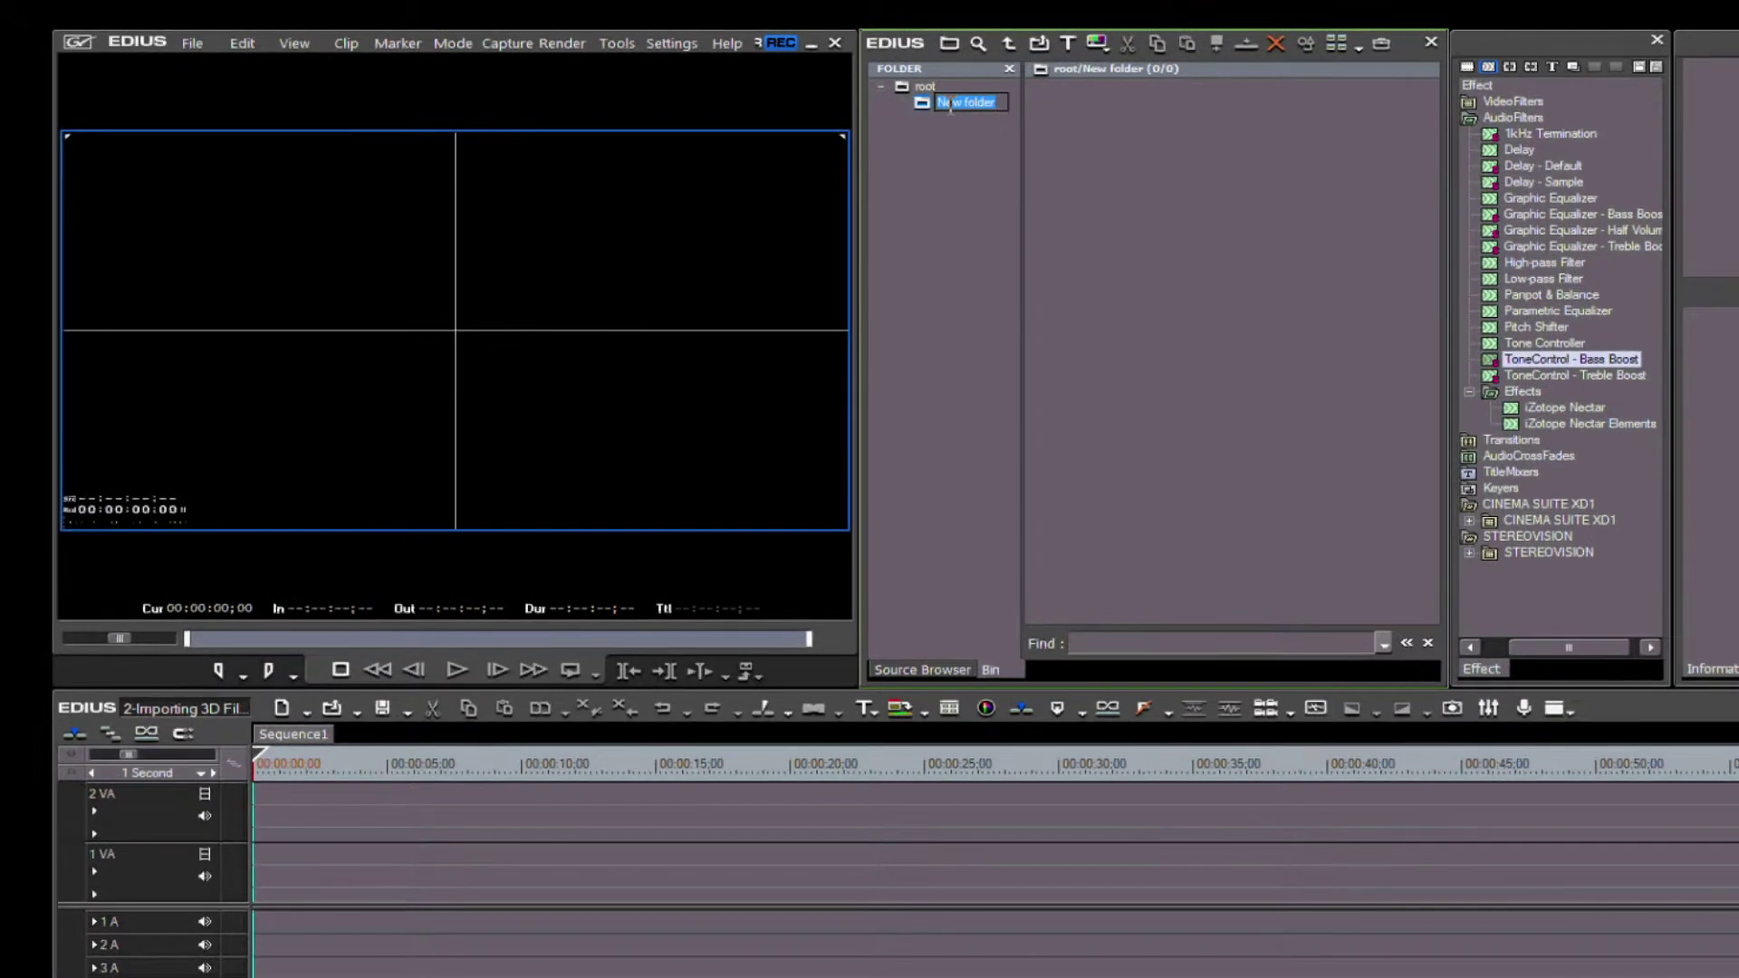
type("Day 1")
key("Return")
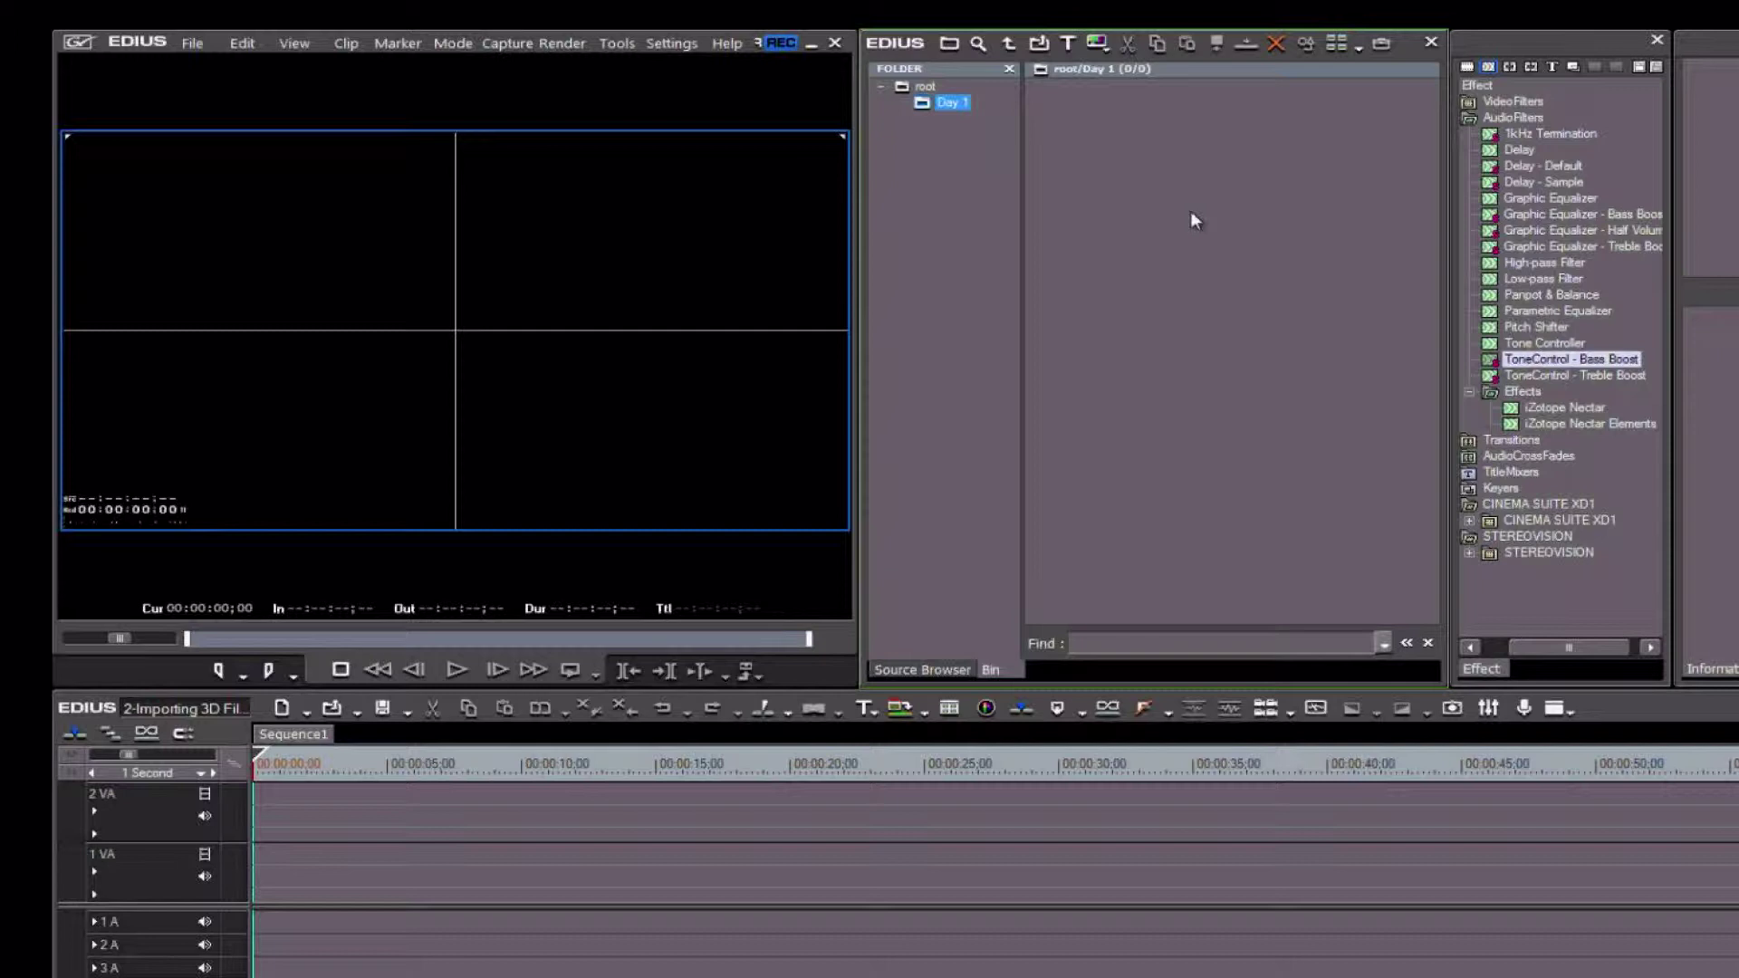
- In Add File, browse to HD-D26 > JAPAN > Day 1 > Z10K > AVCHD > BDMV > STREAM
right_click(1120, 193)
left_click(1187, 246)
left_click(356, 483)
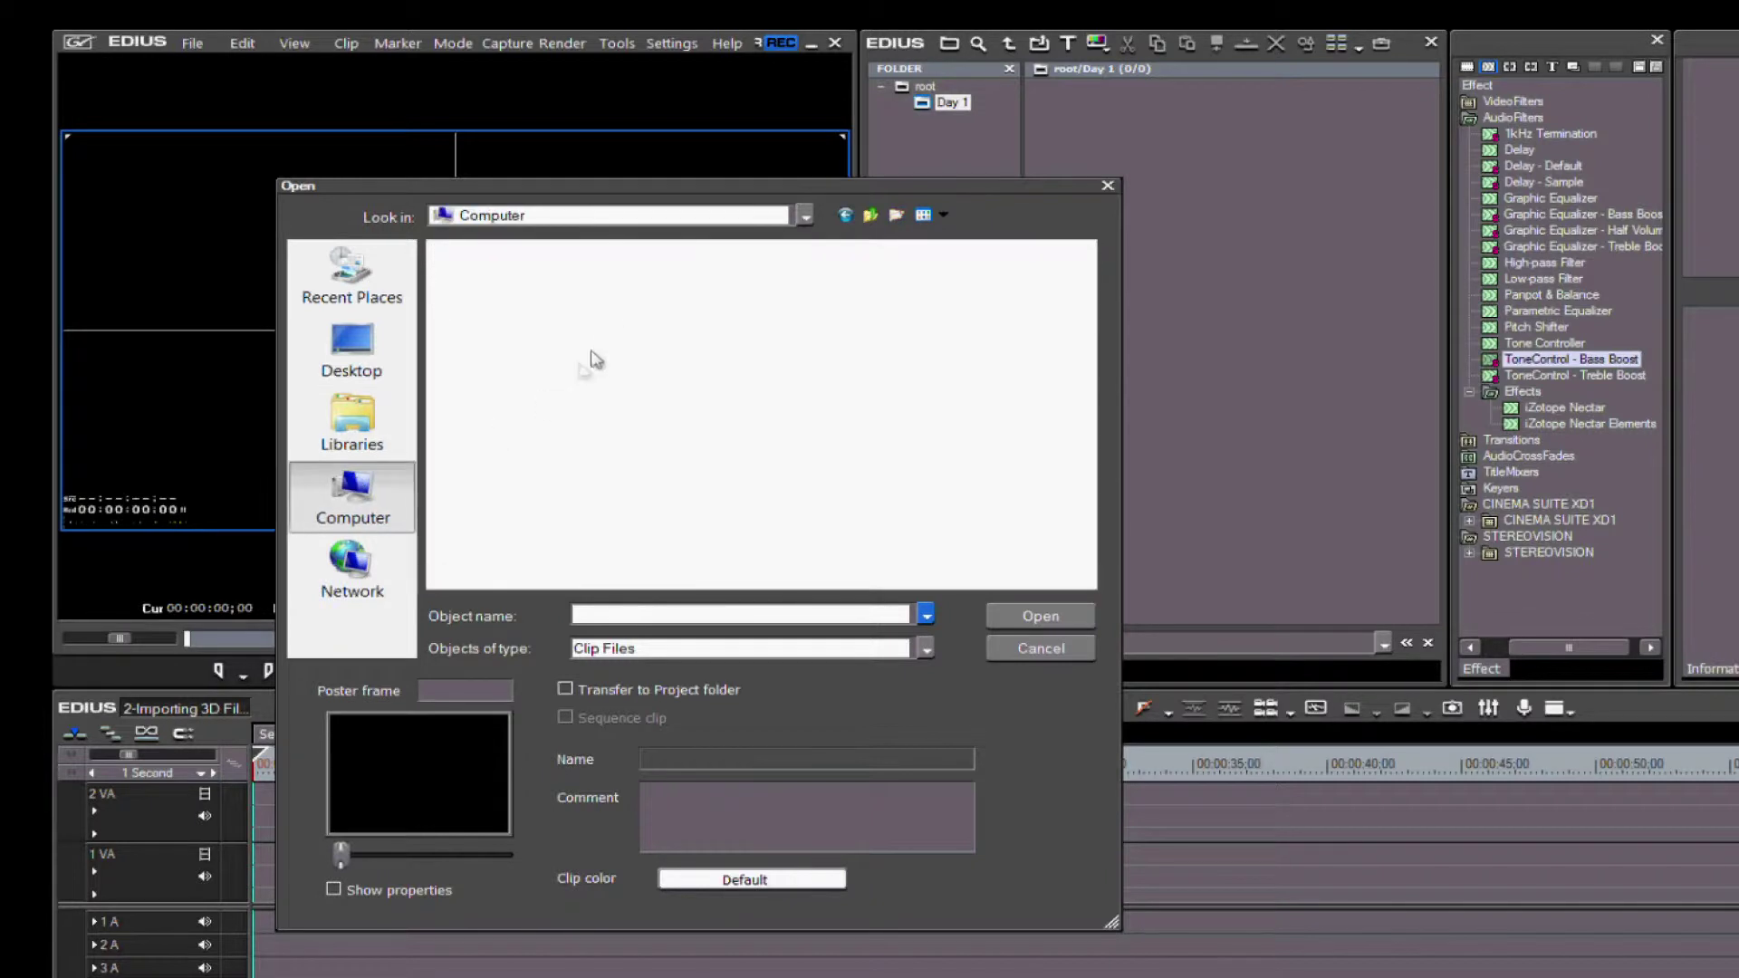
double_click(897, 385)
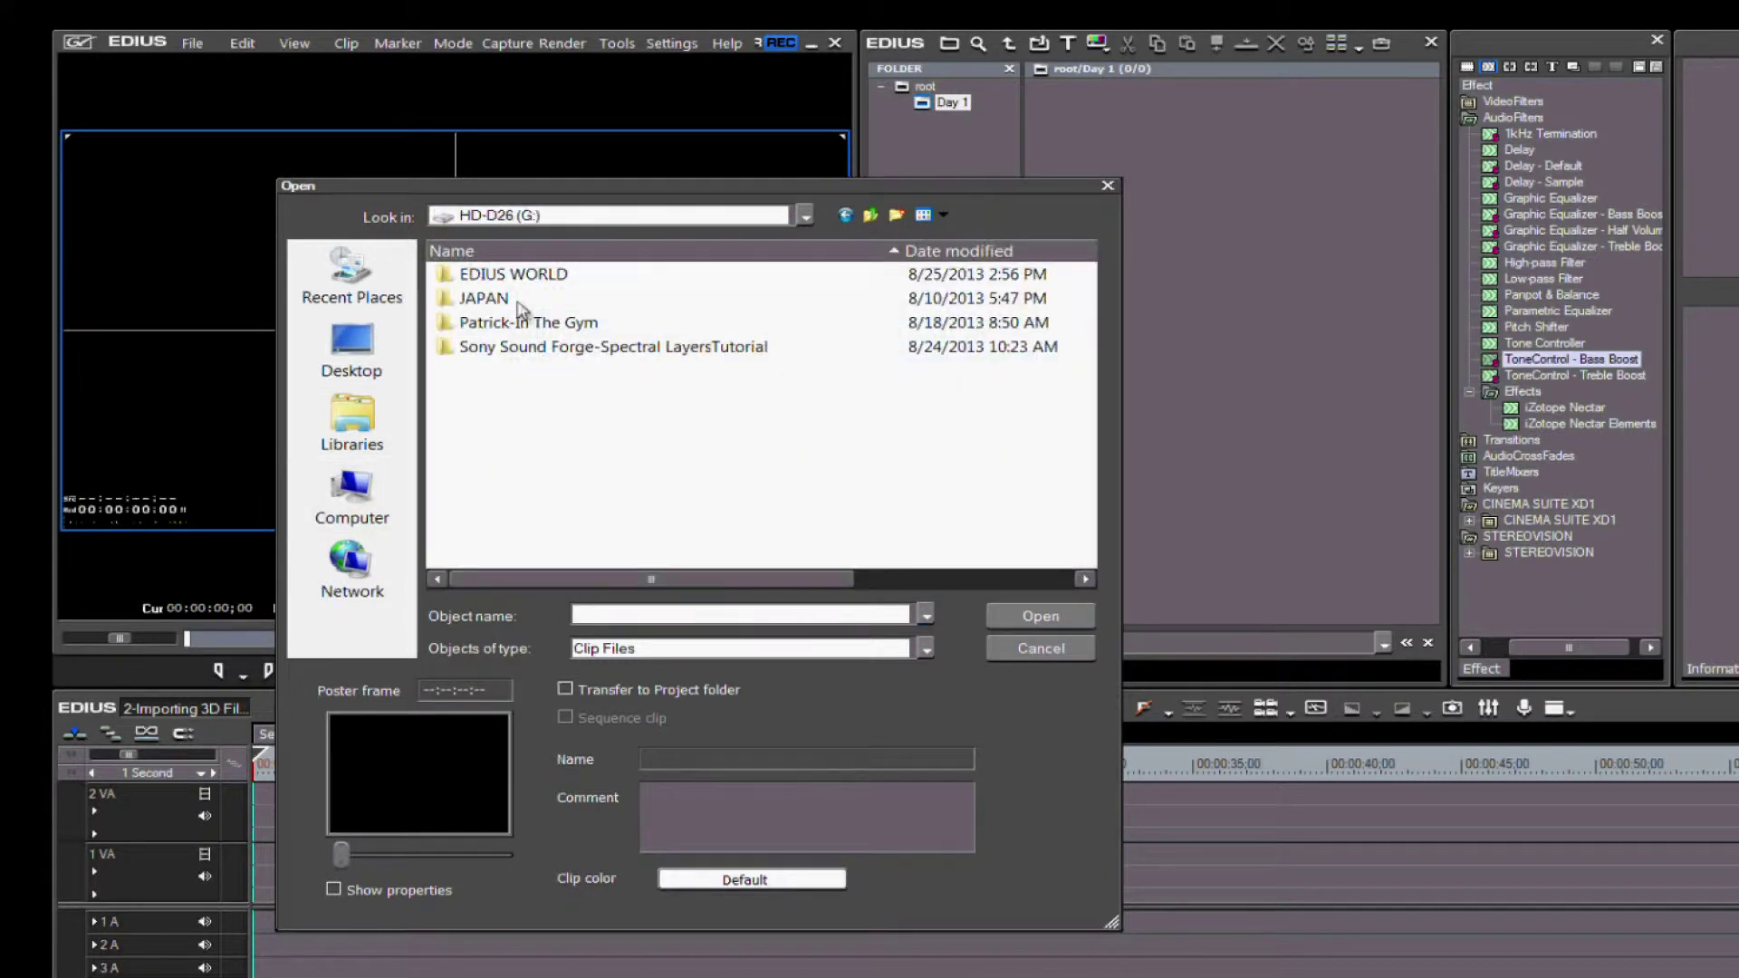
double_click(517, 303)
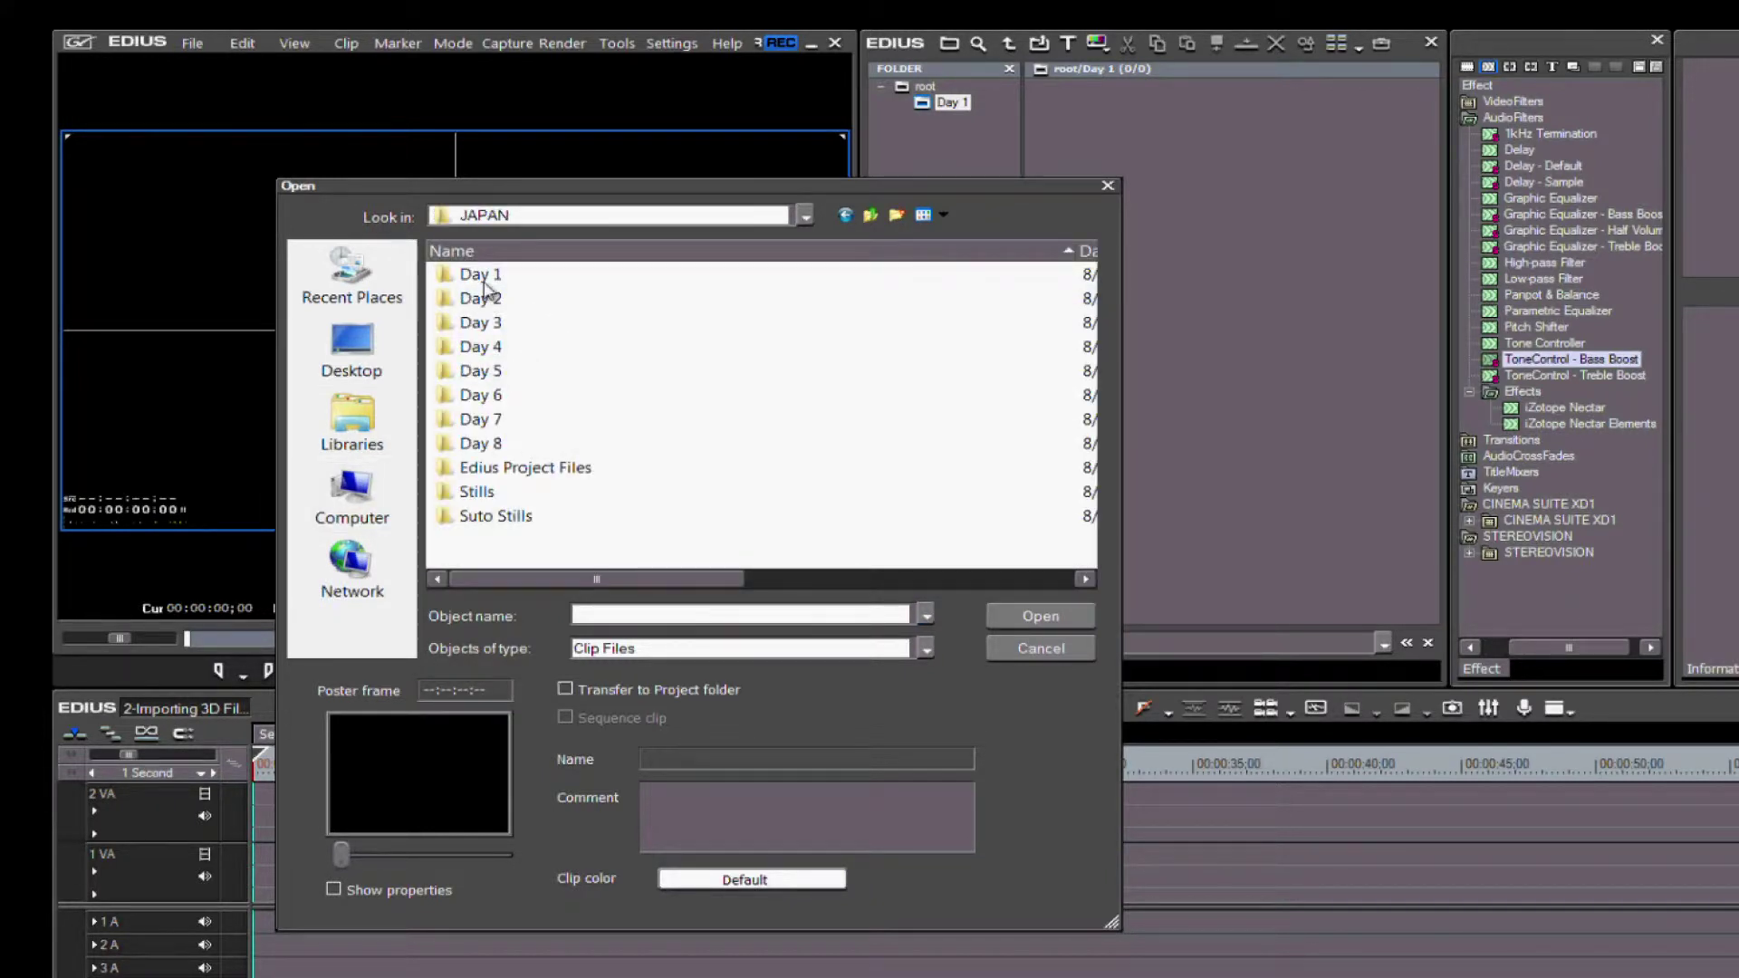
double_click(485, 282)
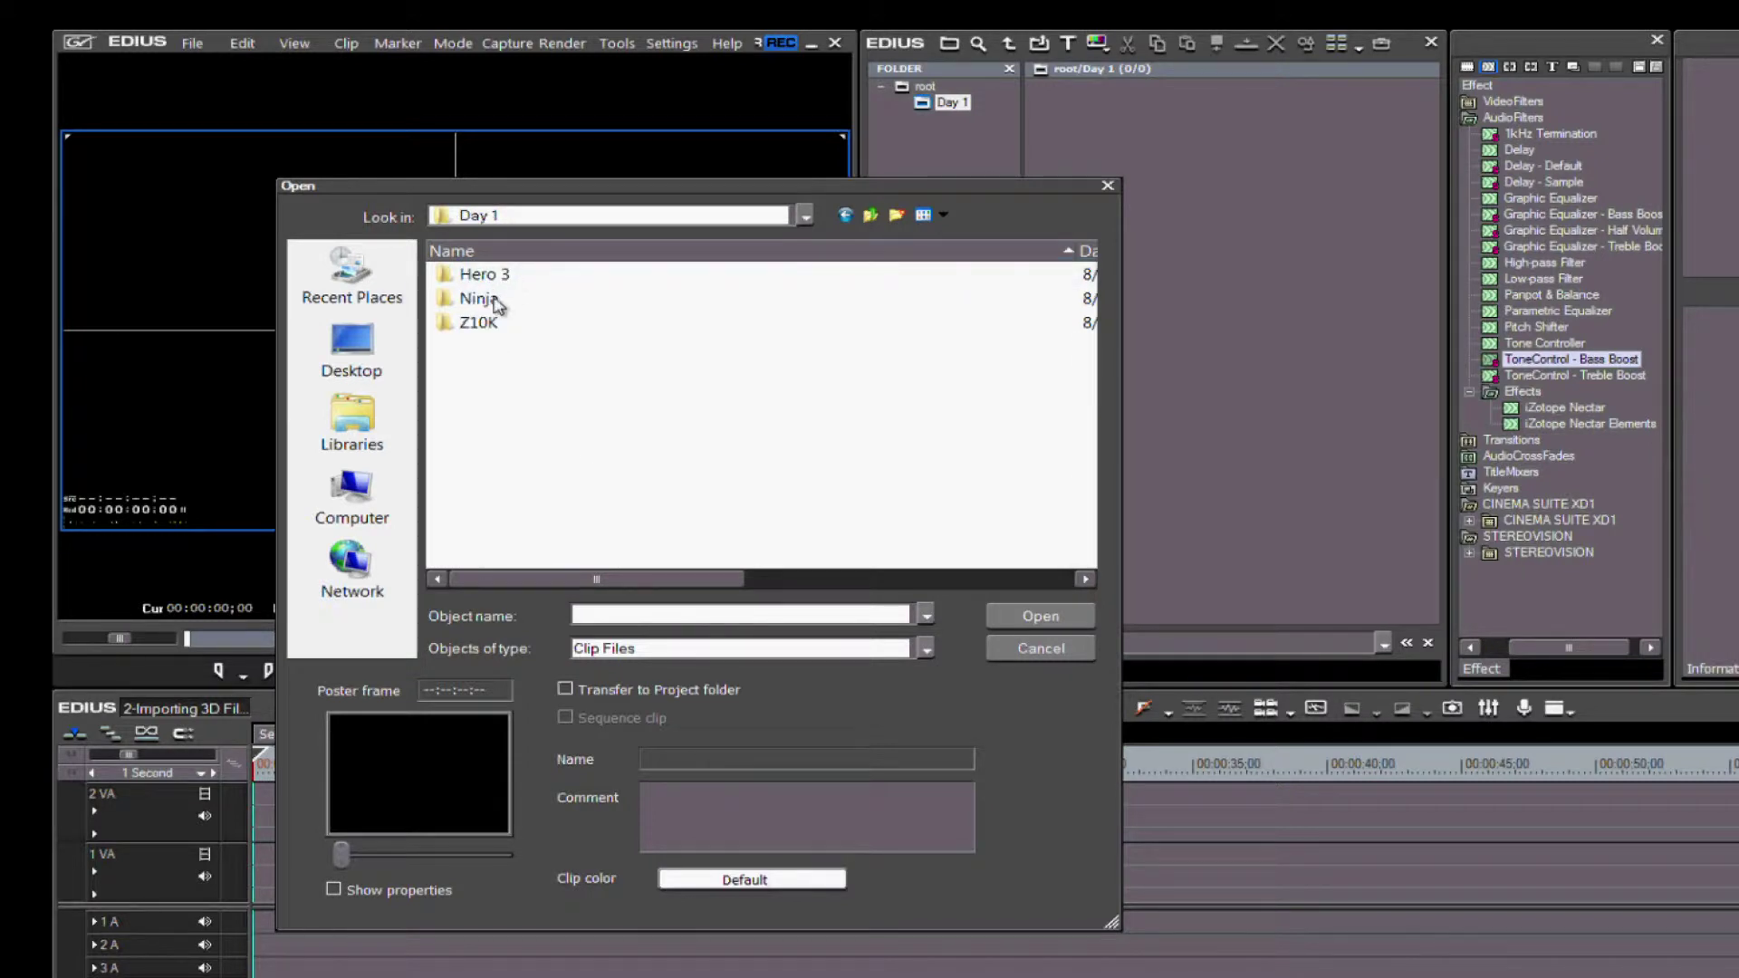
double_click(489, 323)
double_click(501, 279)
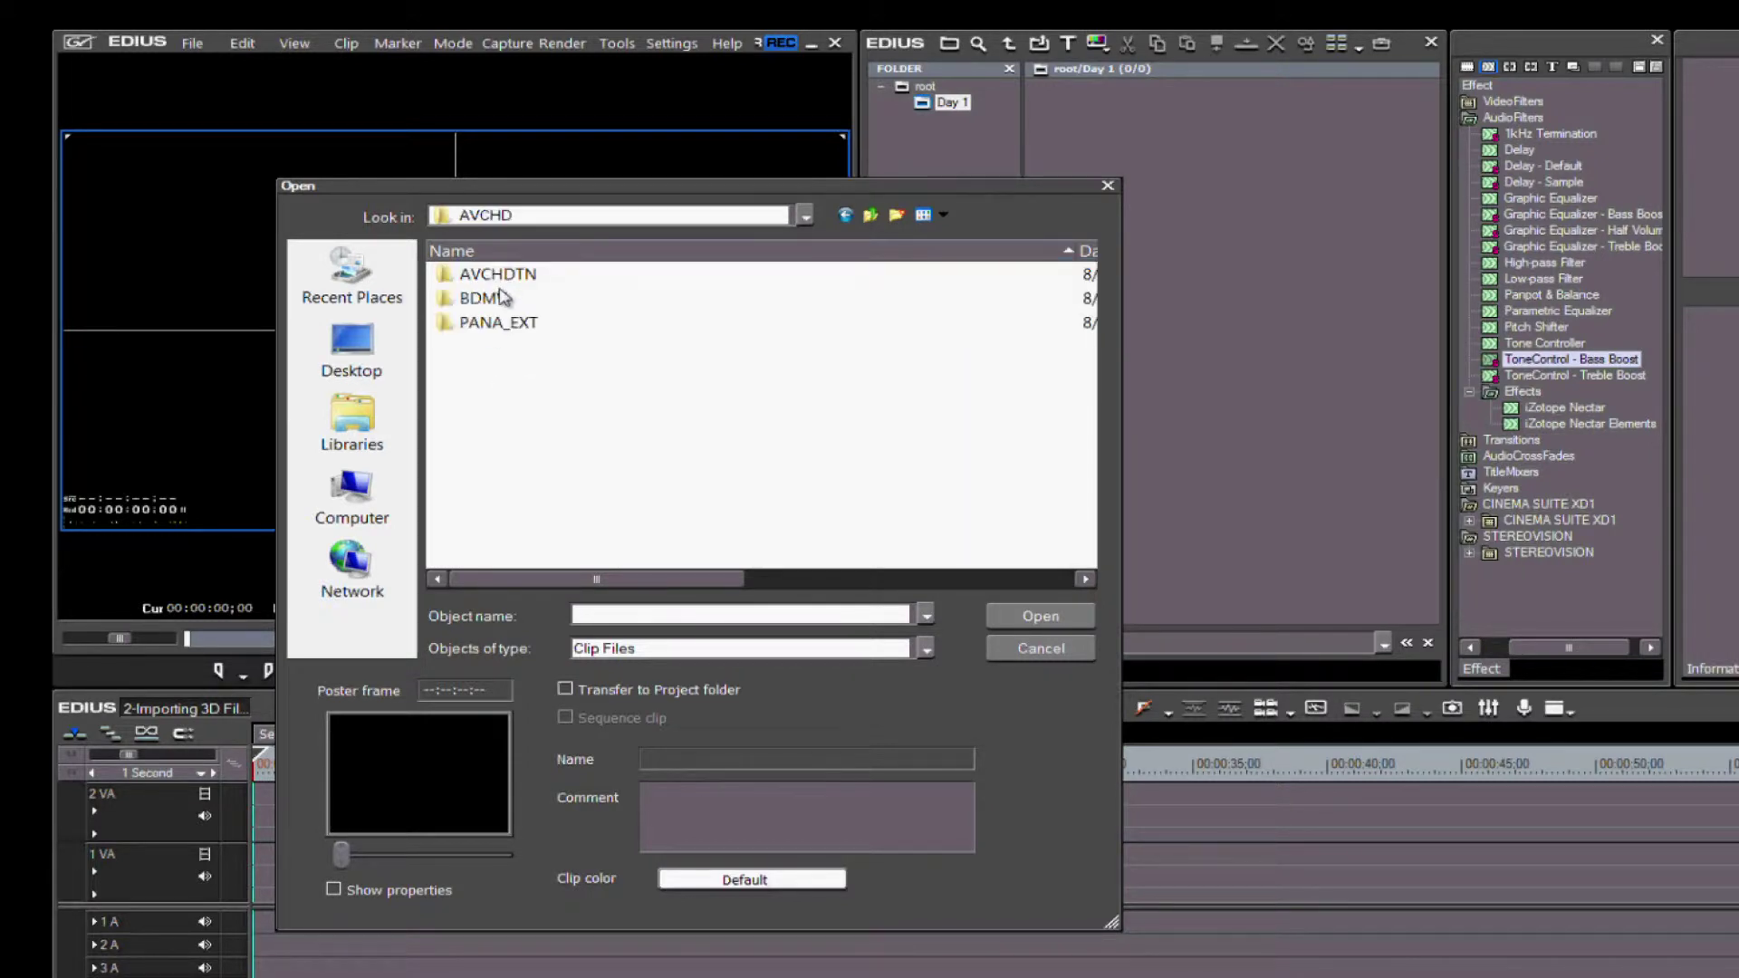
left_click(500, 300)
double_click(500, 300)
double_click(510, 323)
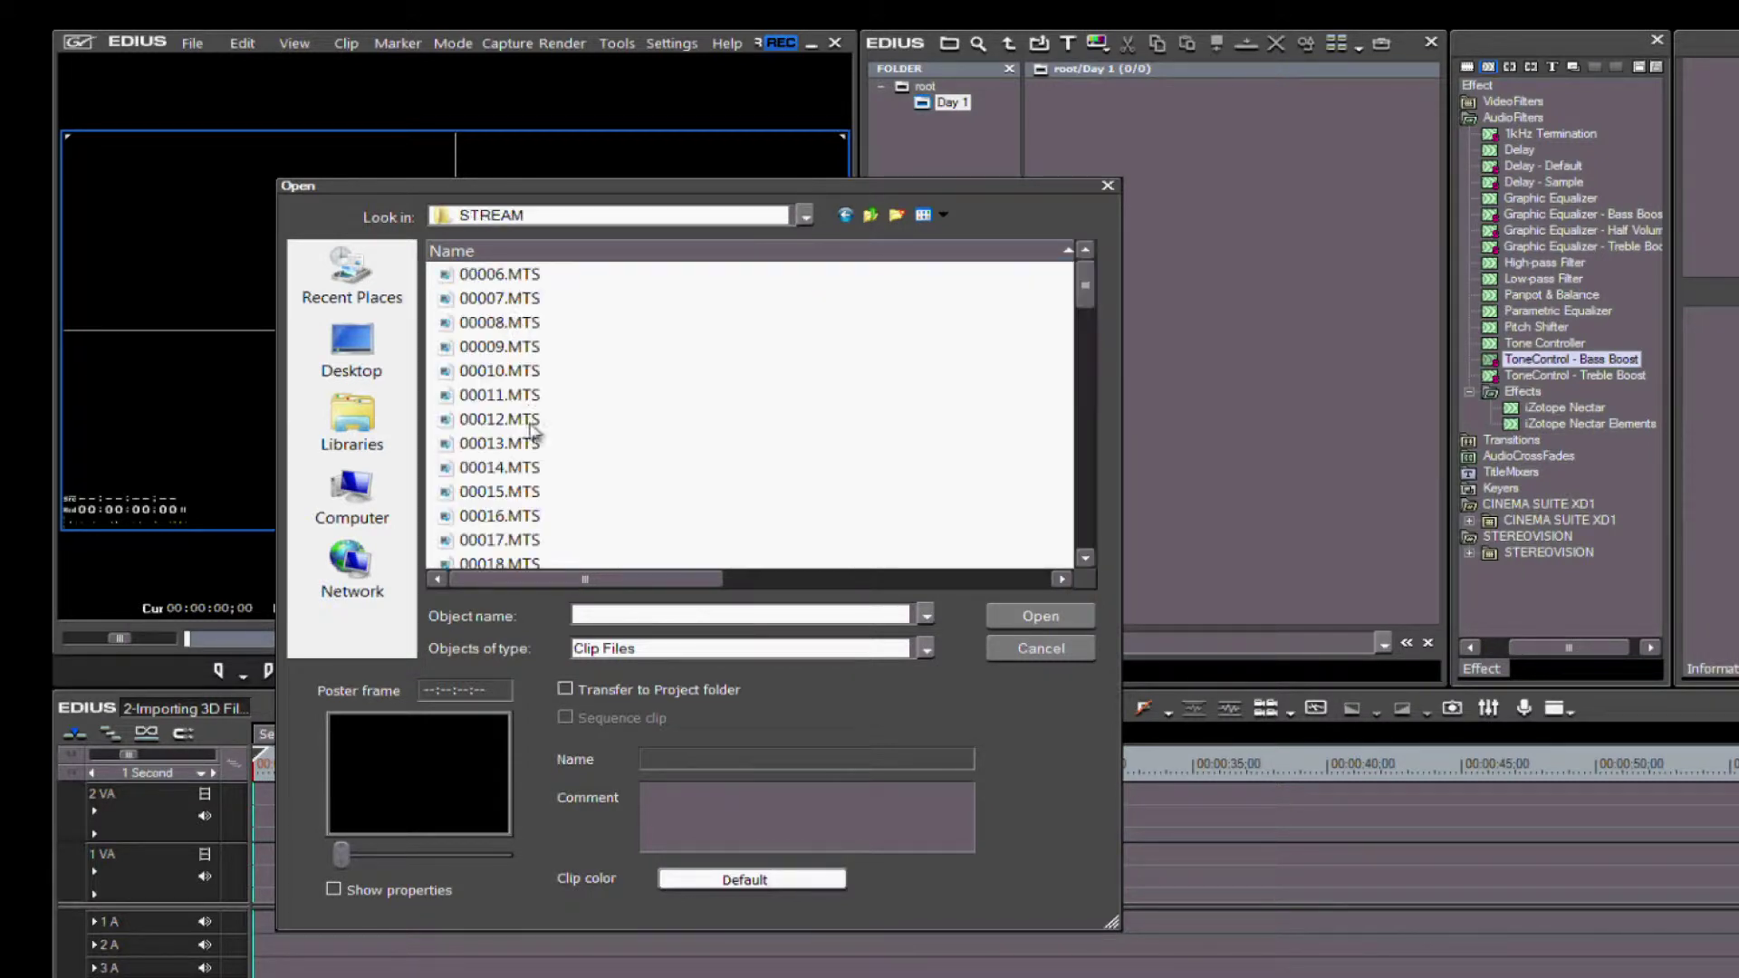
- Preview clips 00010 and 00012, then choose 00015.MTS with poster frame 20:11:20:26
left_click(513, 371)
left_click_drag(350, 851, 464, 853)
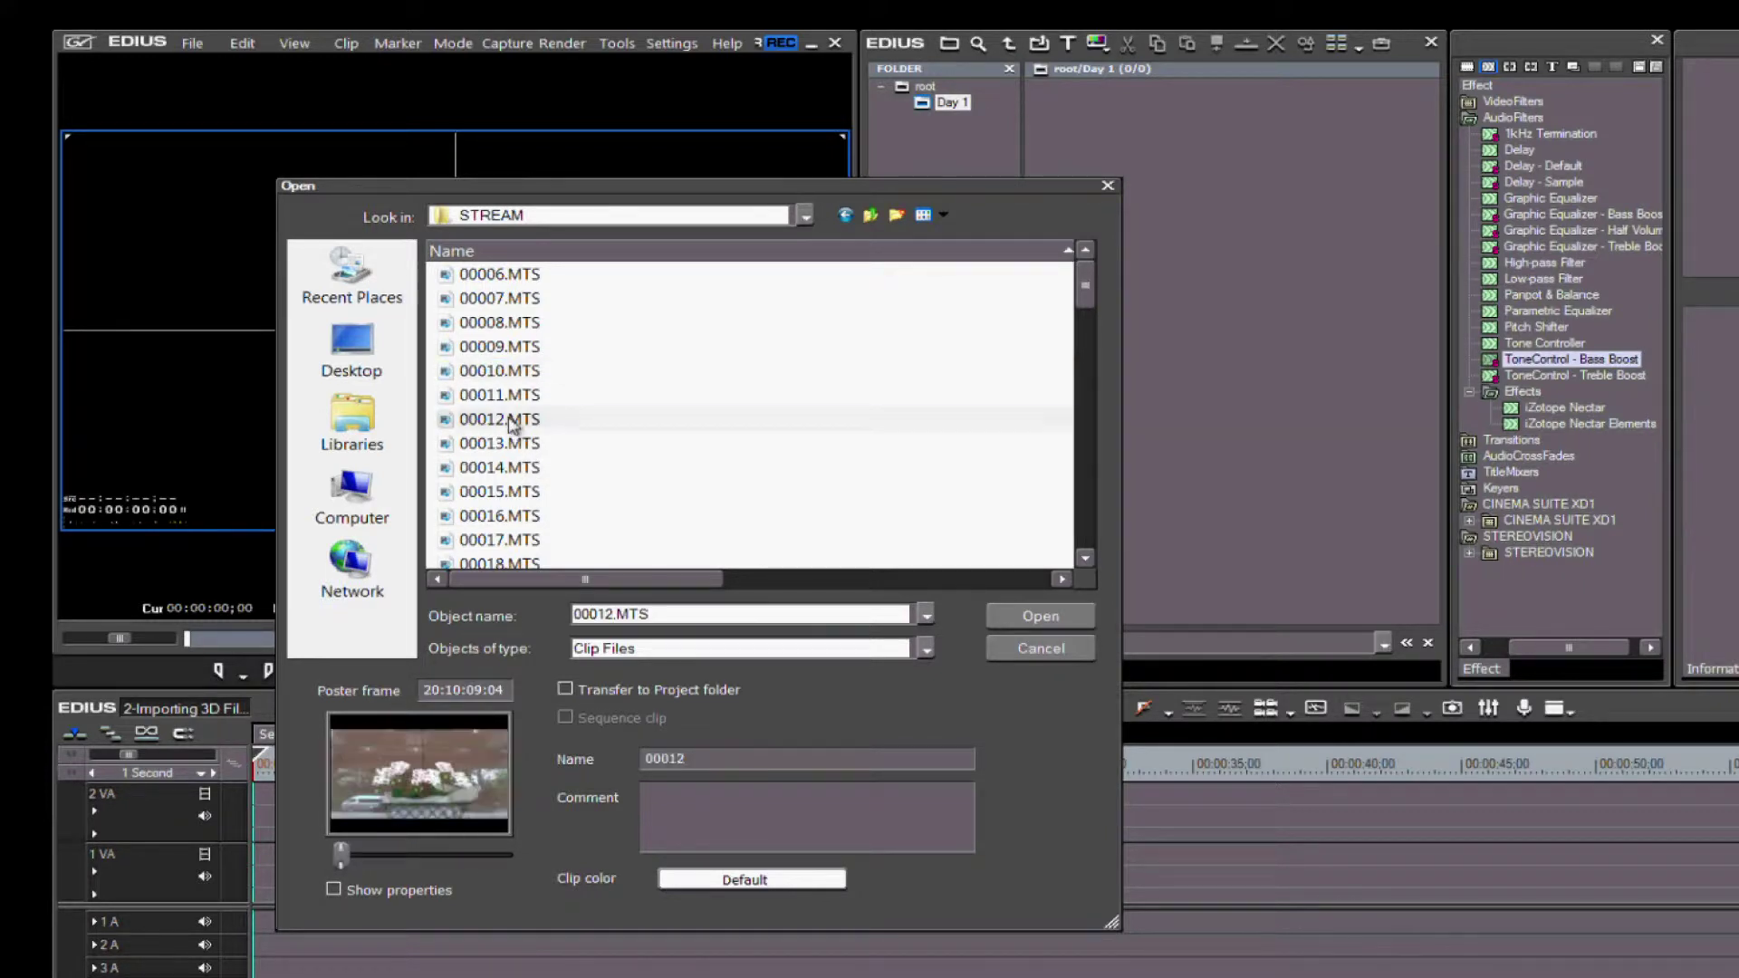
left_click(516, 421)
left_click(506, 493)
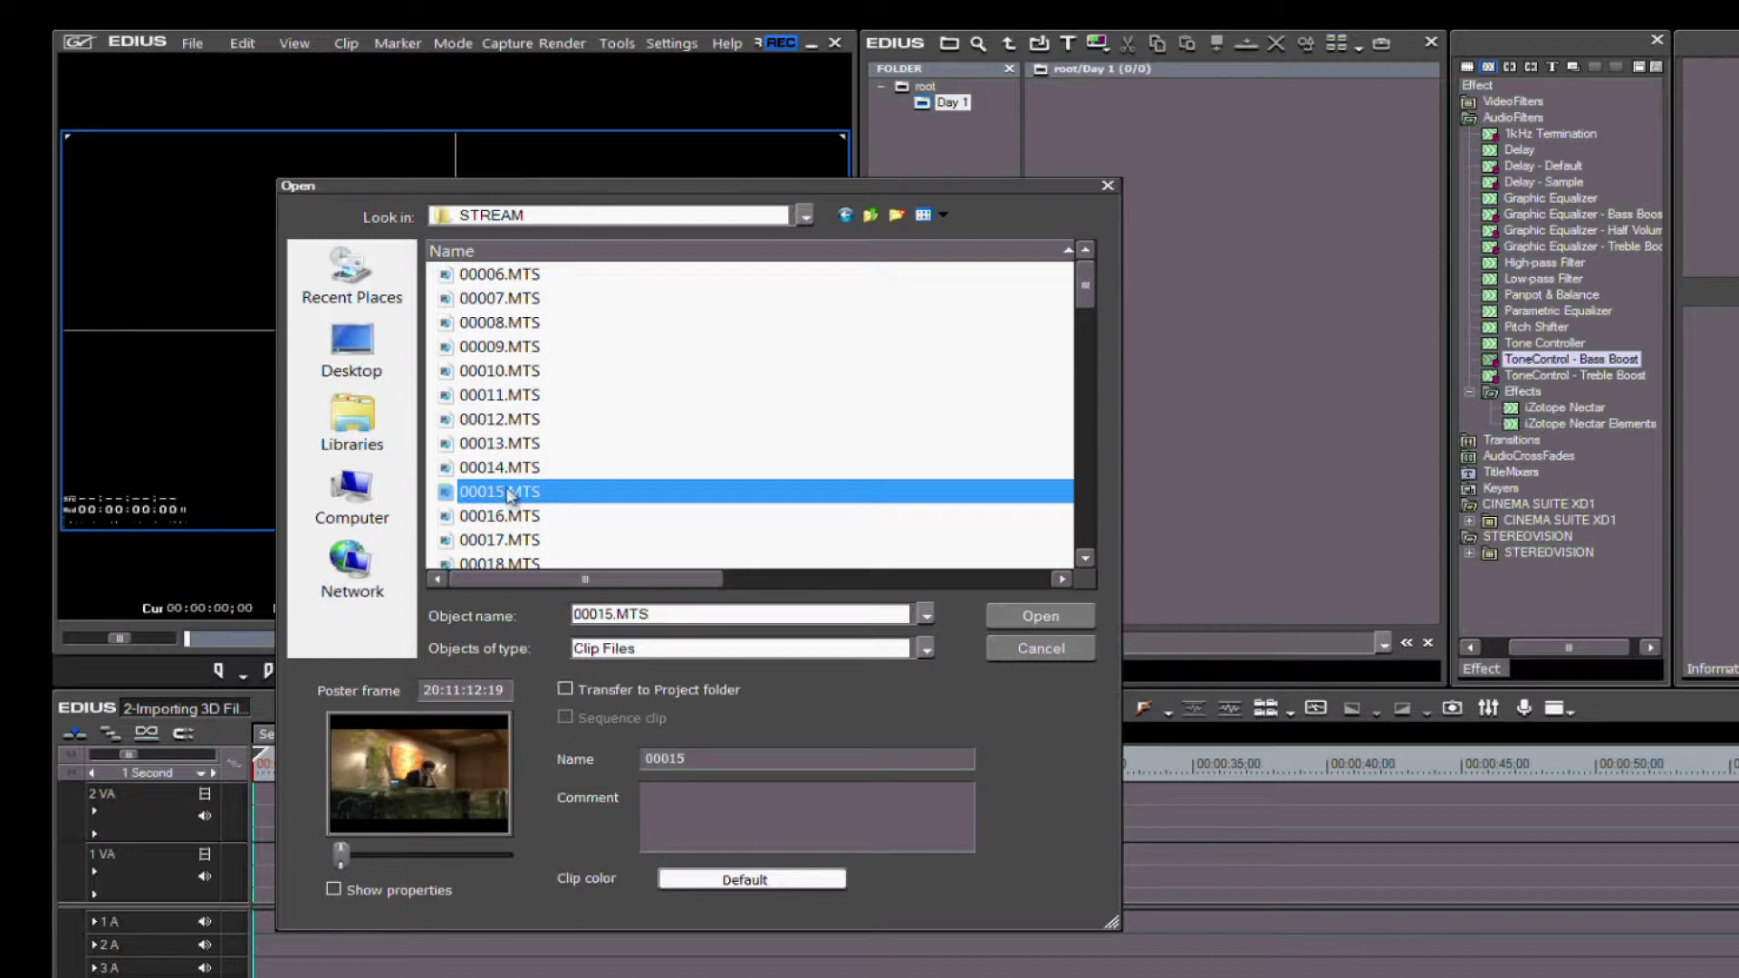
left_click_drag(345, 852, 441, 853)
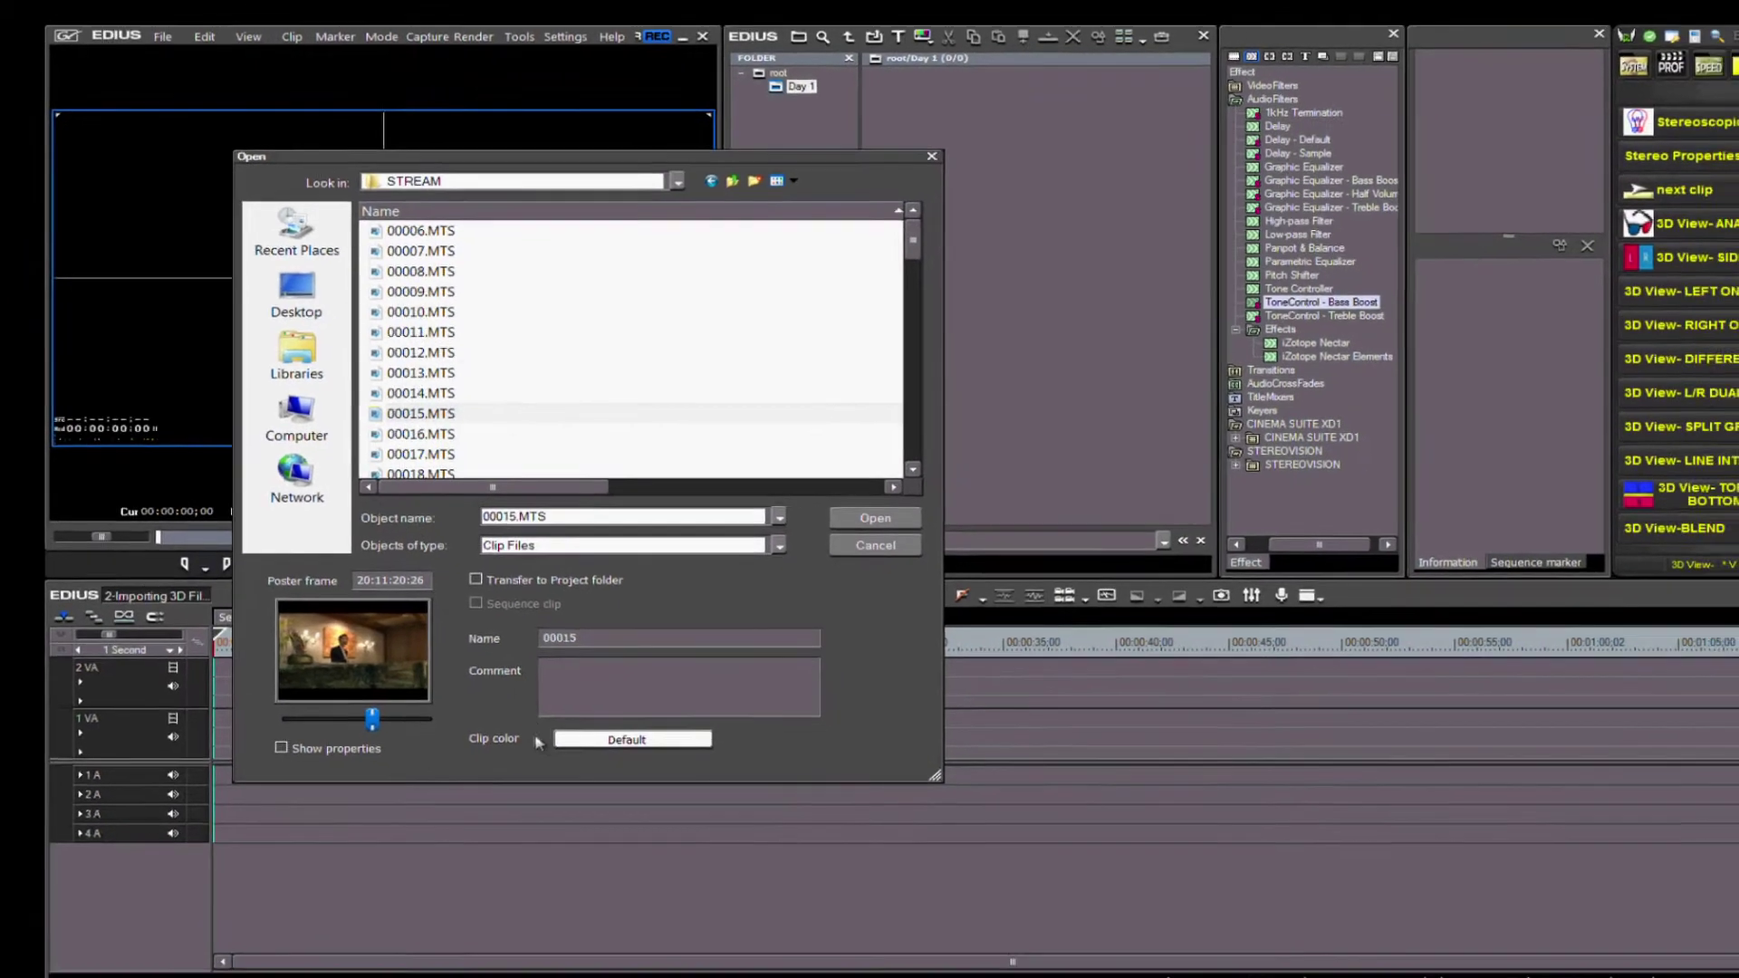
left_click(634, 739)
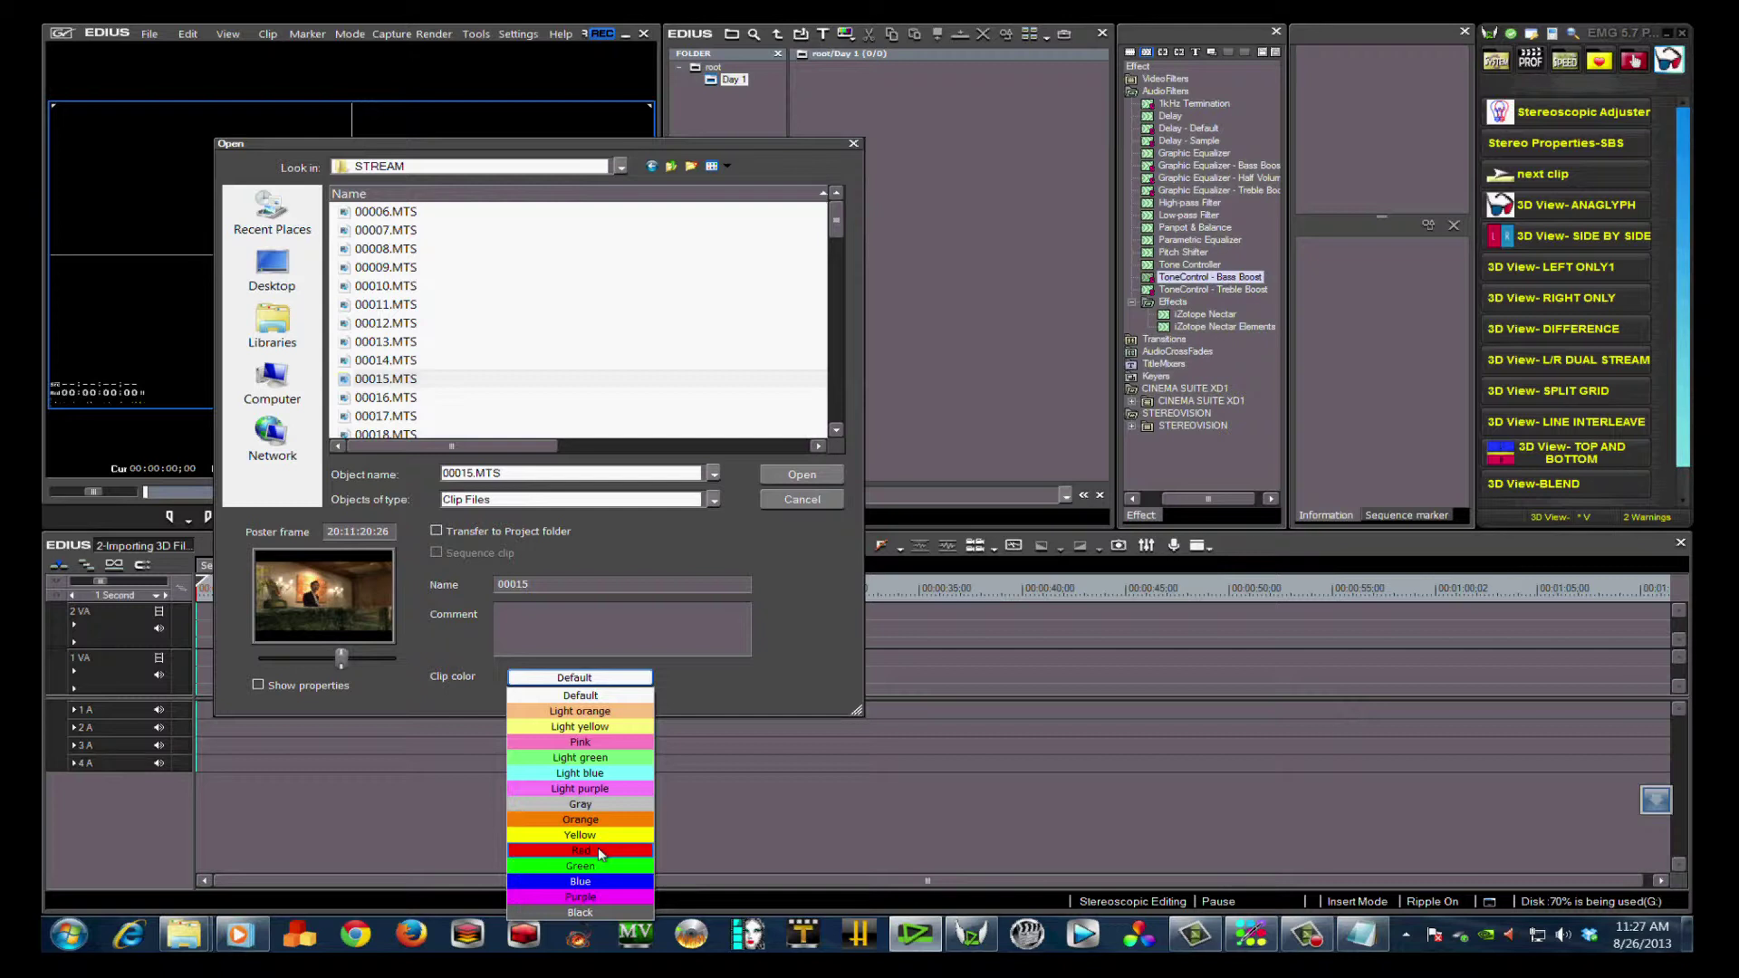
left_click(498, 611)
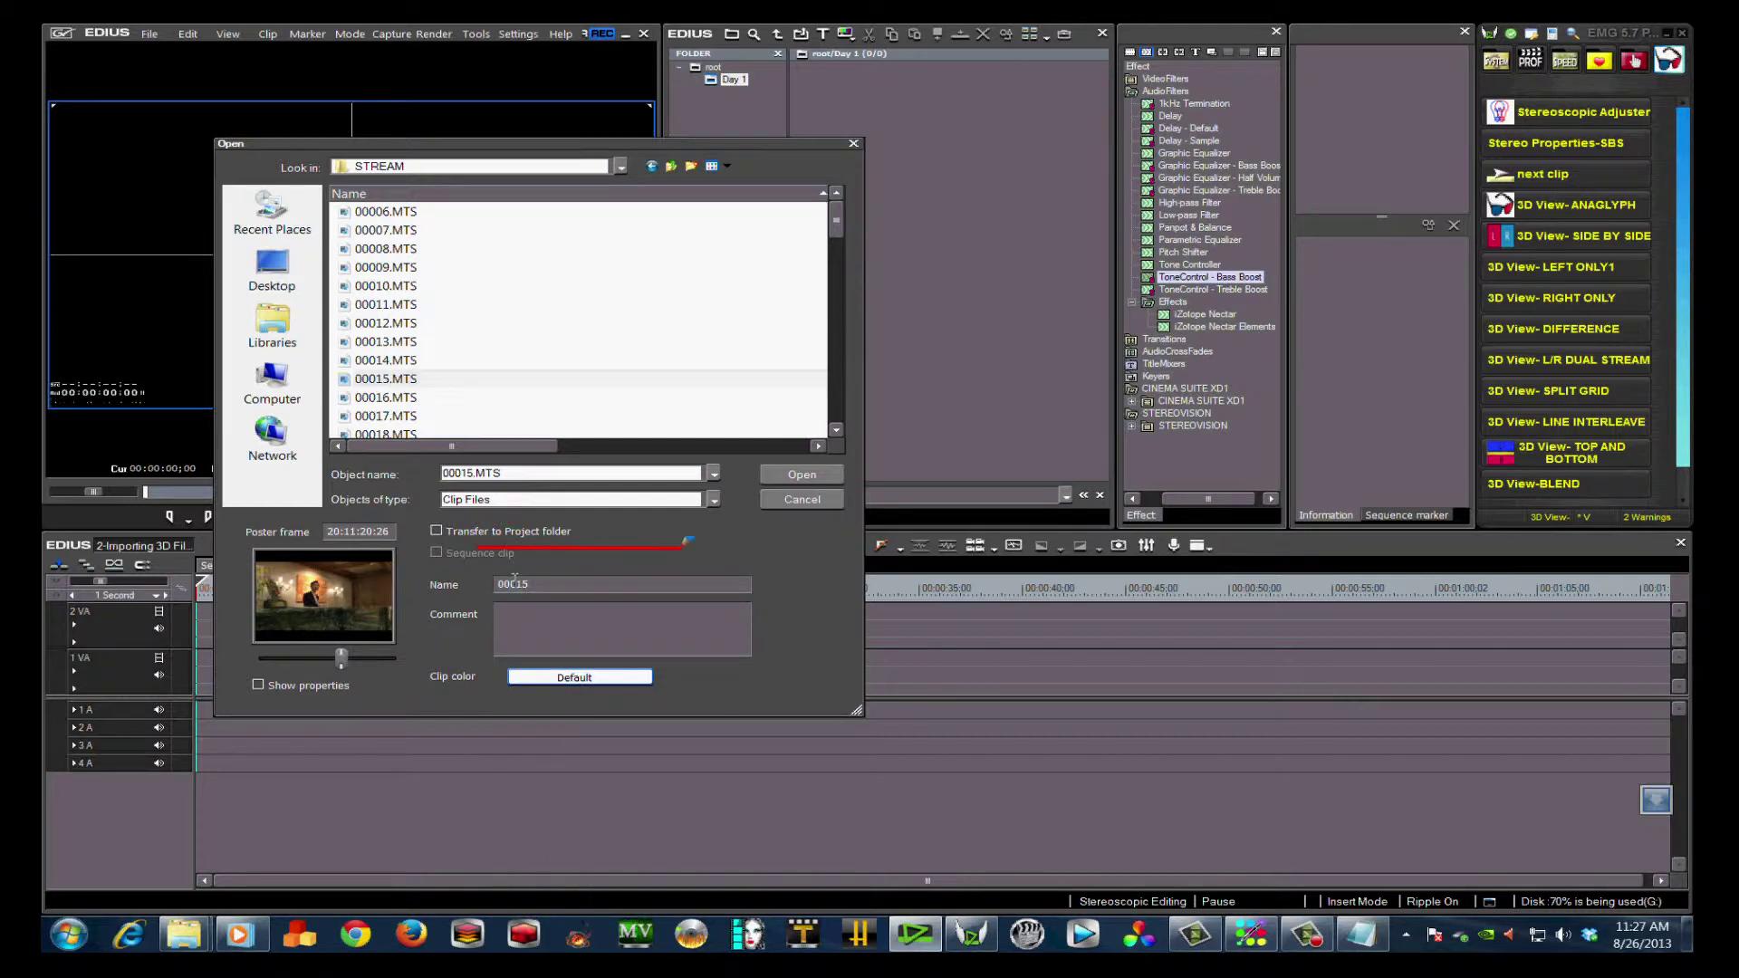
mouse_move(684, 547)
left_mouse_down()
mouse_move(773, 557)
mouse_move(774, 727)
mouse_move(749, 753)
mouse_move(523, 755)
mouse_move(478, 737)
mouse_move(483, 546)
left_mouse_up()
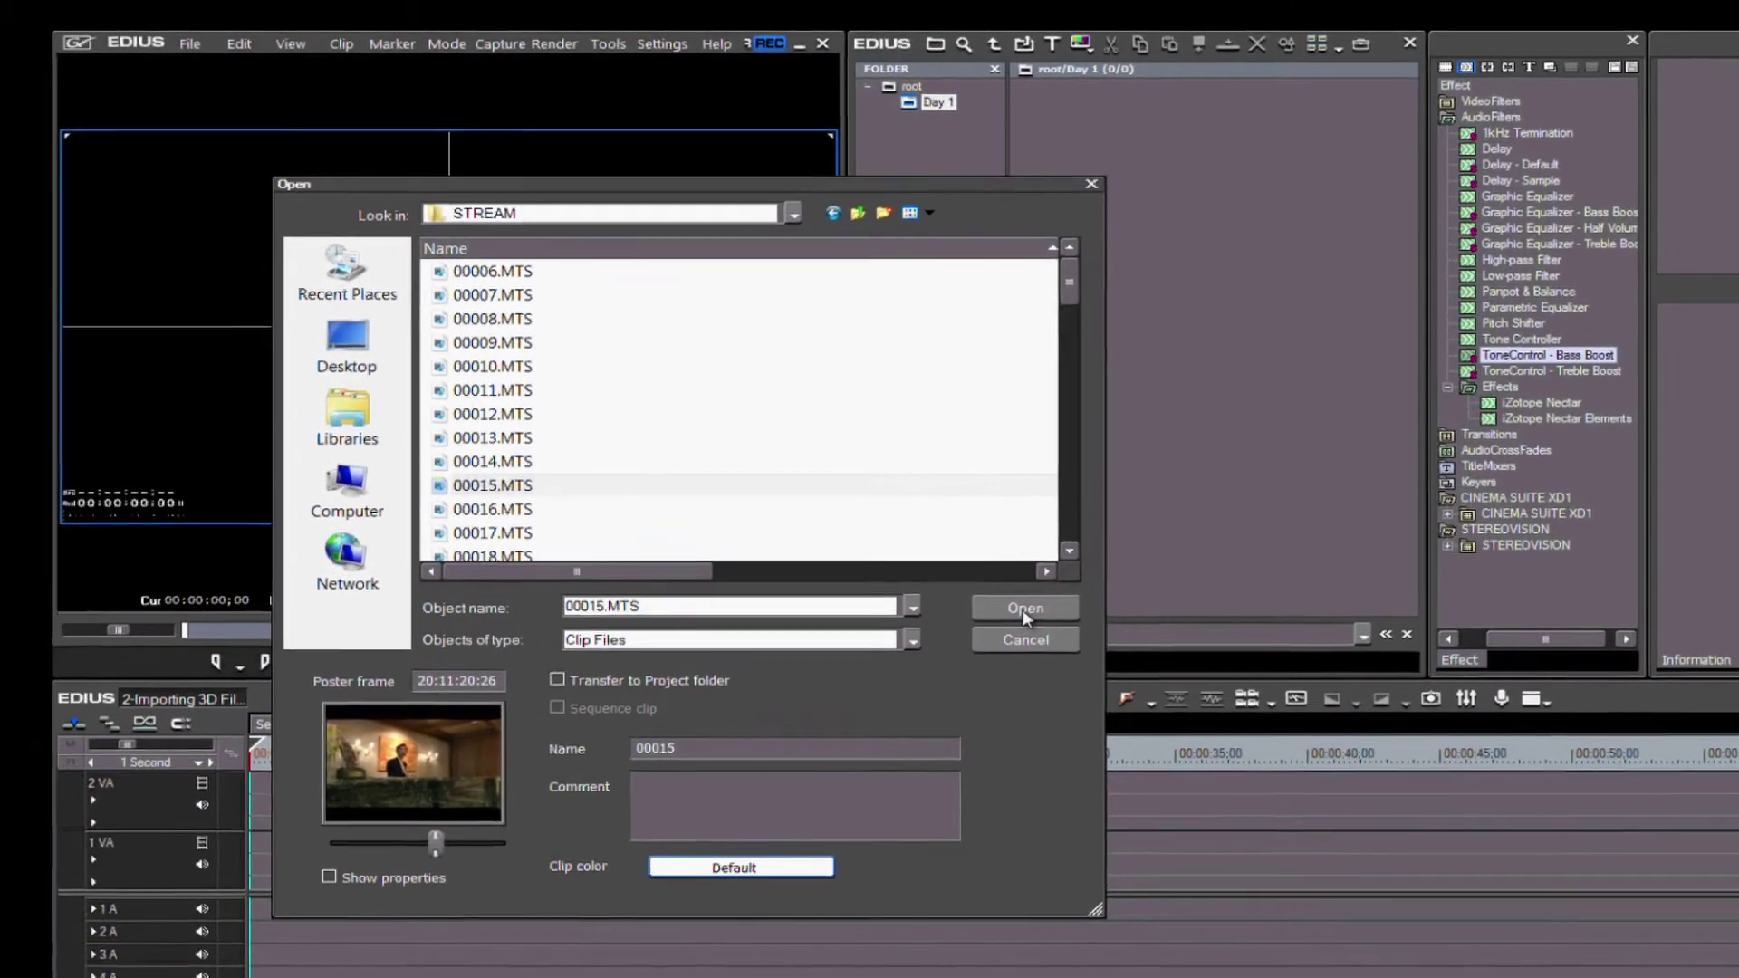
left_click(1024, 608)
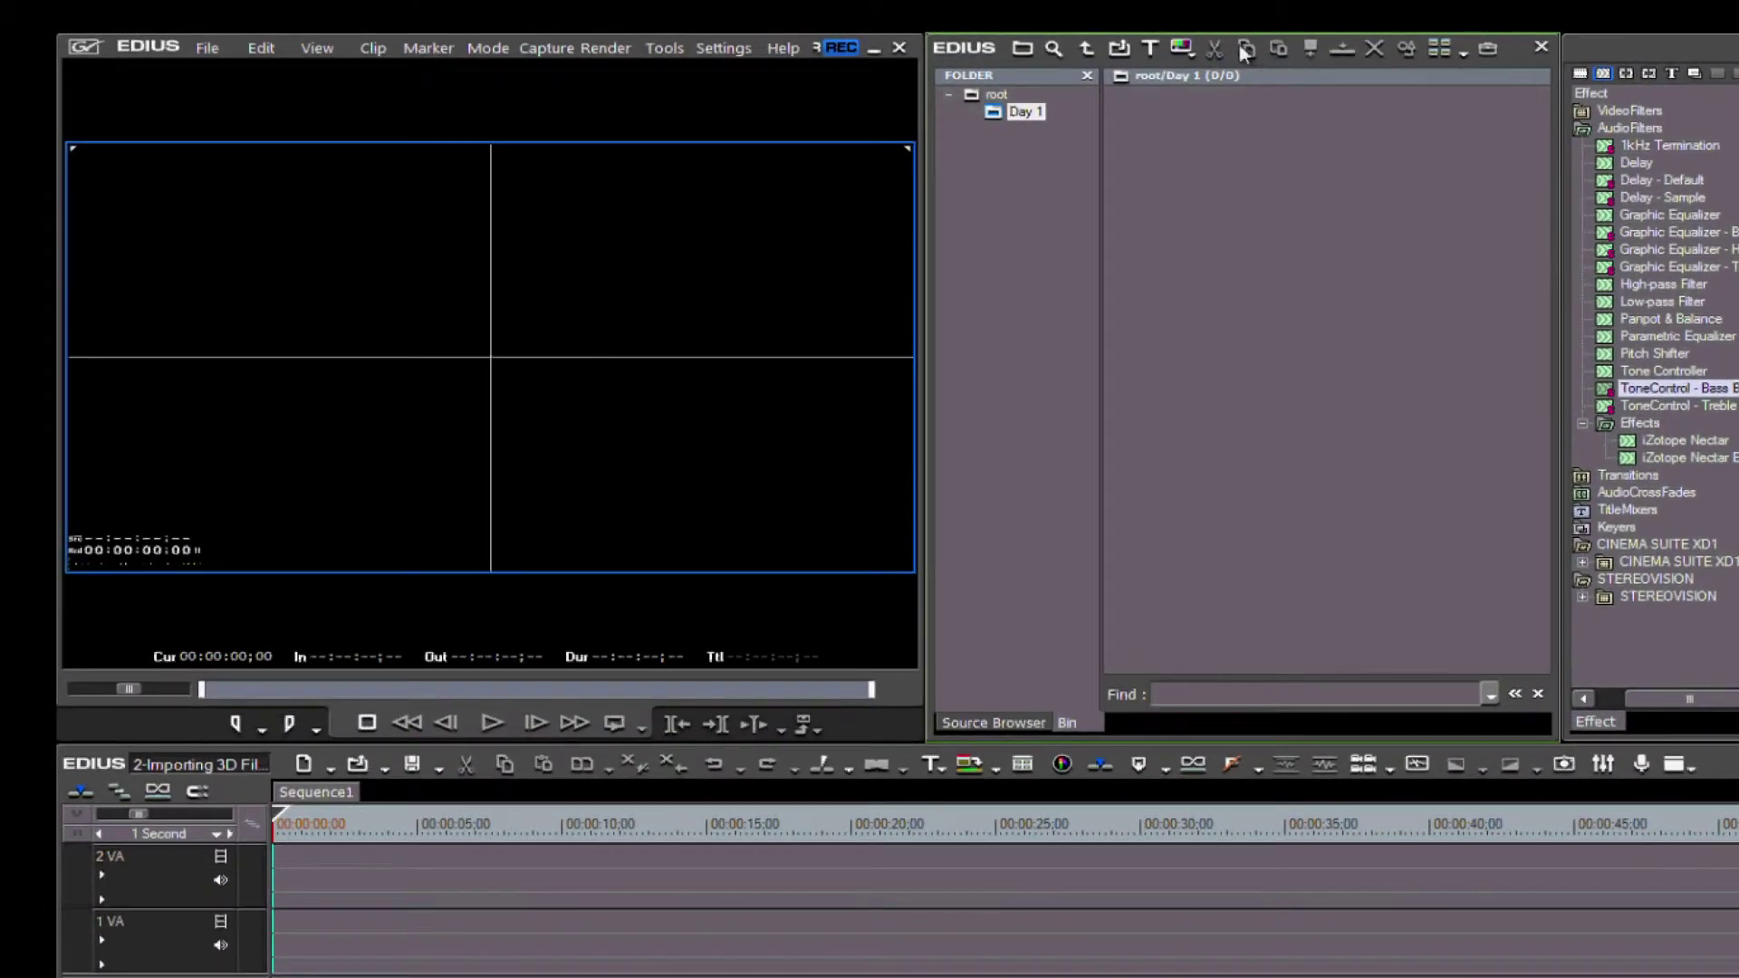
left_click(1121, 51)
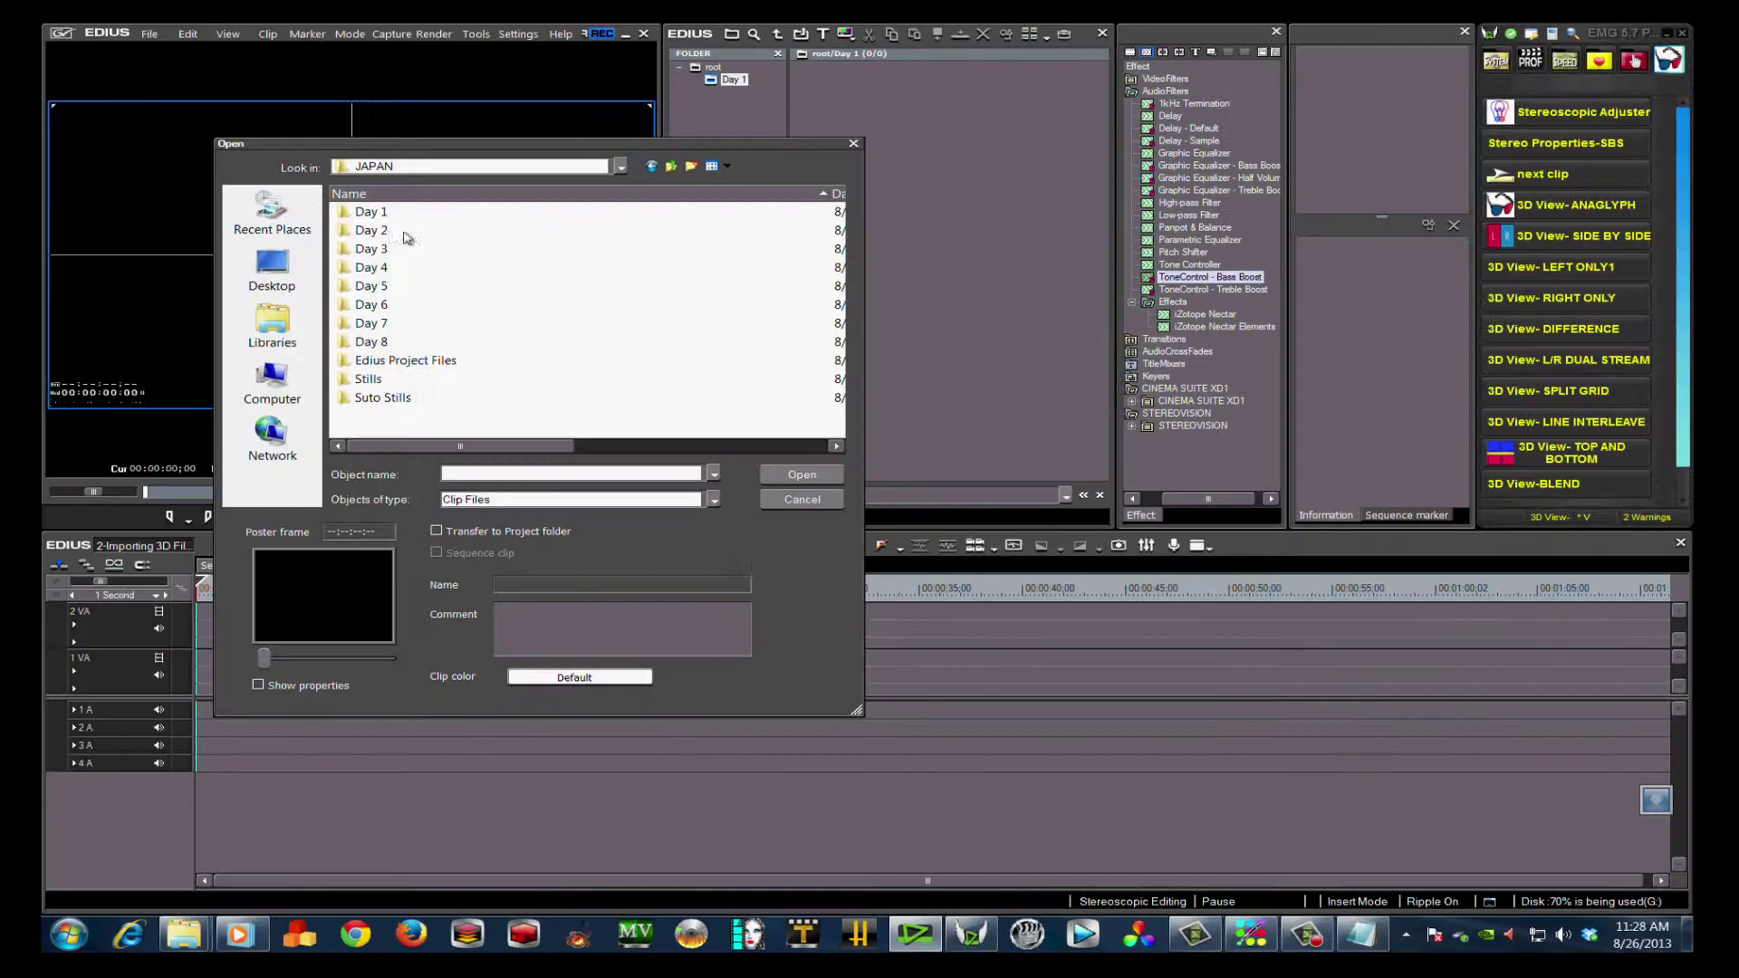
left_click(806, 502)
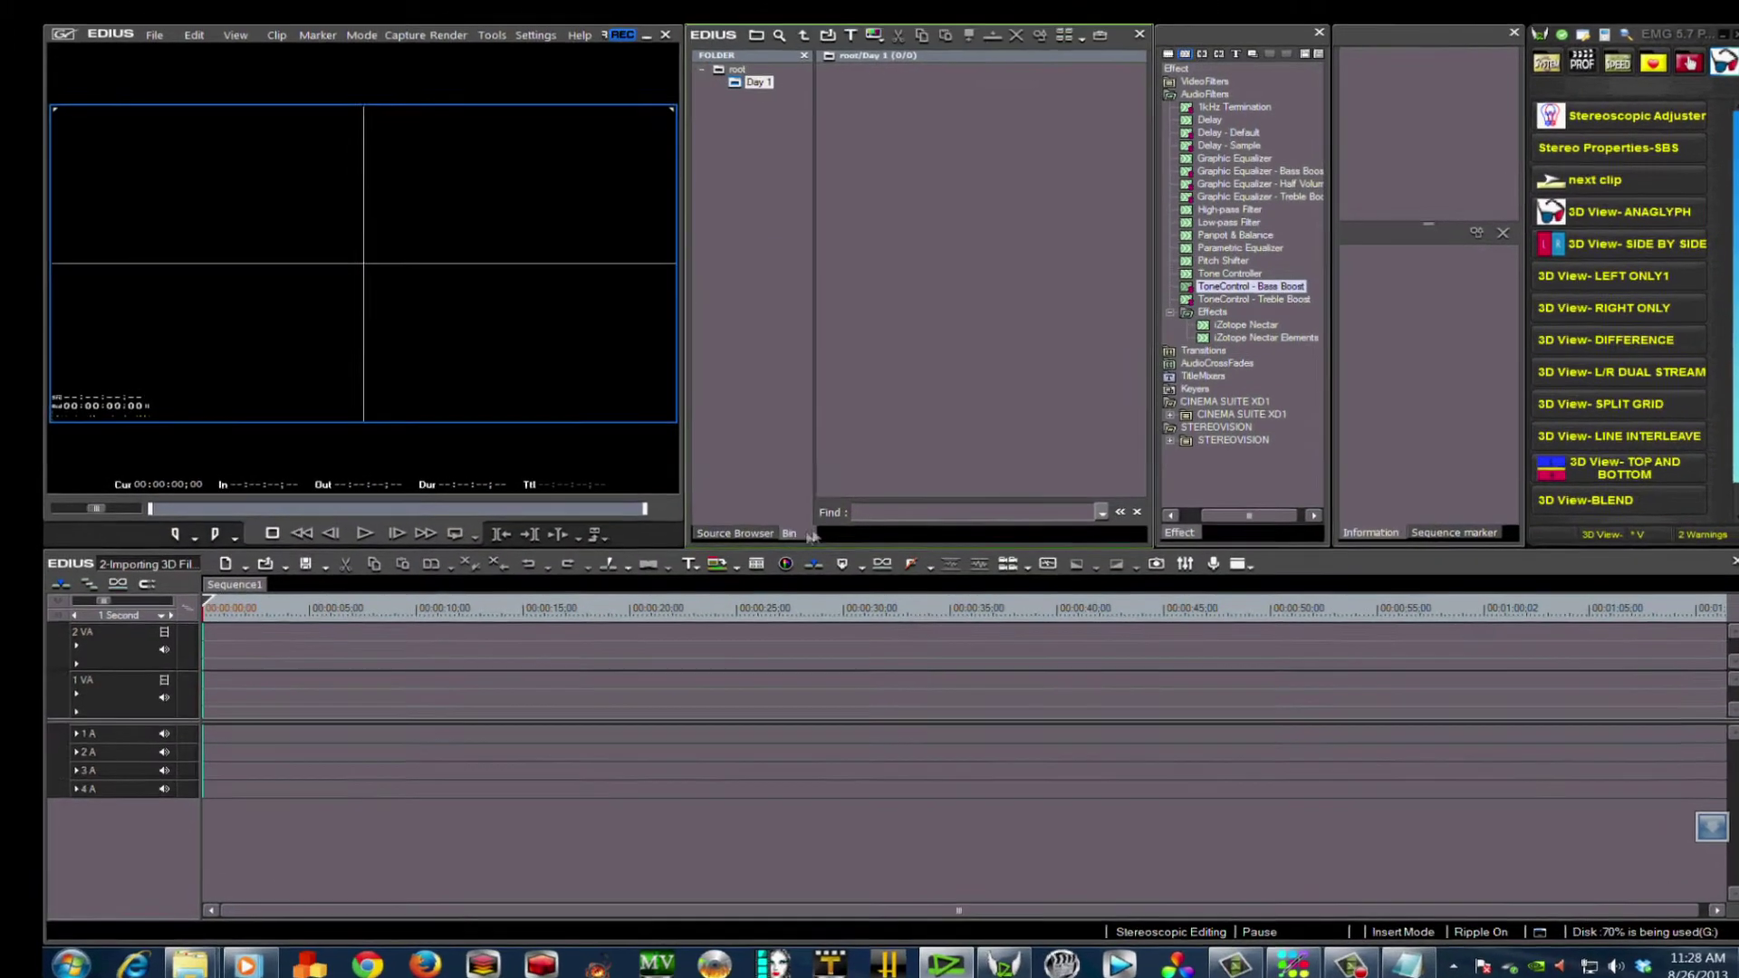
left_click(732, 533)
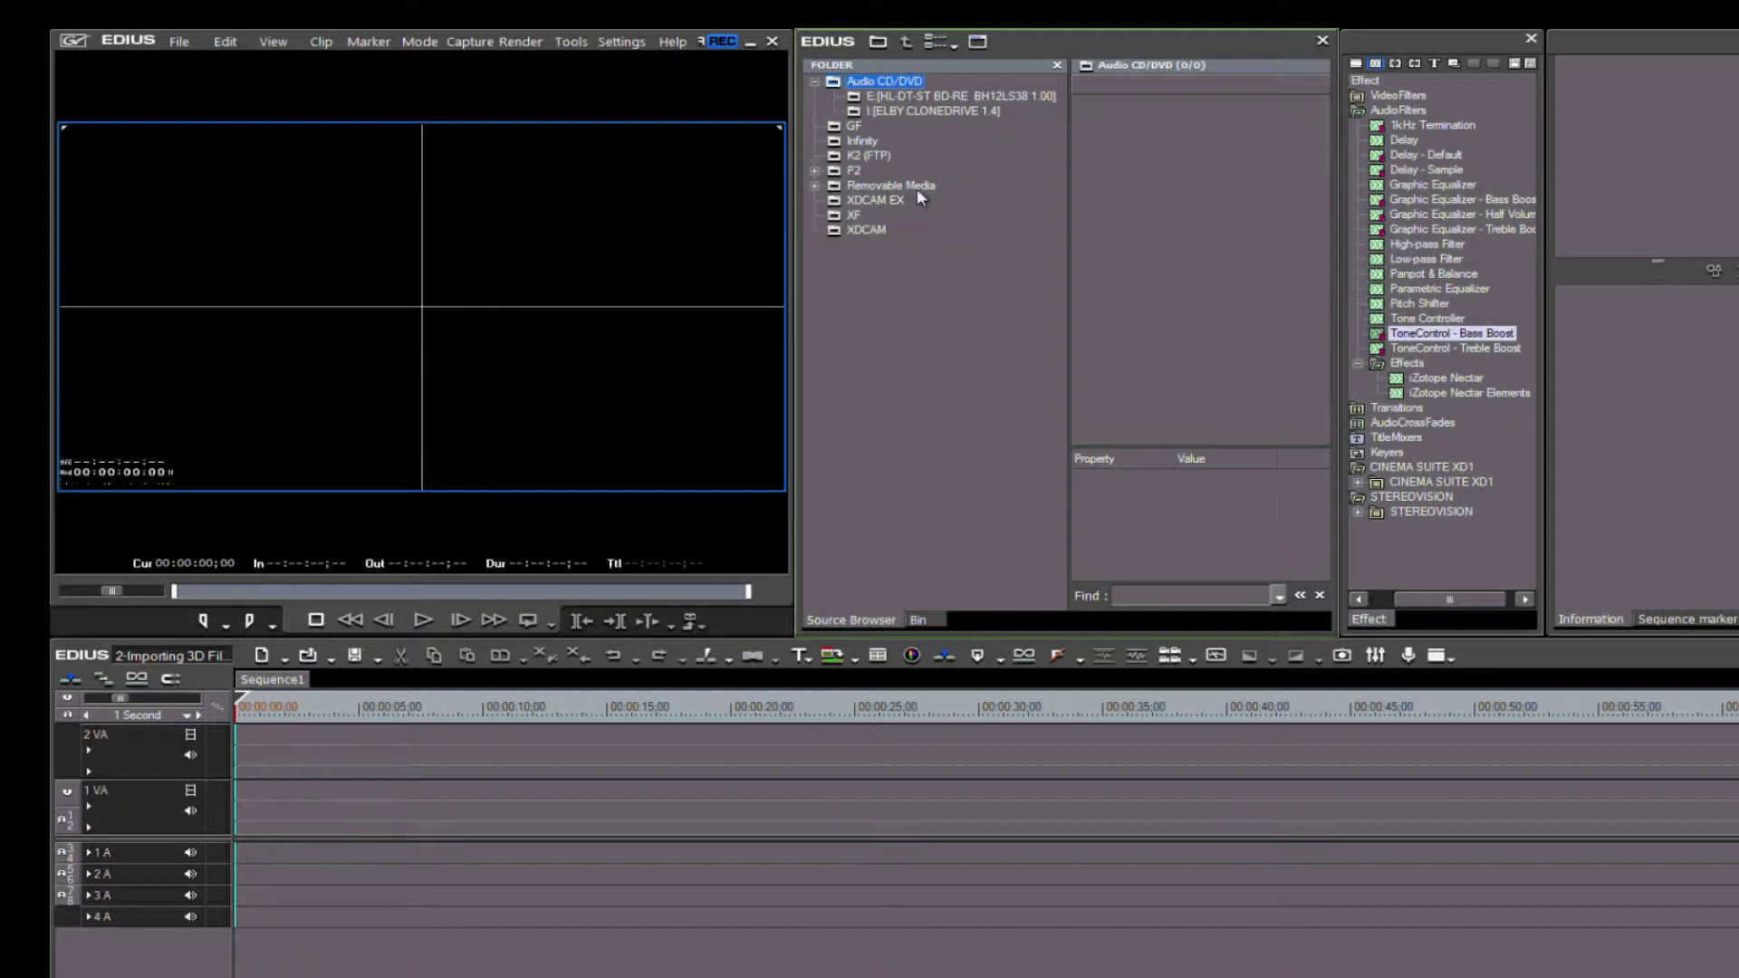
- Open the Settings menu
left_click(639, 42)
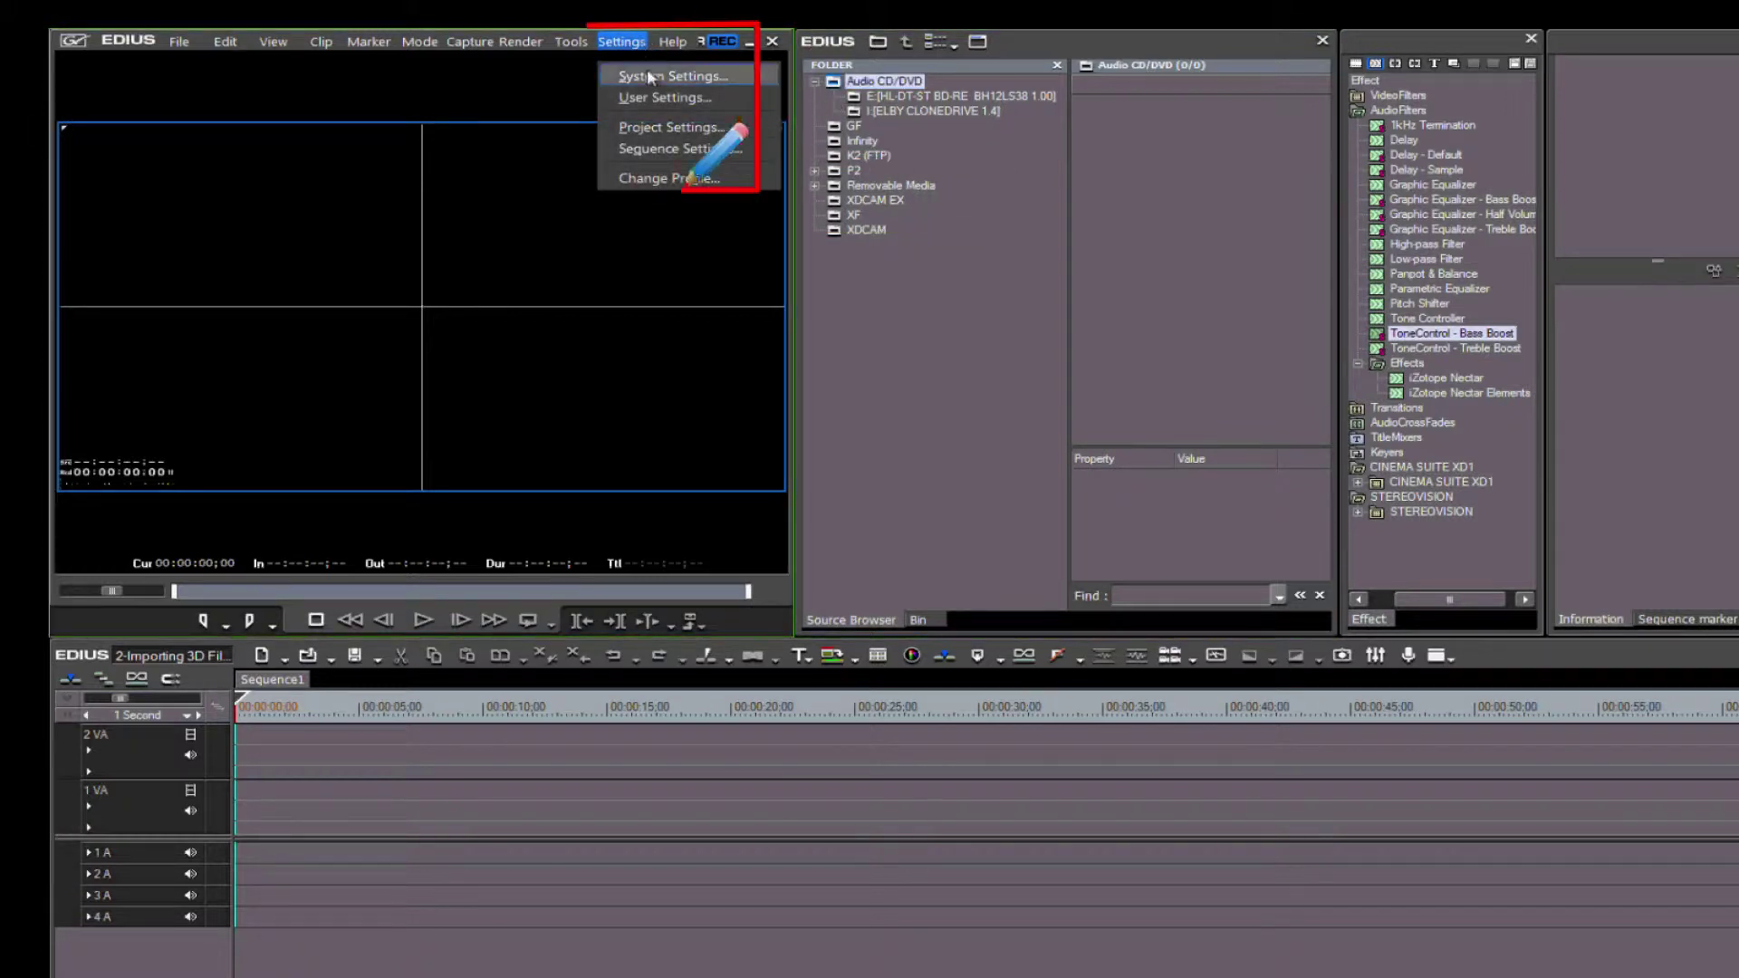
- Register G:\JAPAN\Day 7\Sony\AVCHD under Removable Media in System Settings, then expand Removable Media
left_click(646, 70)
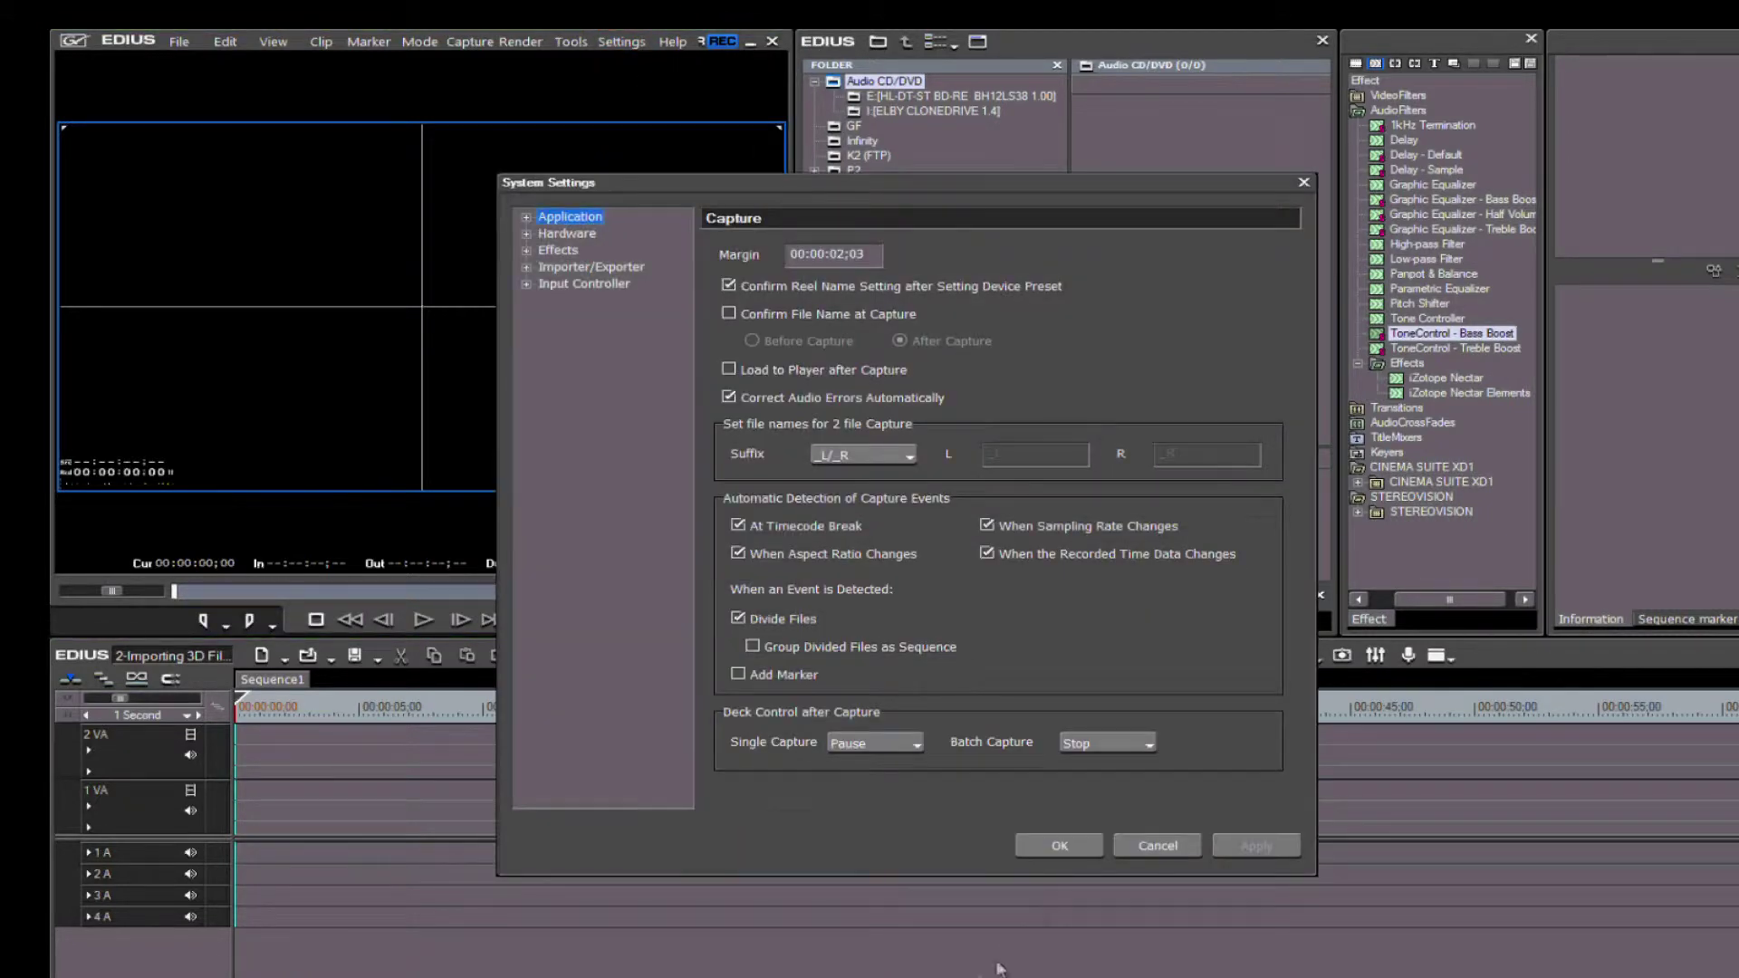
left_click(526, 268)
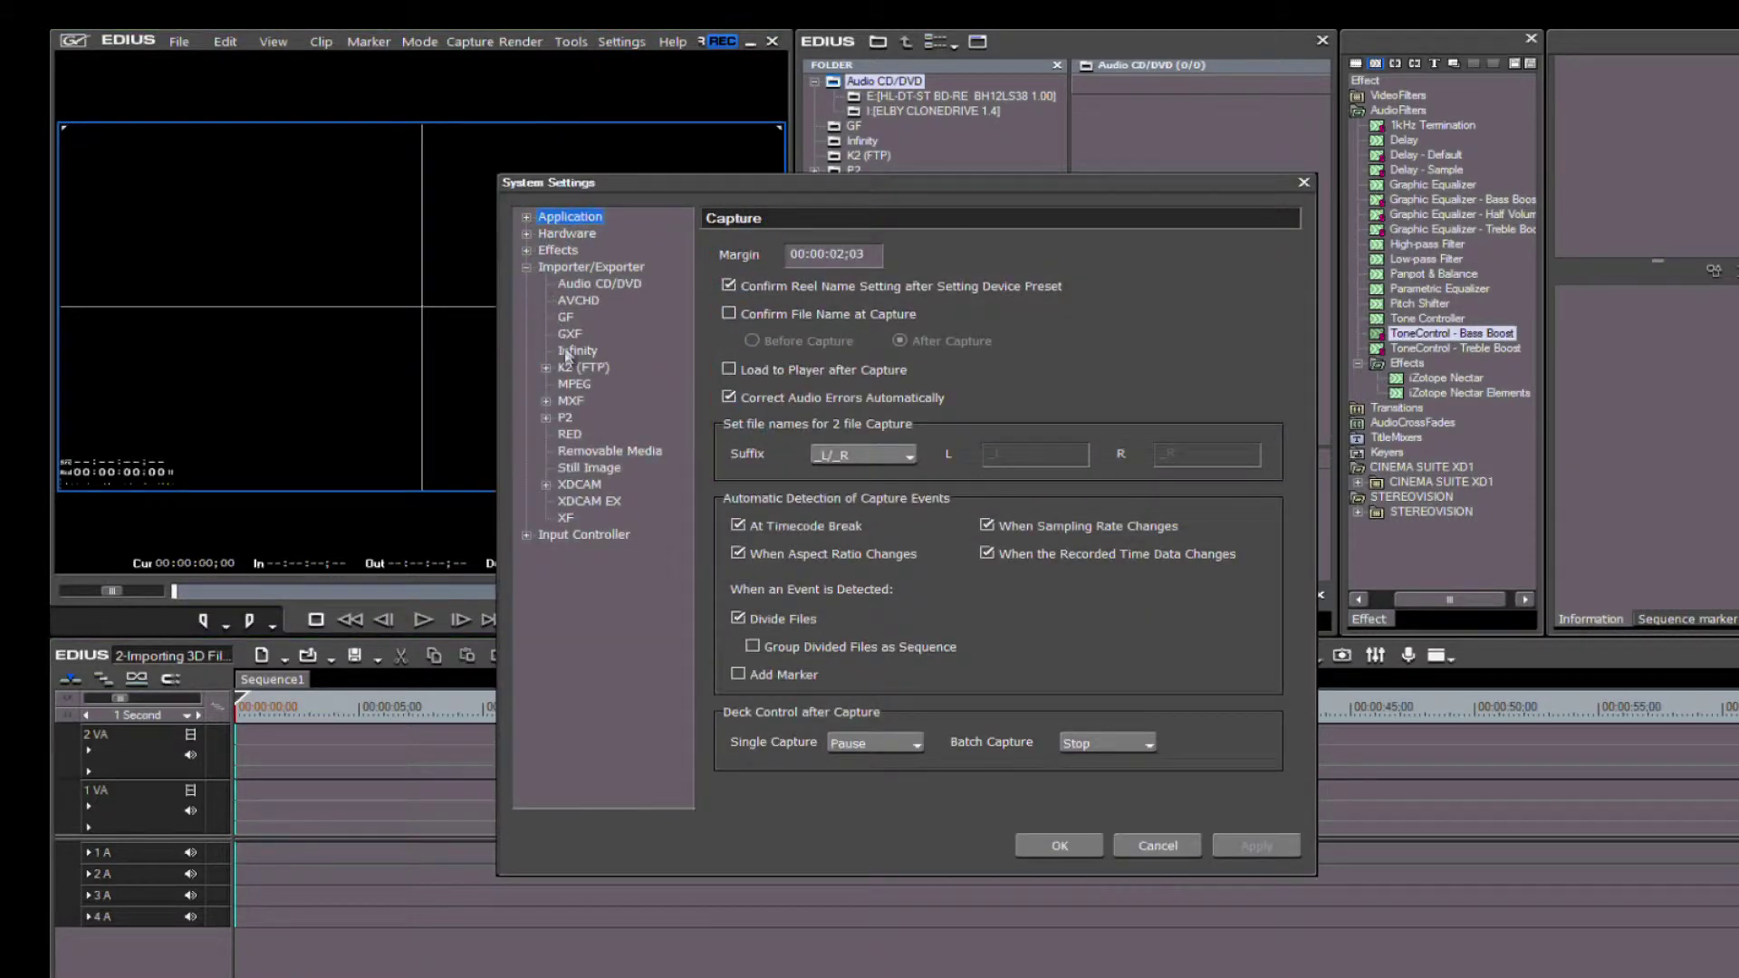
left_click(582, 453)
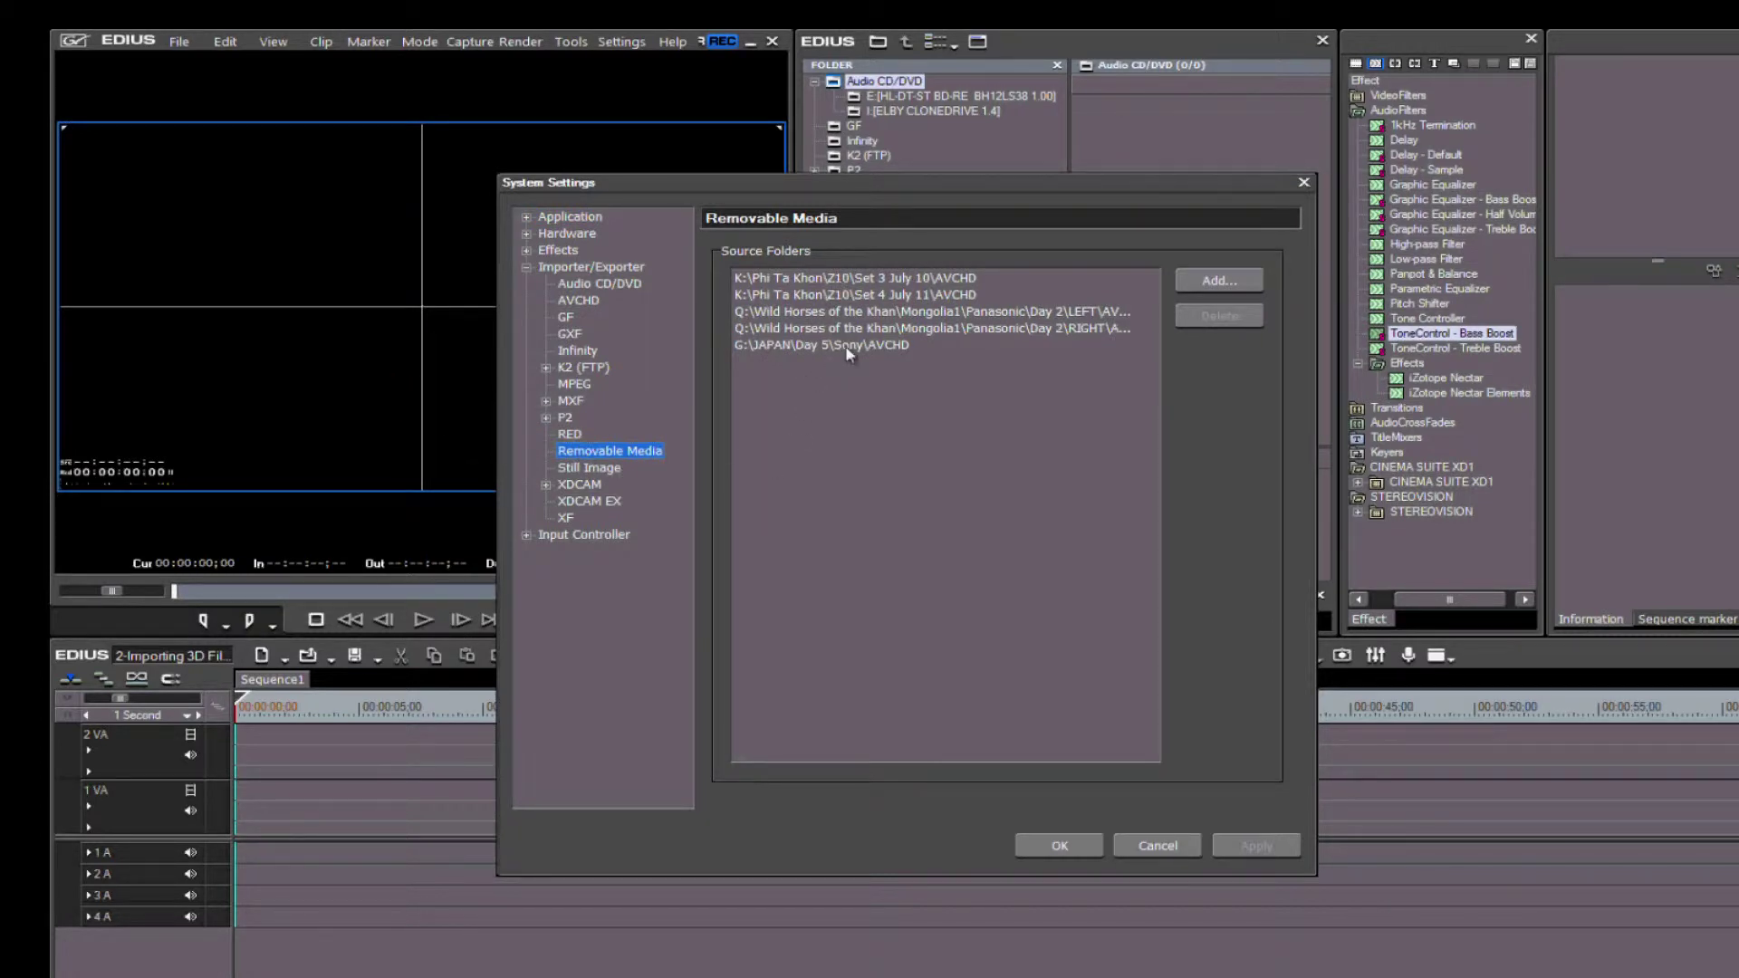
left_click(1207, 284)
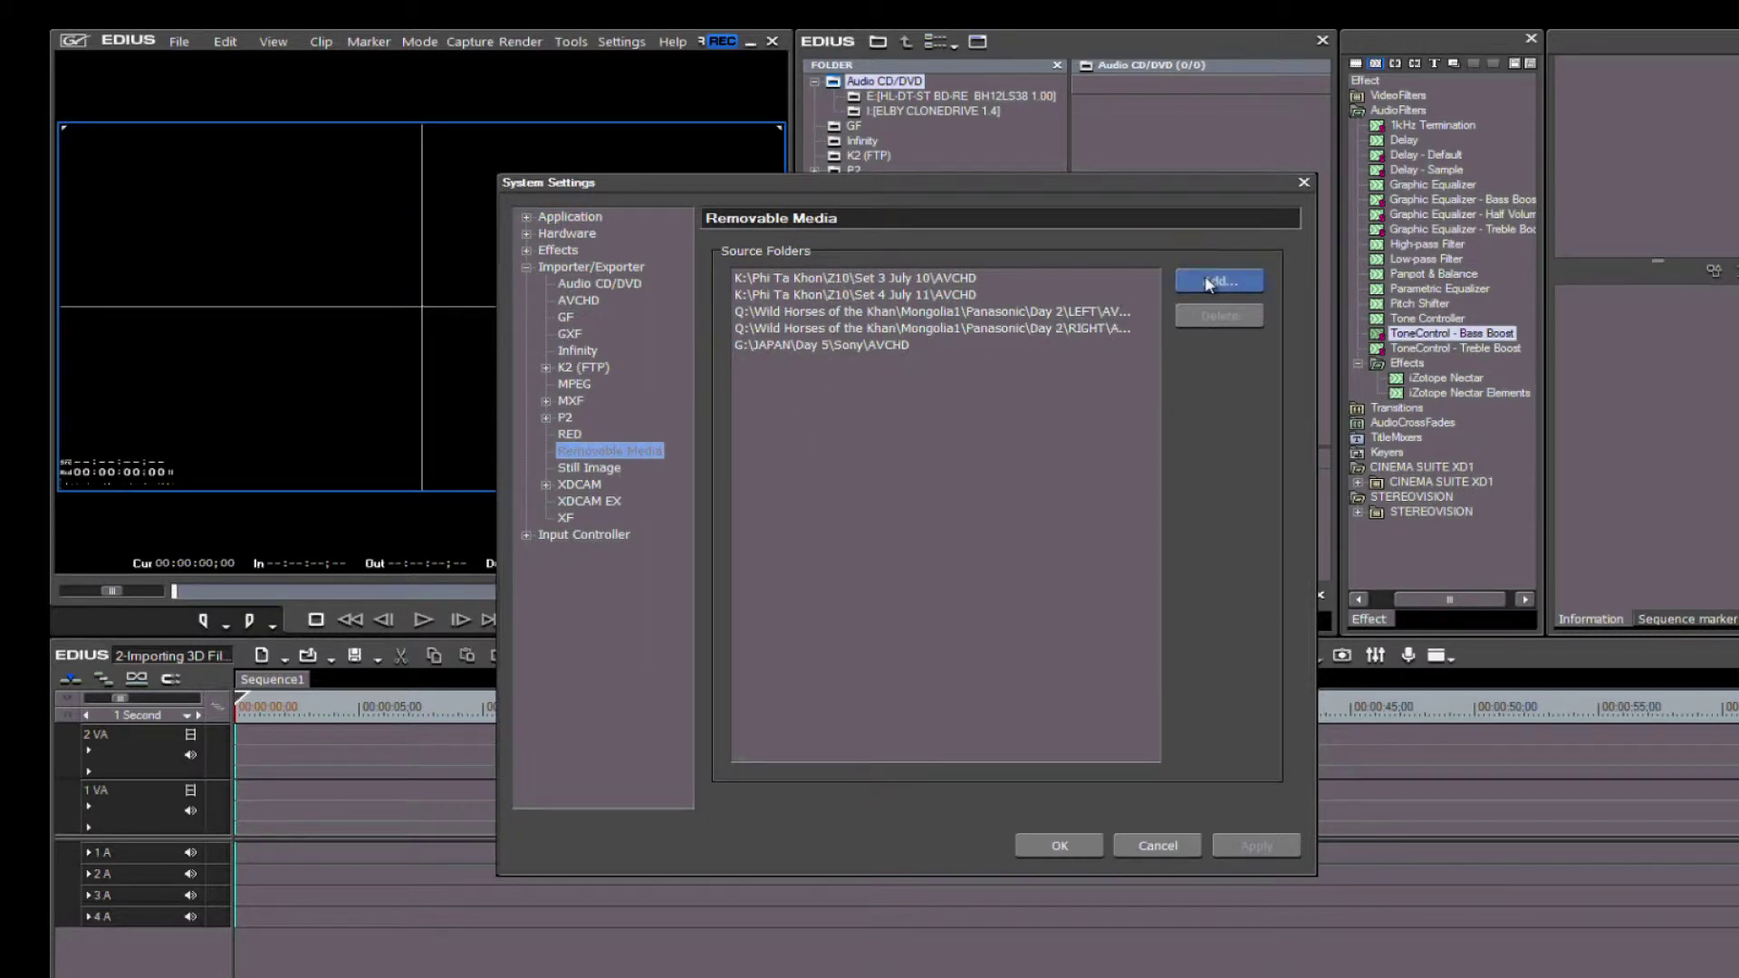
left_click(950, 715)
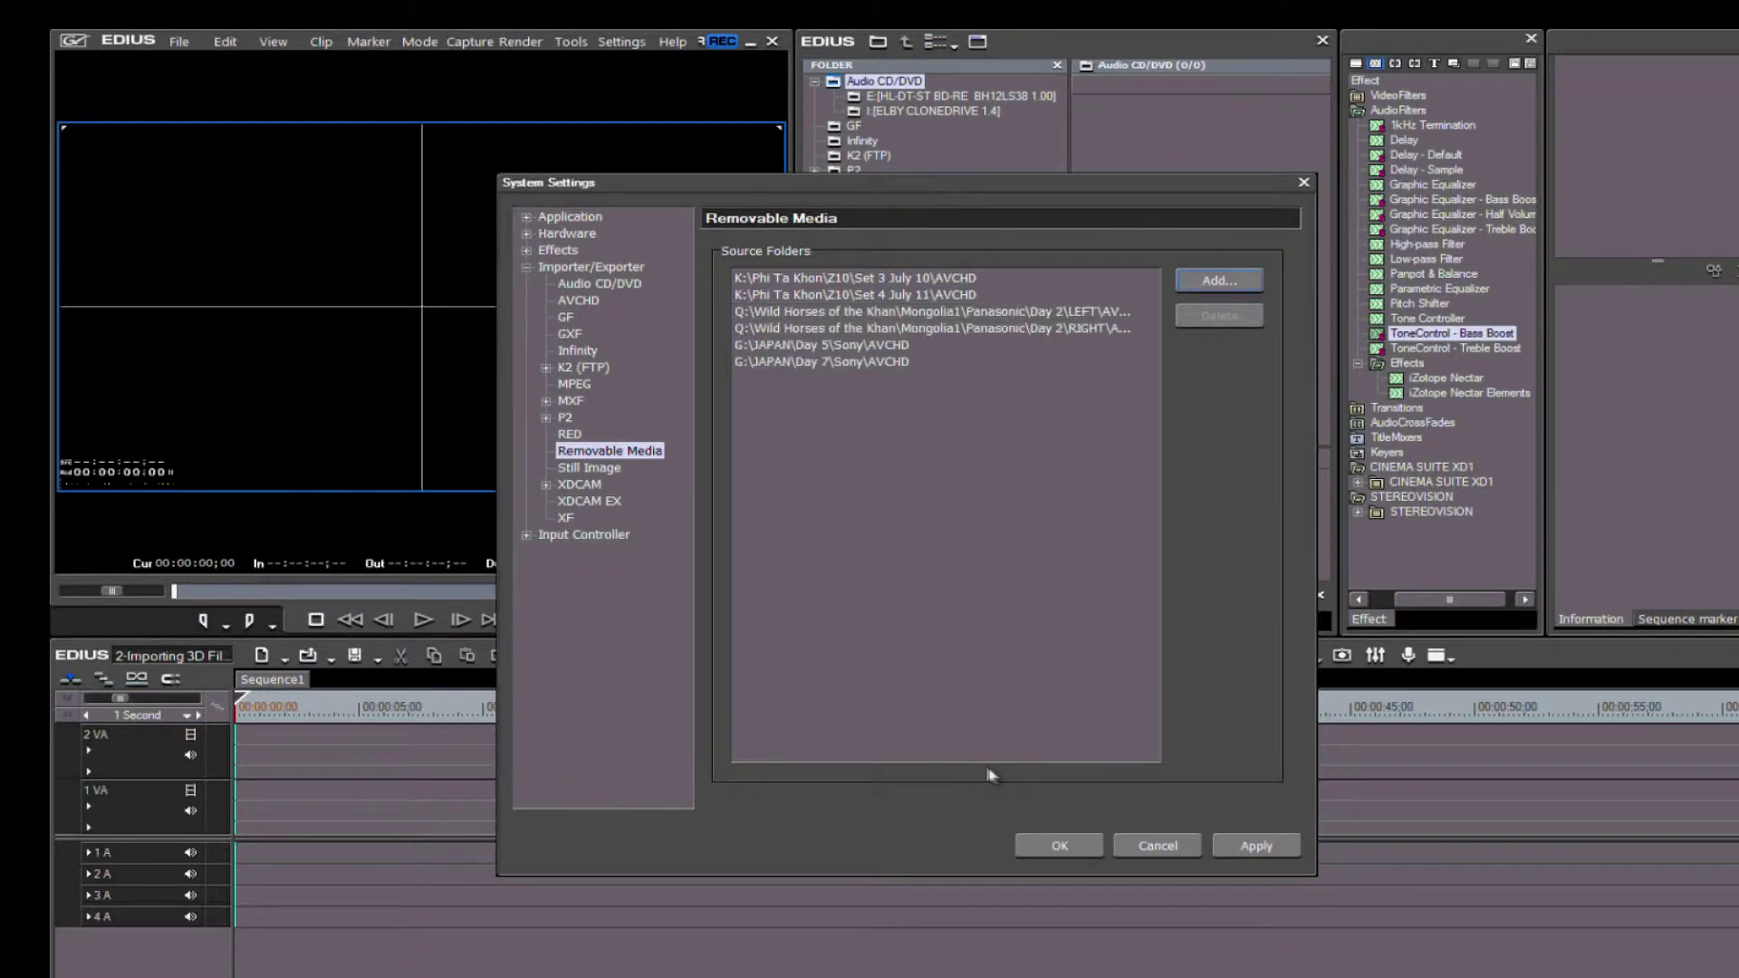
left_click(1254, 849)
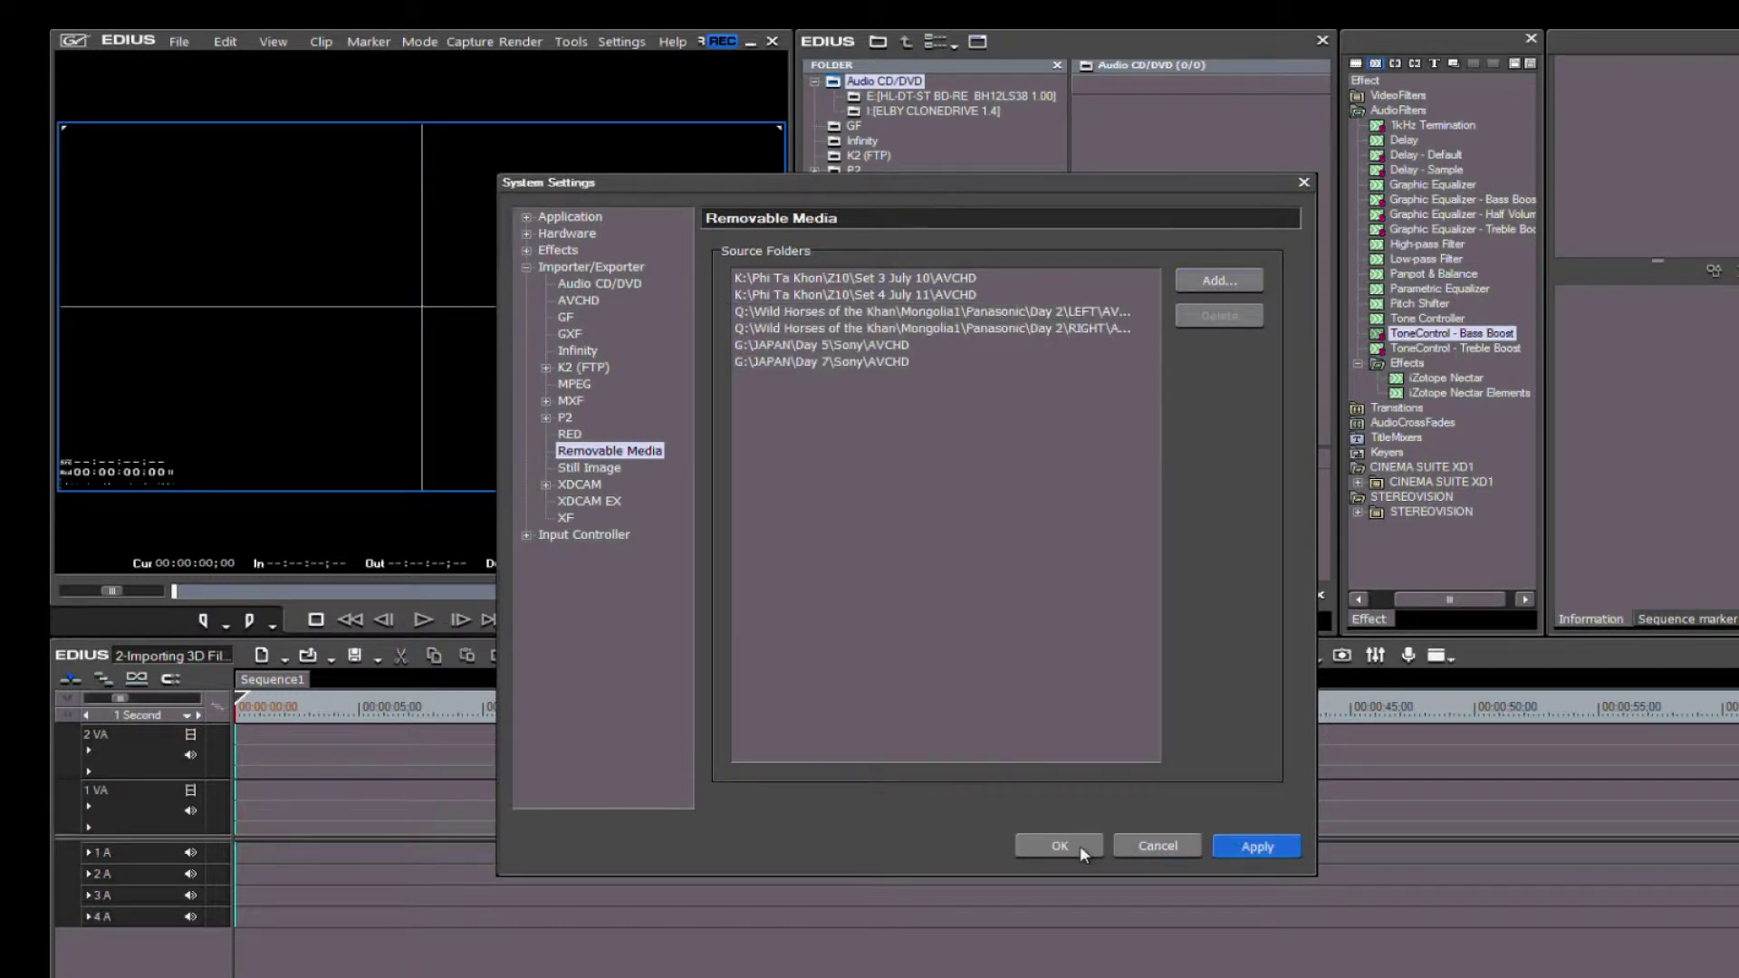
left_click(1079, 845)
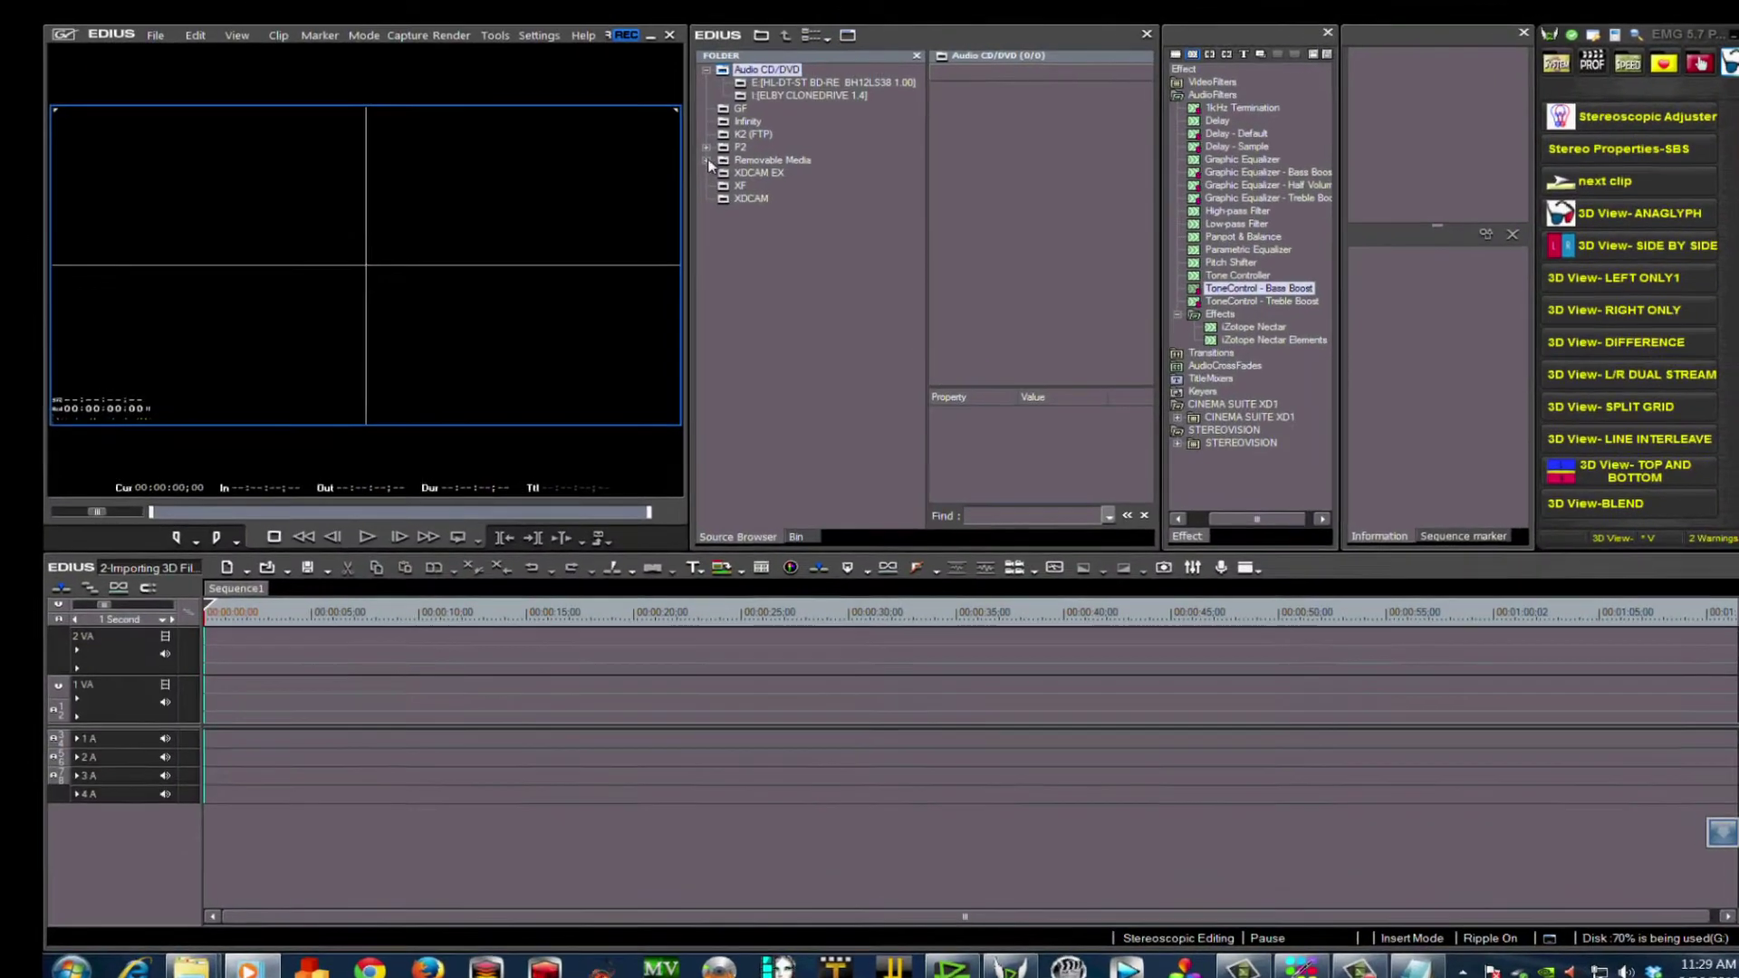
left_click(686, 155)
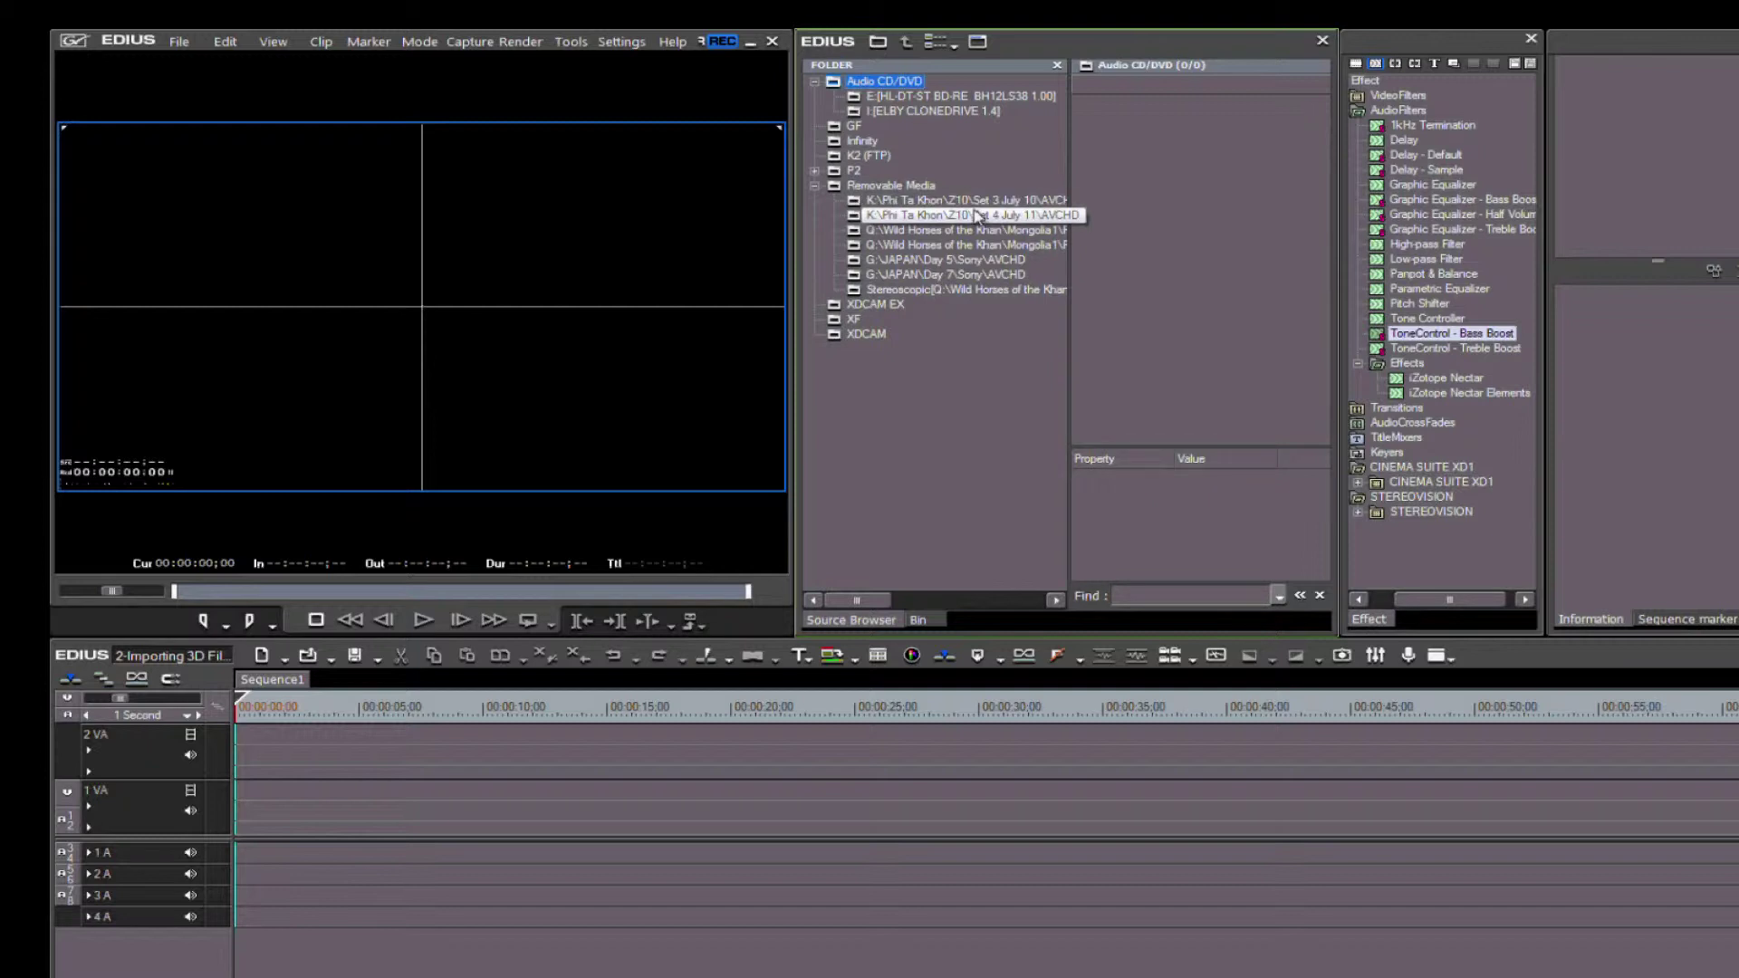
- Load the Set 4 July 11 AVCHD clips and scroll through the clip list
left_click(984, 217)
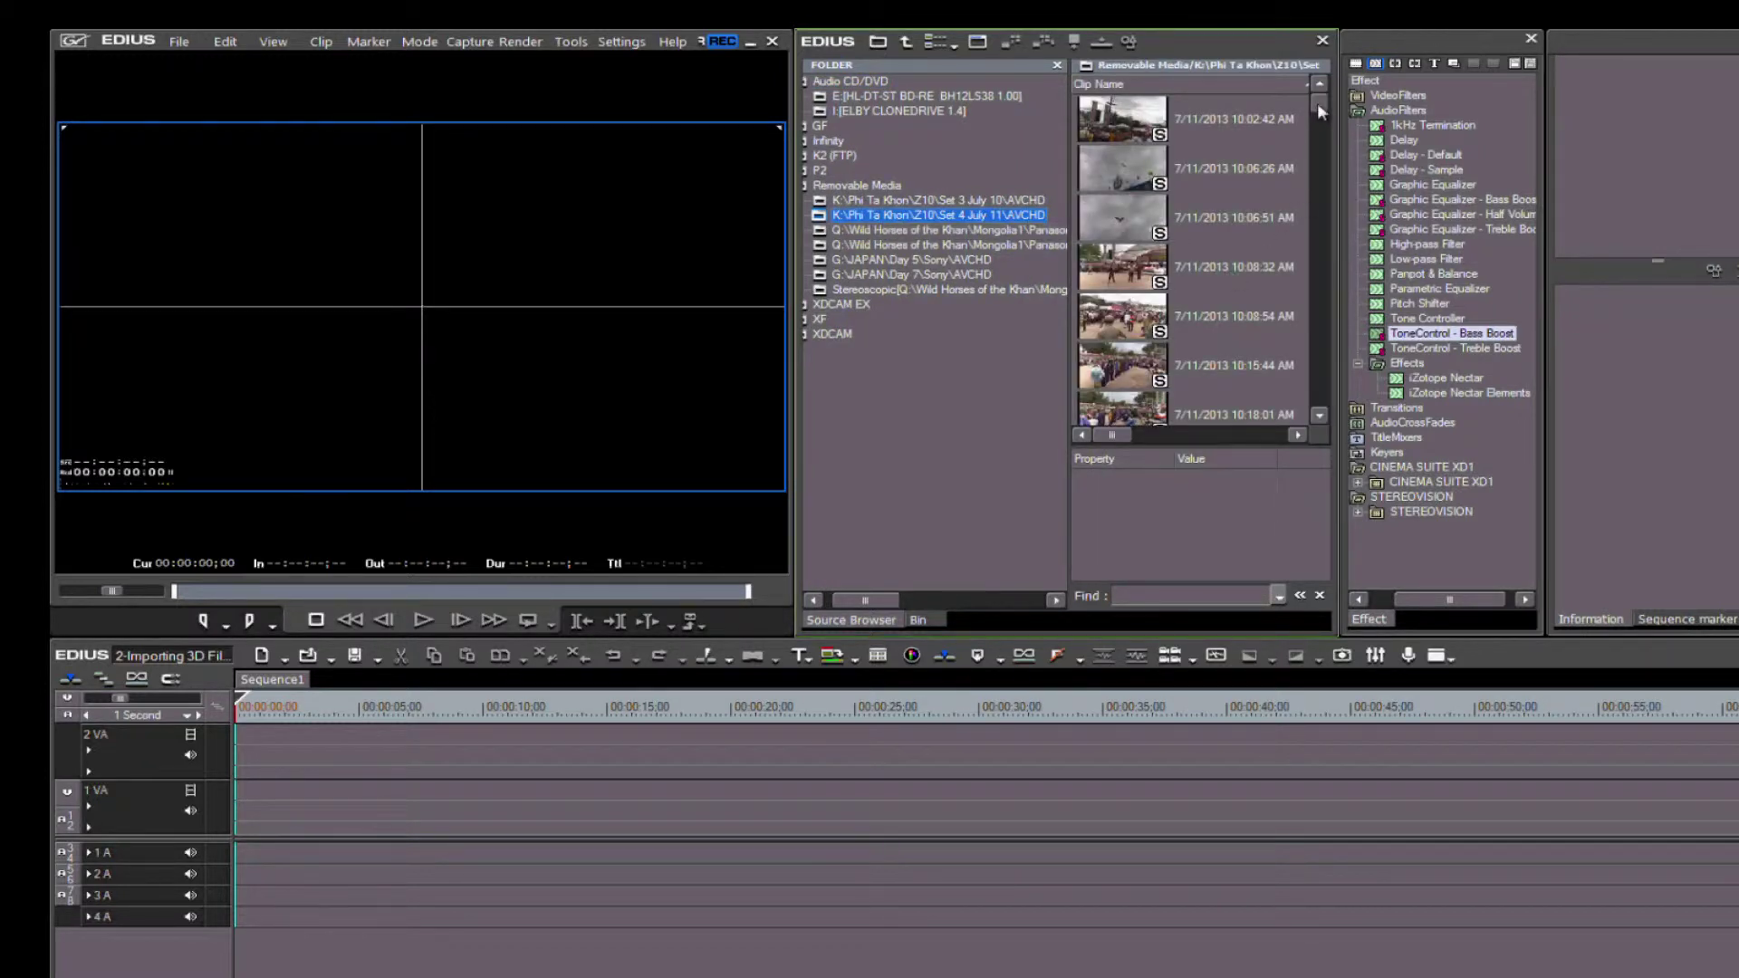
left_click_drag(1317, 102, 1318, 128)
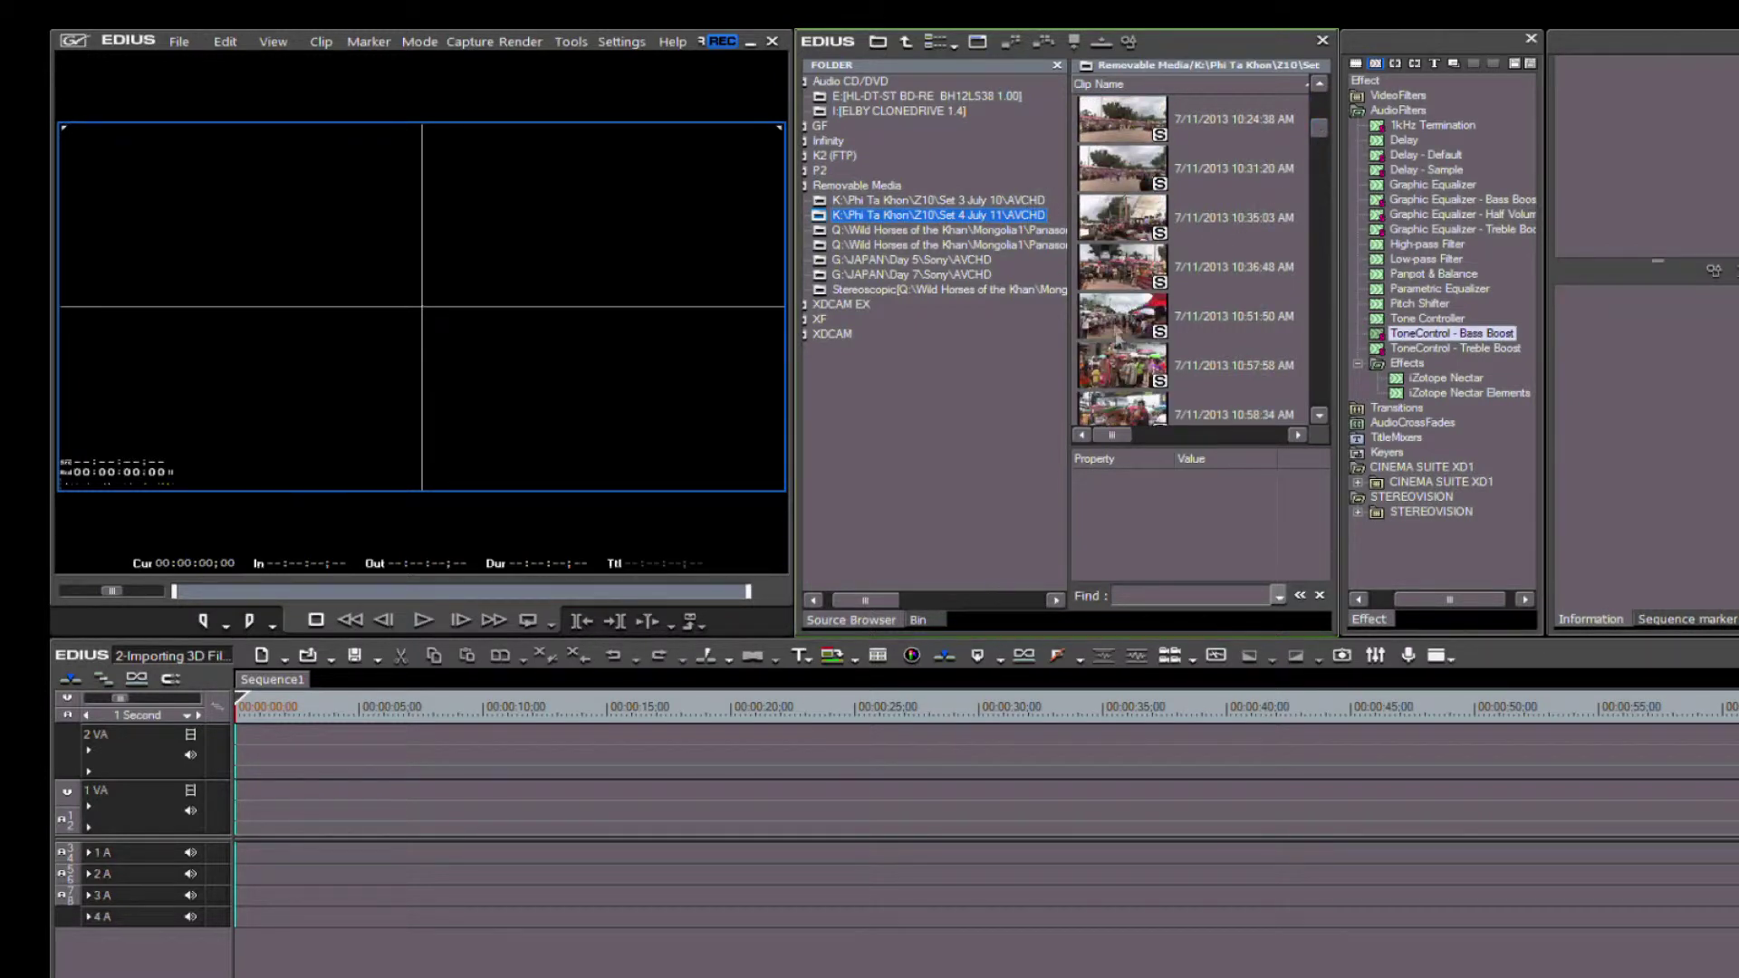
left_click_drag(1318, 128, 1317, 143)
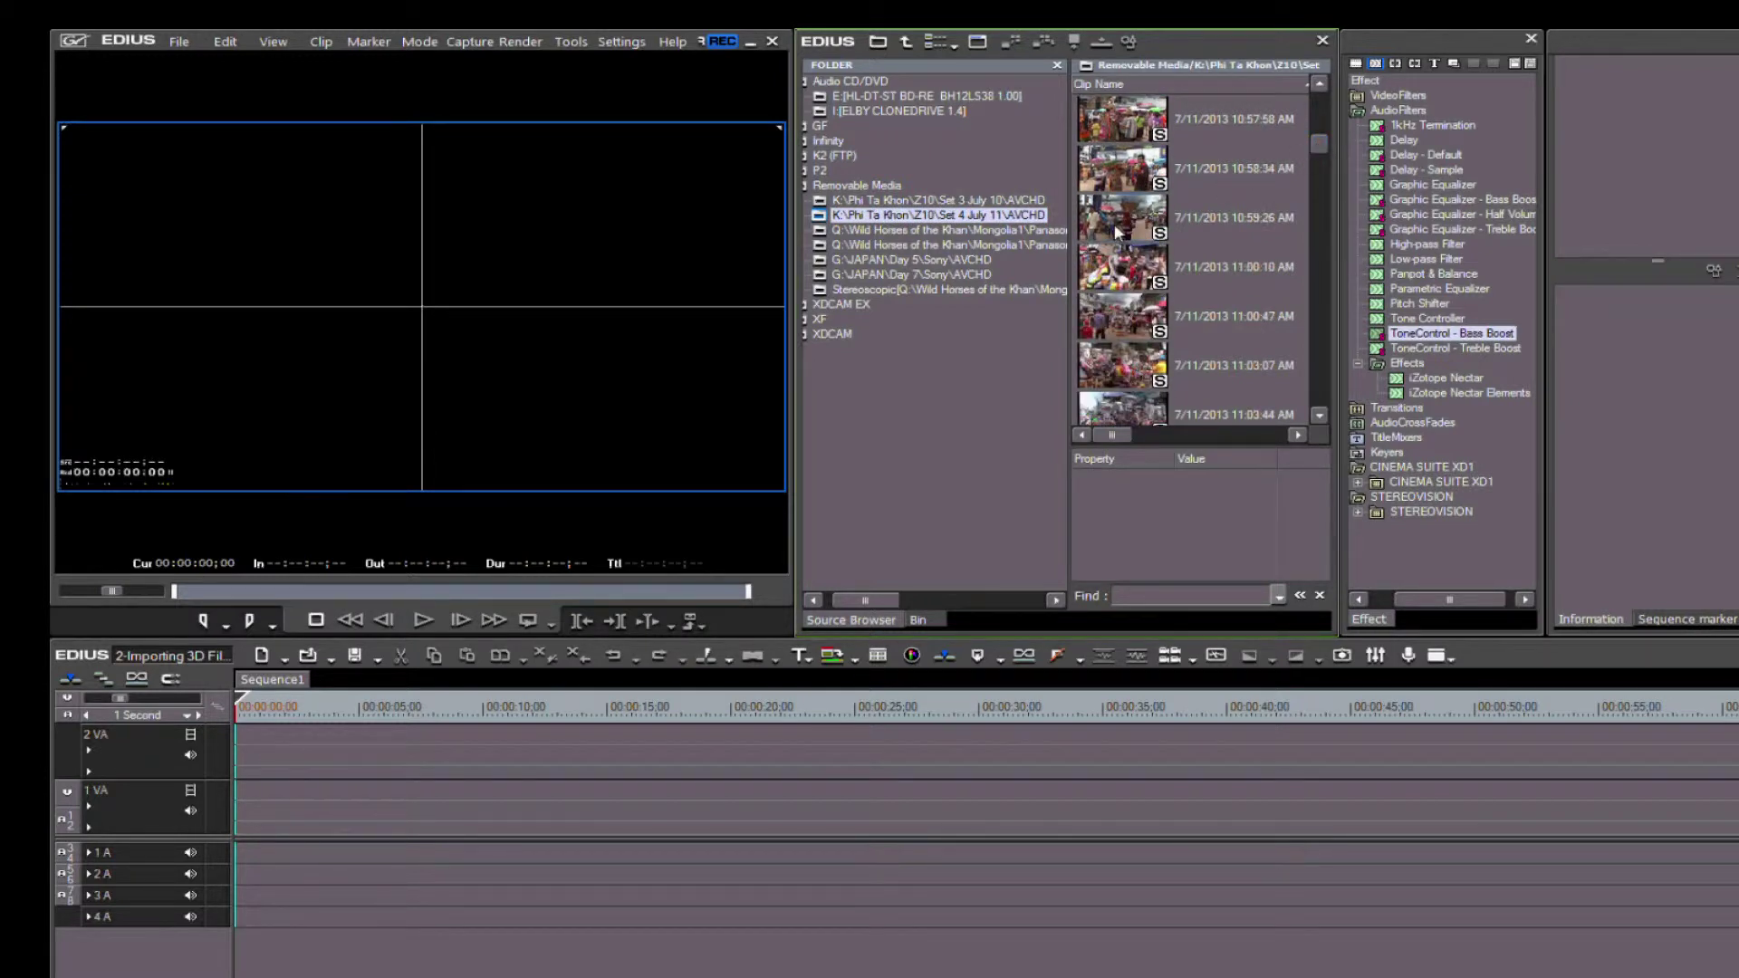
right_click(1116, 224)
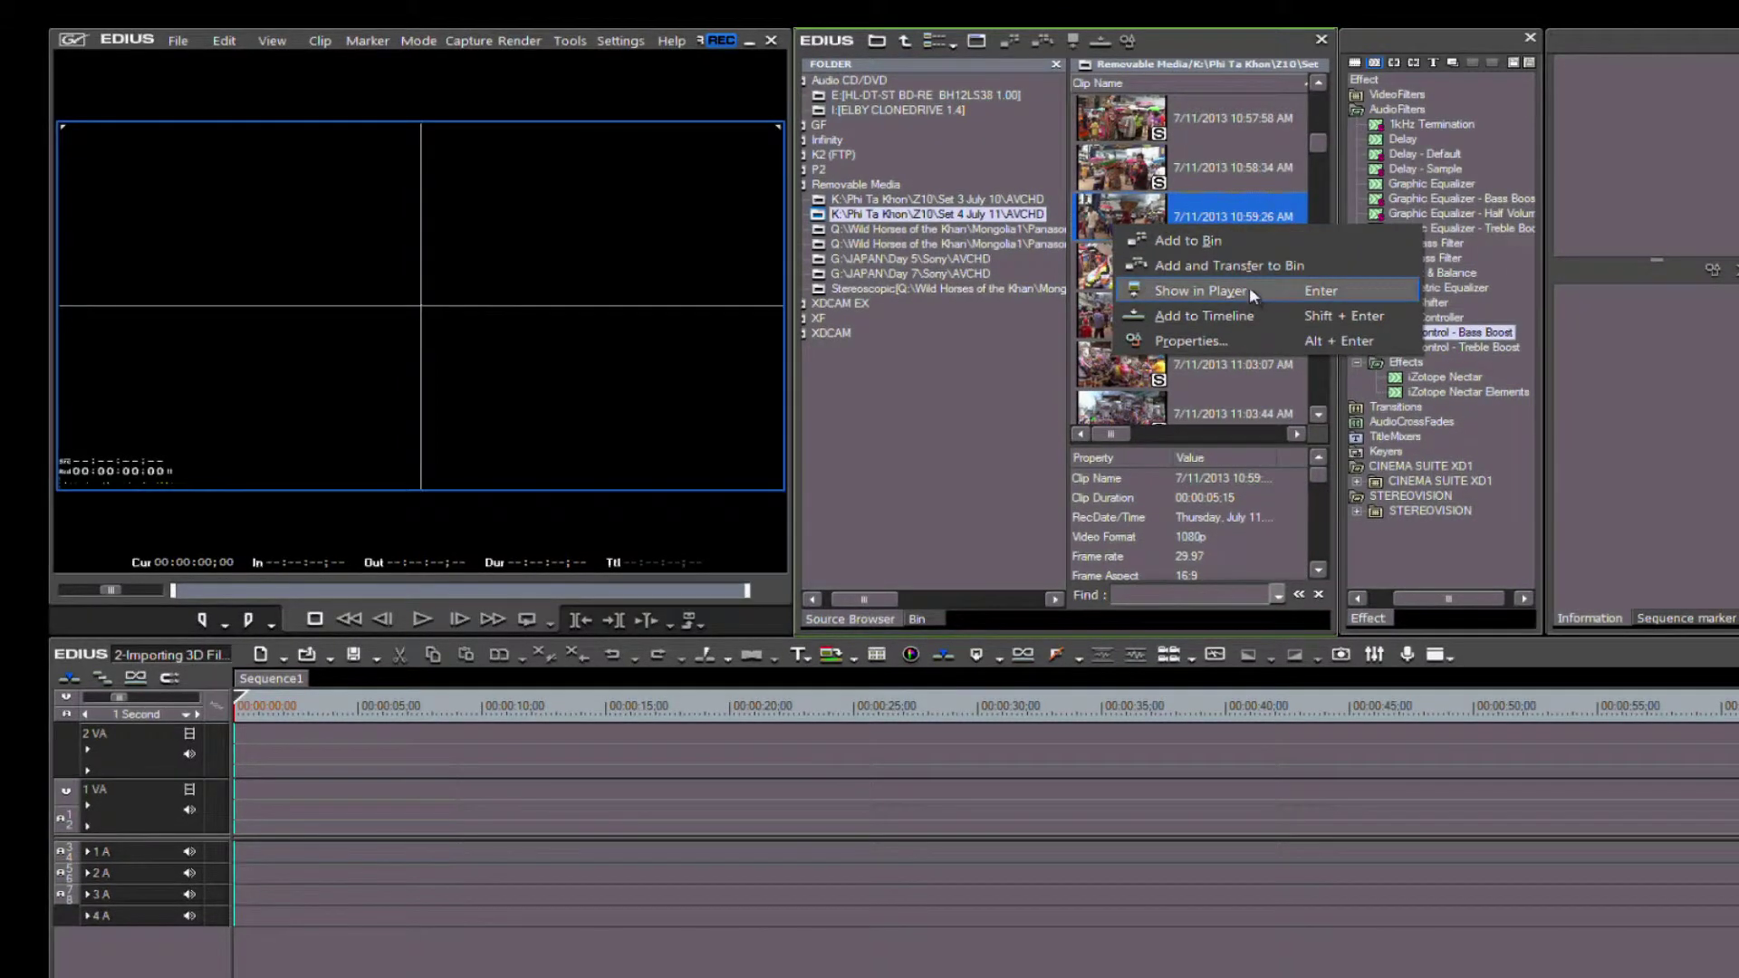
- Show the 10:59:26 clip in the Player, then add the selected Set 4 clips to the bin
left_click(1248, 291)
right_click(1228, 210)
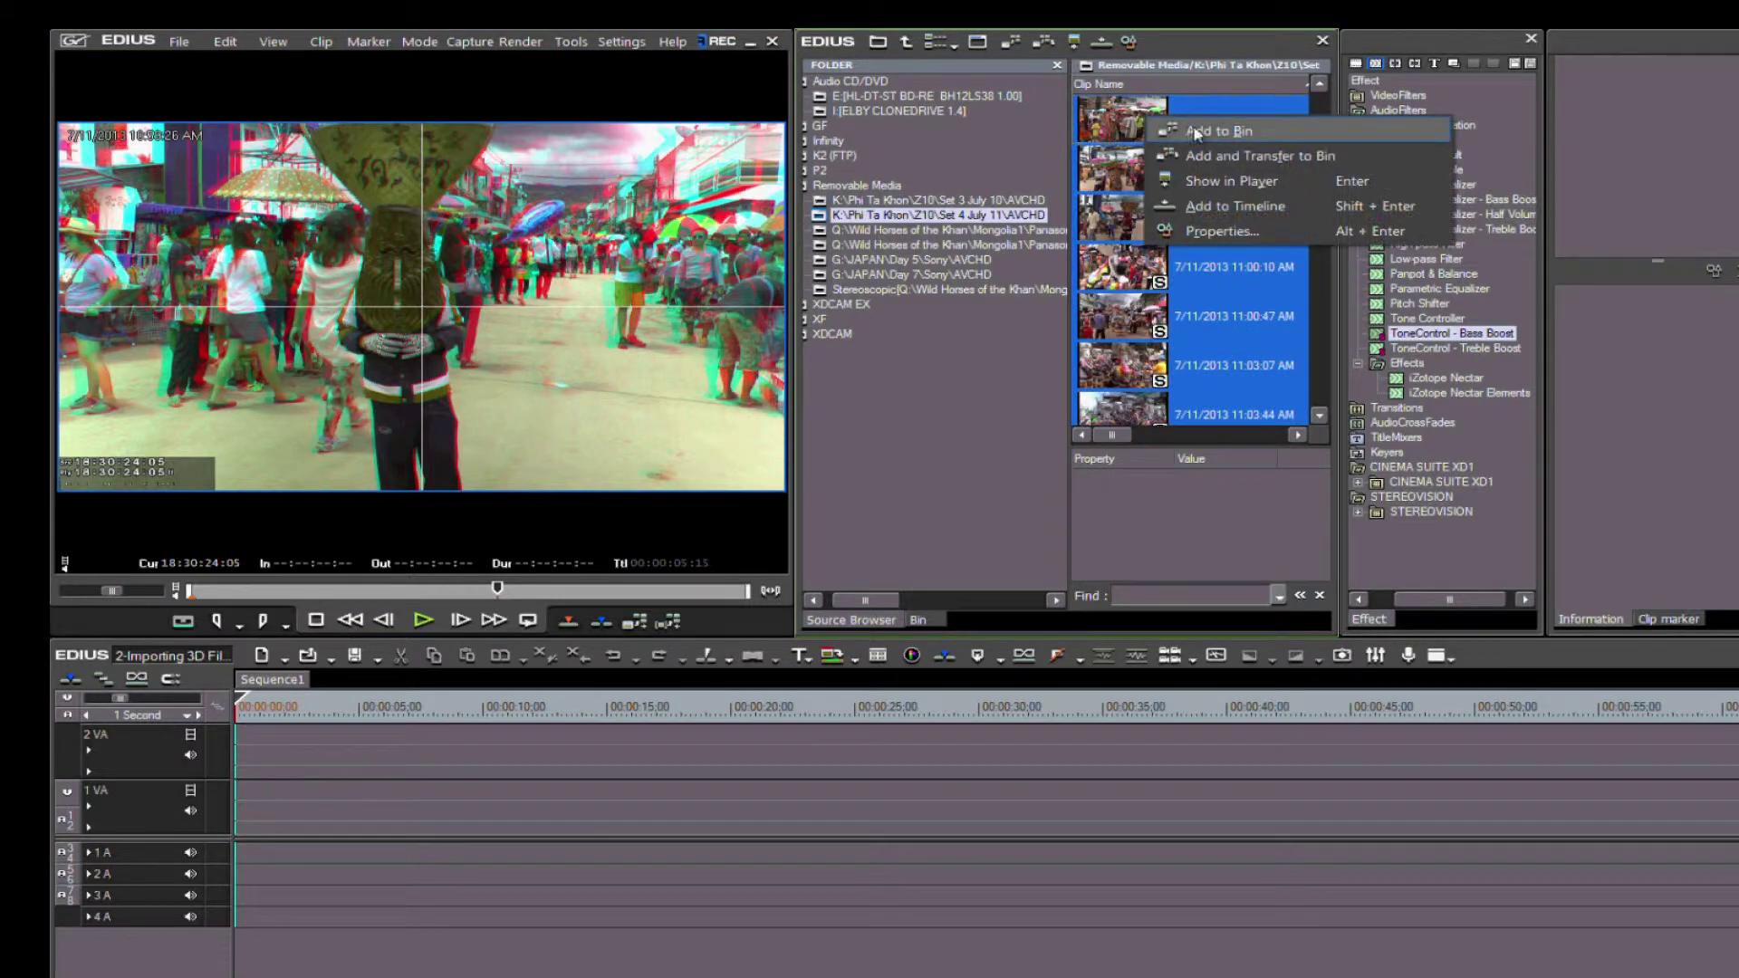
left_click(1195, 132)
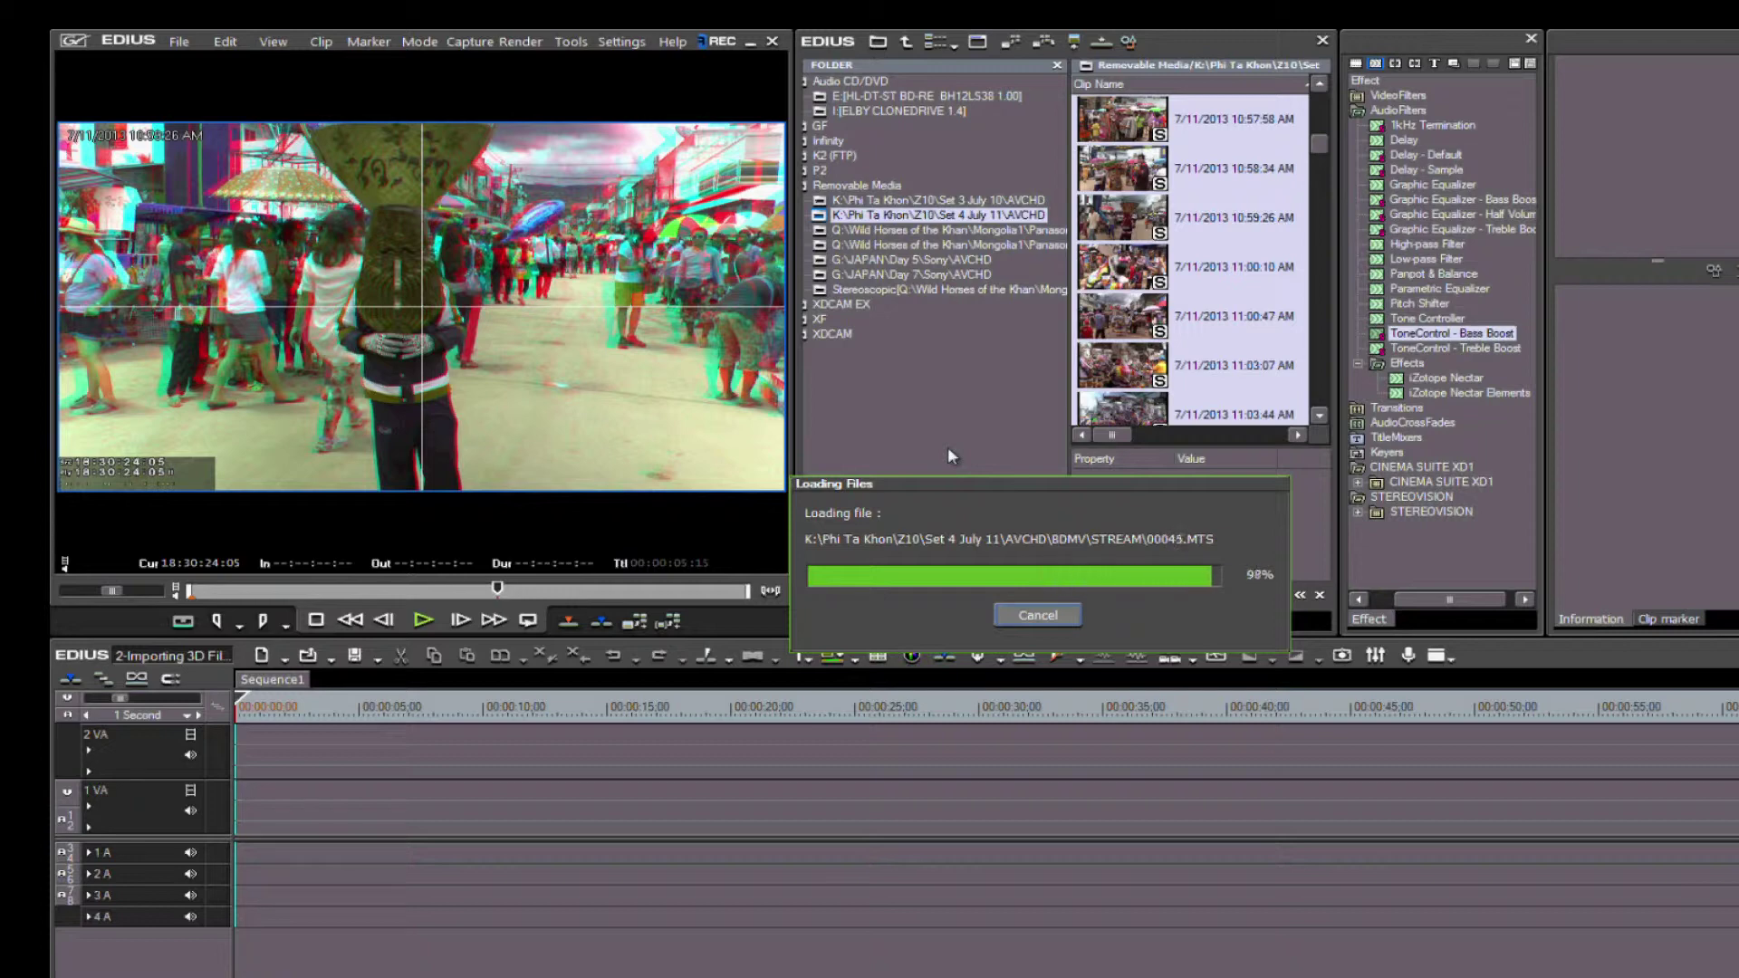
- View the Day 2 LEFT and RIGHT AVCHD clips, then the Wild Horses stereoscopic group
left_click(1012, 232)
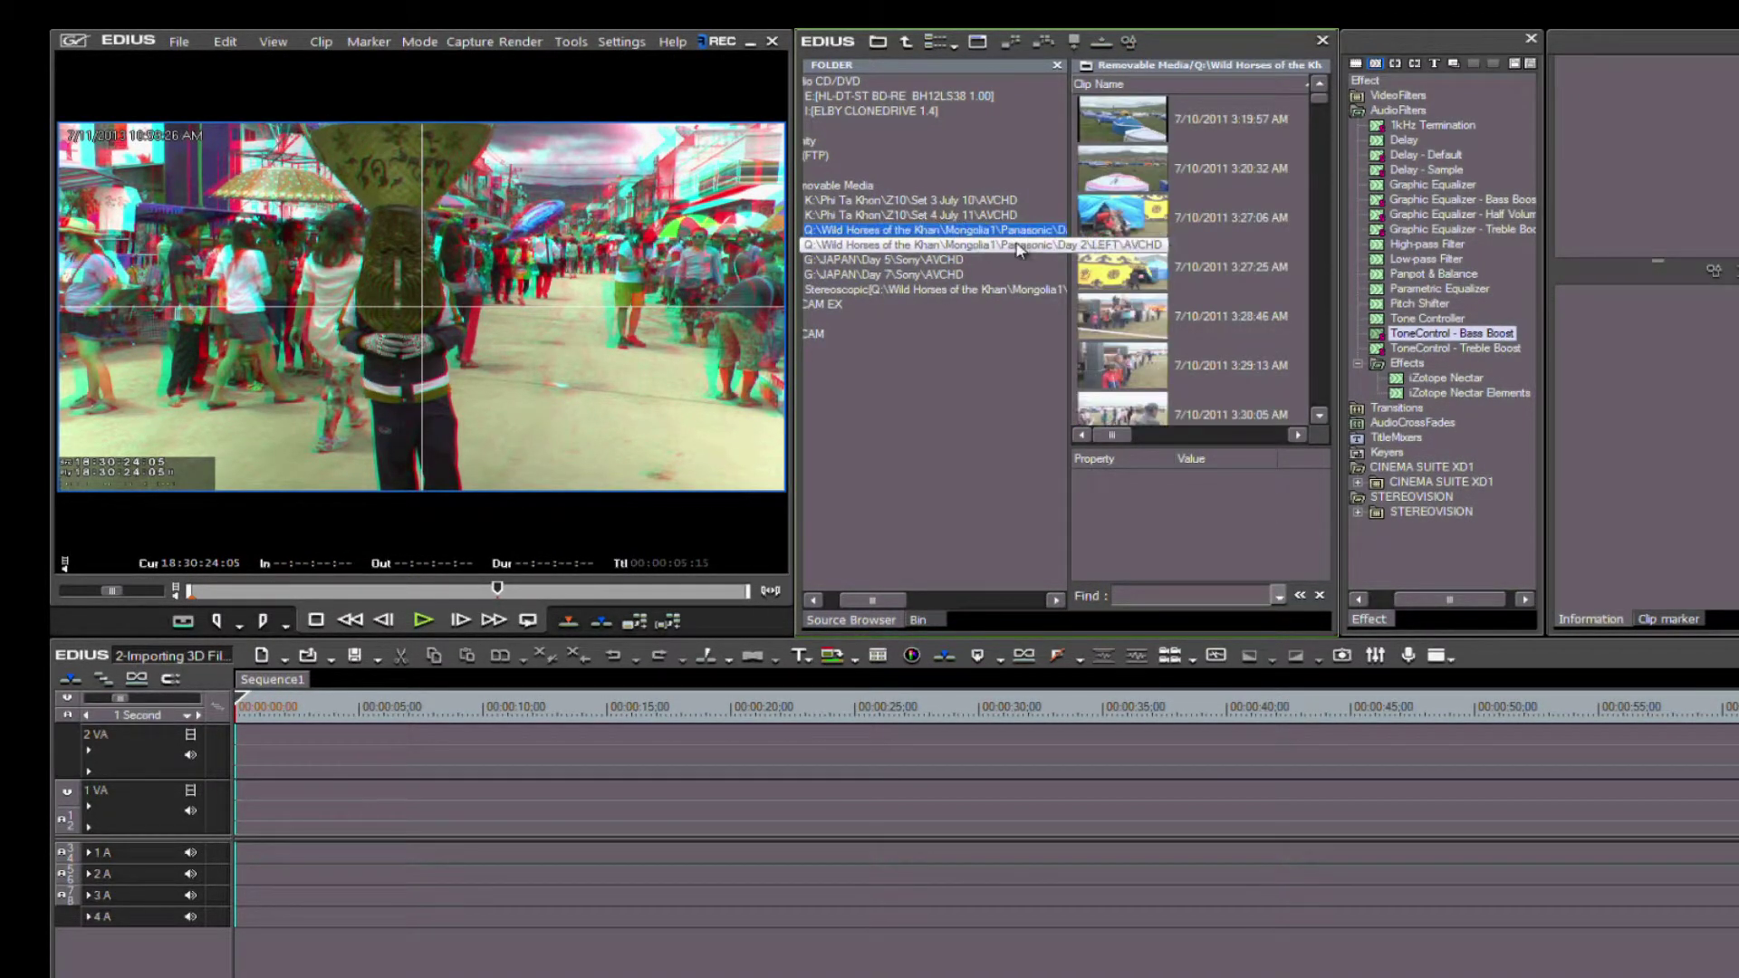
left_click(1016, 244)
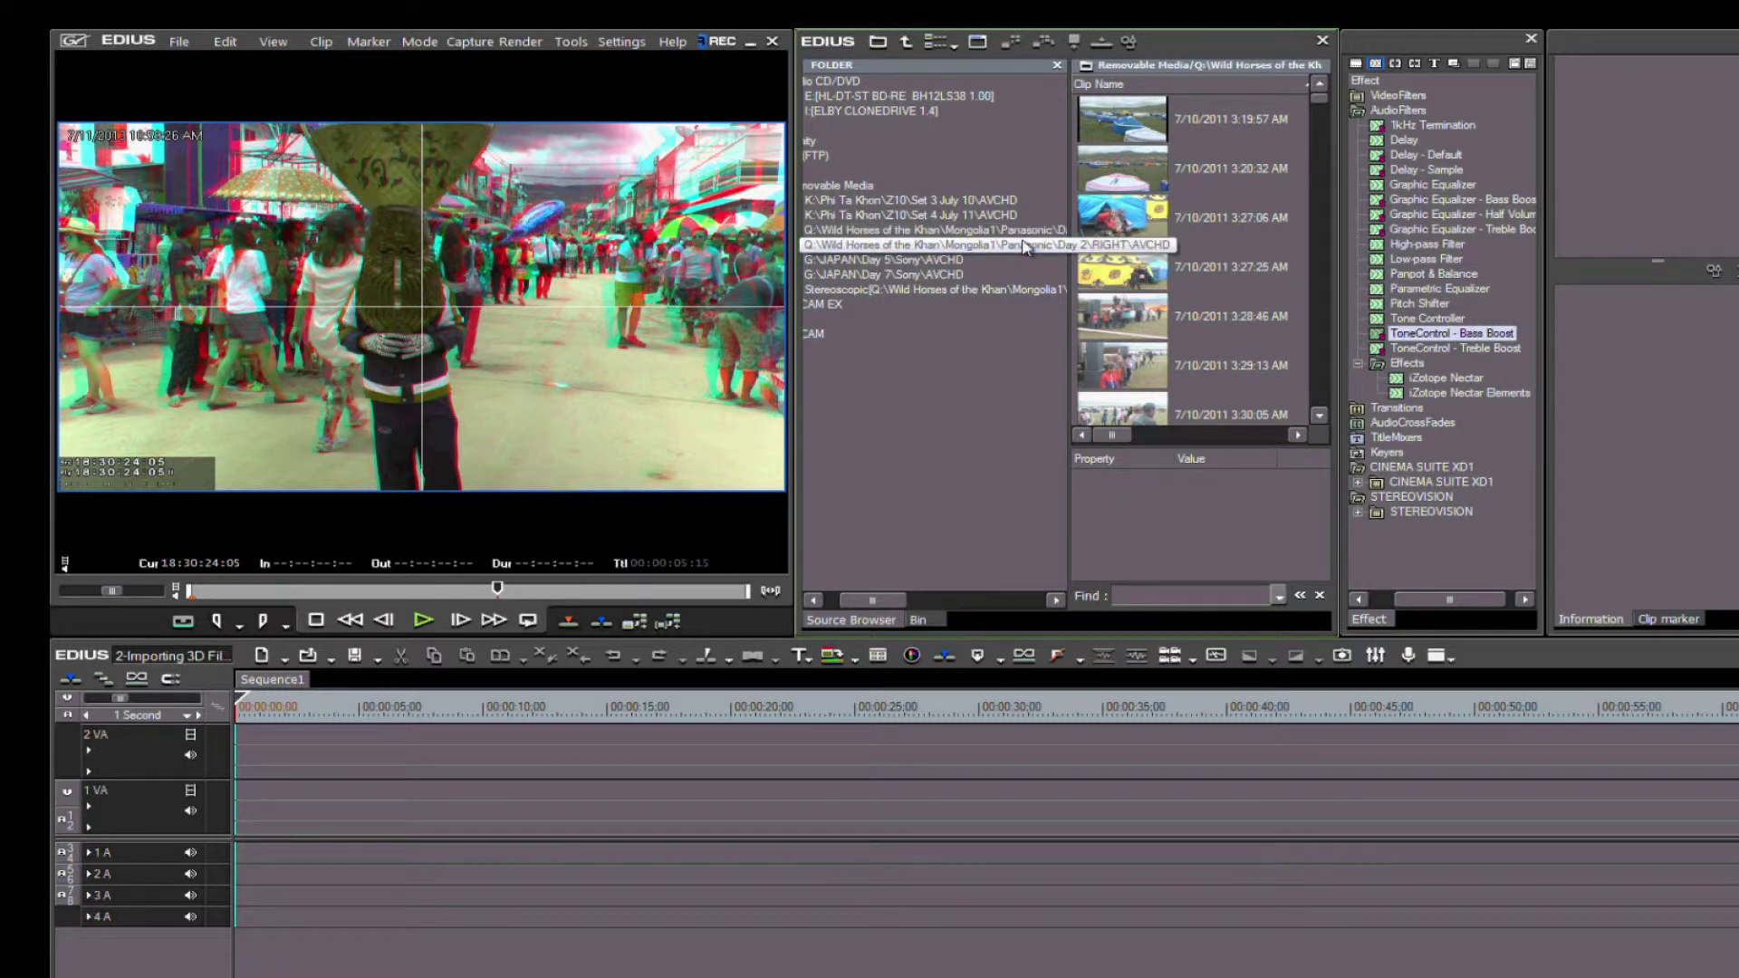
left_click(1014, 294)
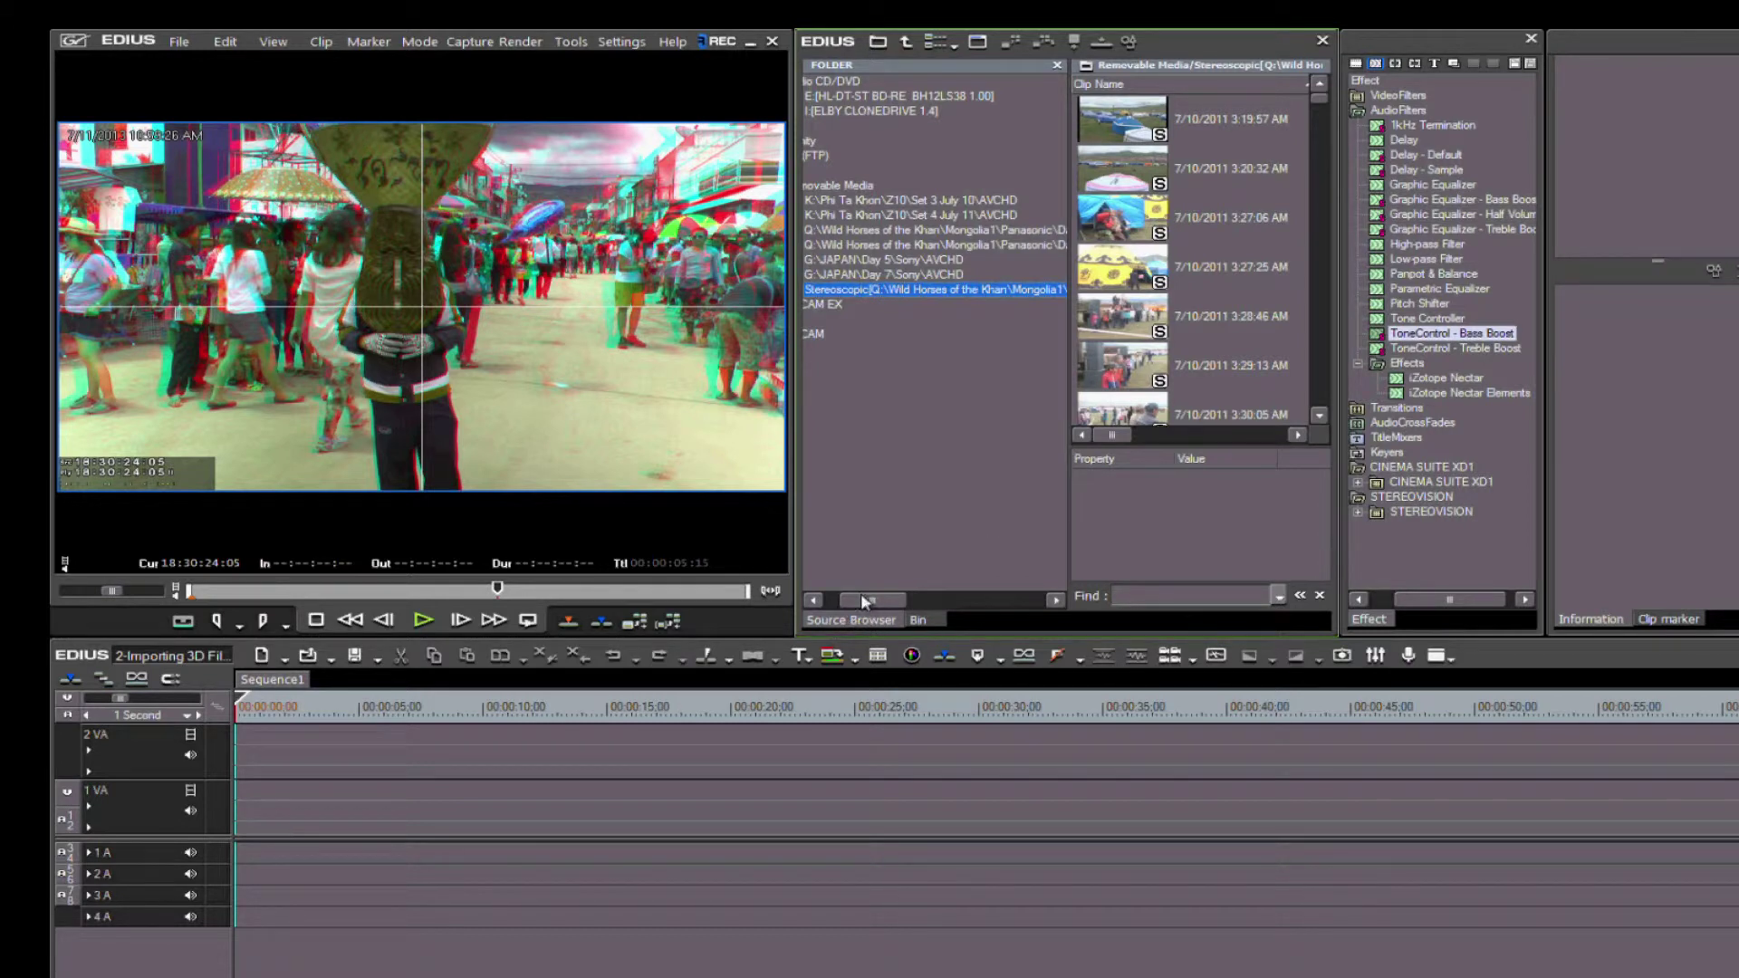
left_click_drag(865, 601, 849, 600)
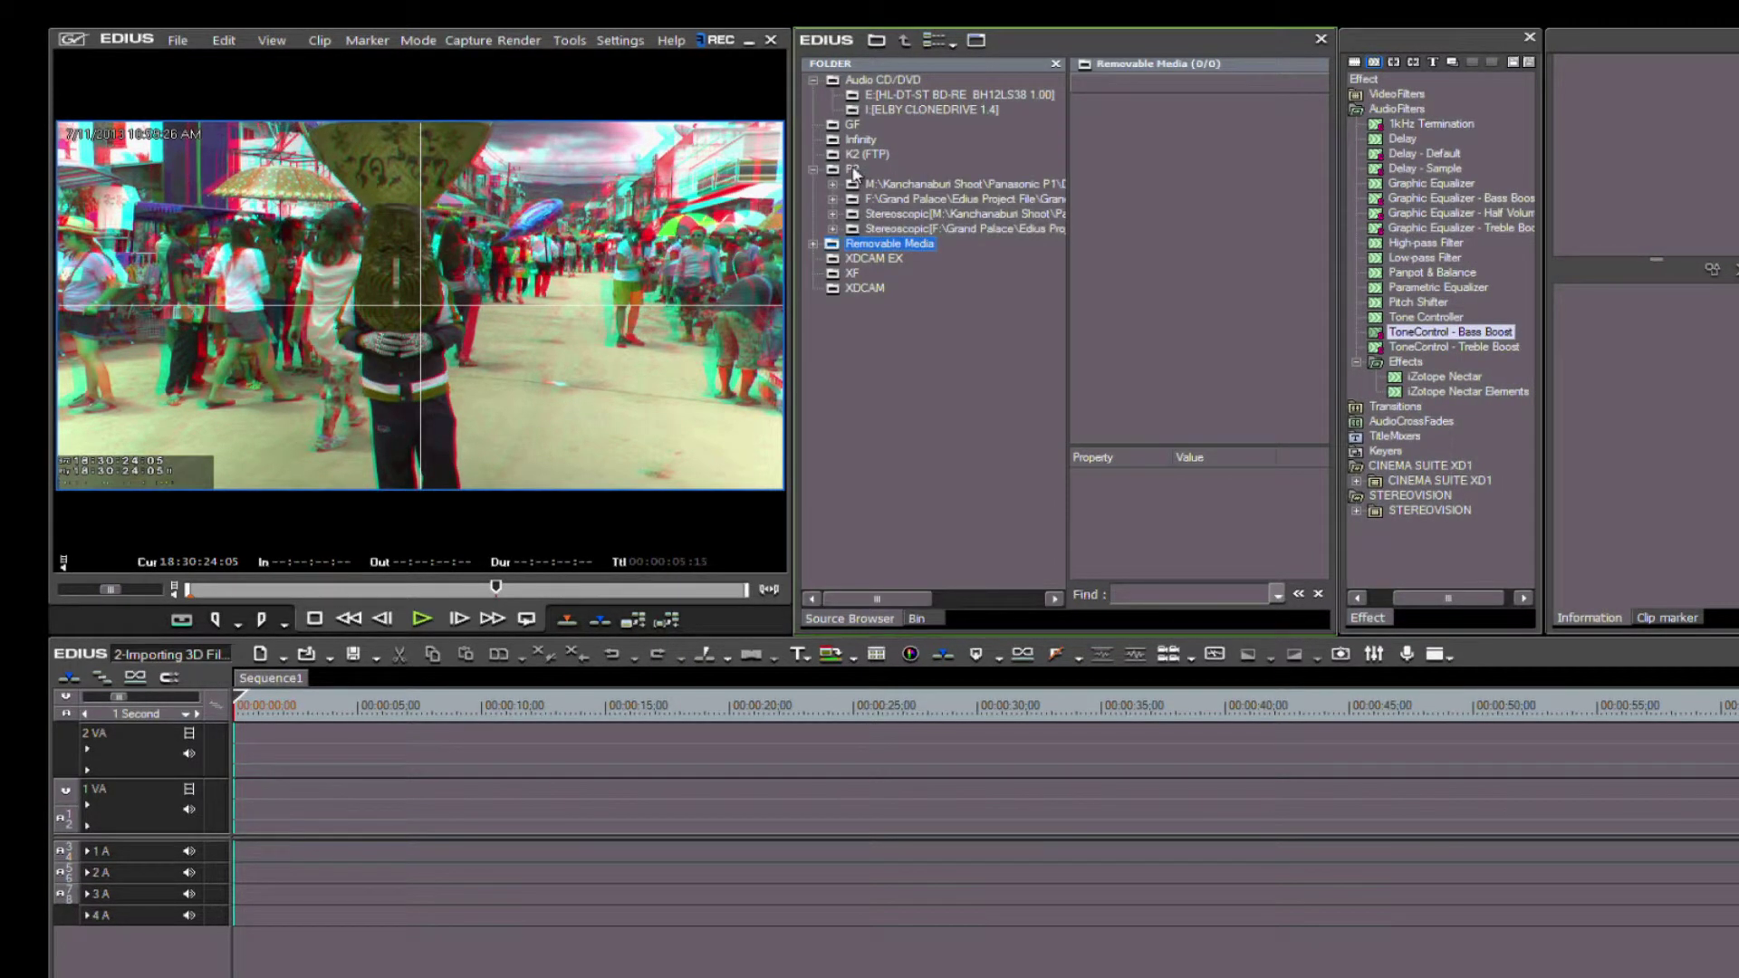
- Expand the P2 source to list its Kanchanaburi Shoot, Grand Palace and stereoscopic folders
left_click(852, 170)
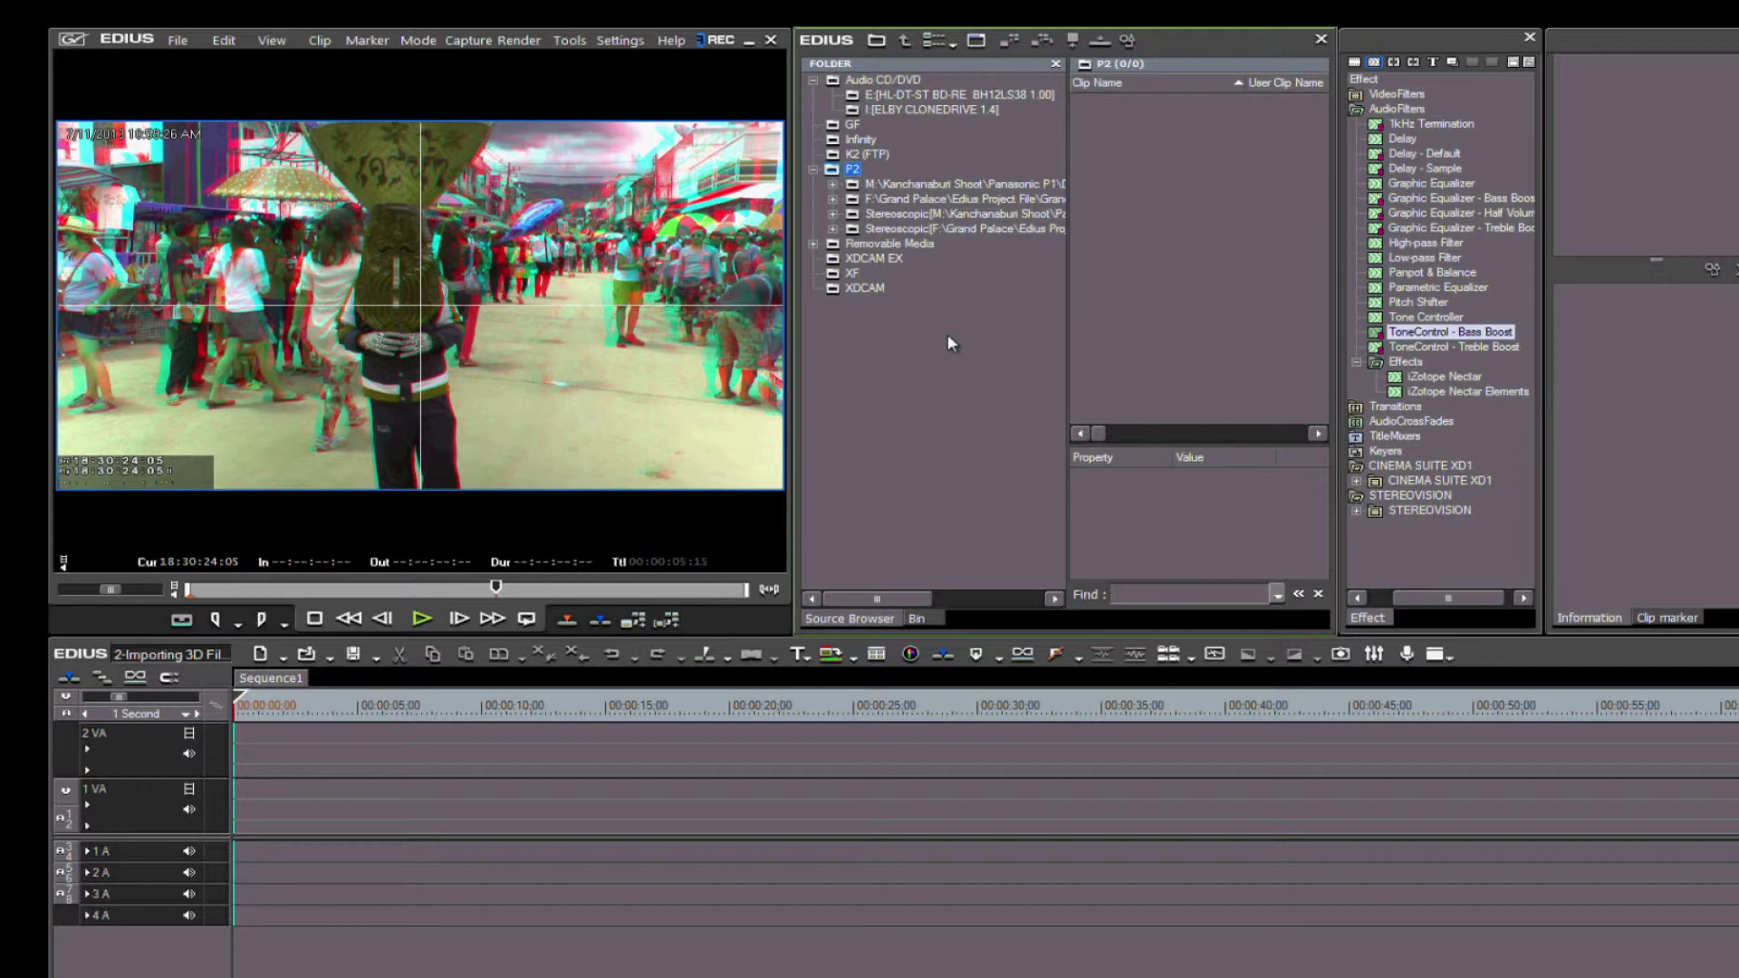
- Expand M:\Kanchanaburi Shoot and view the clips in its L subfolder, then its R subfolder
left_click(1026, 187)
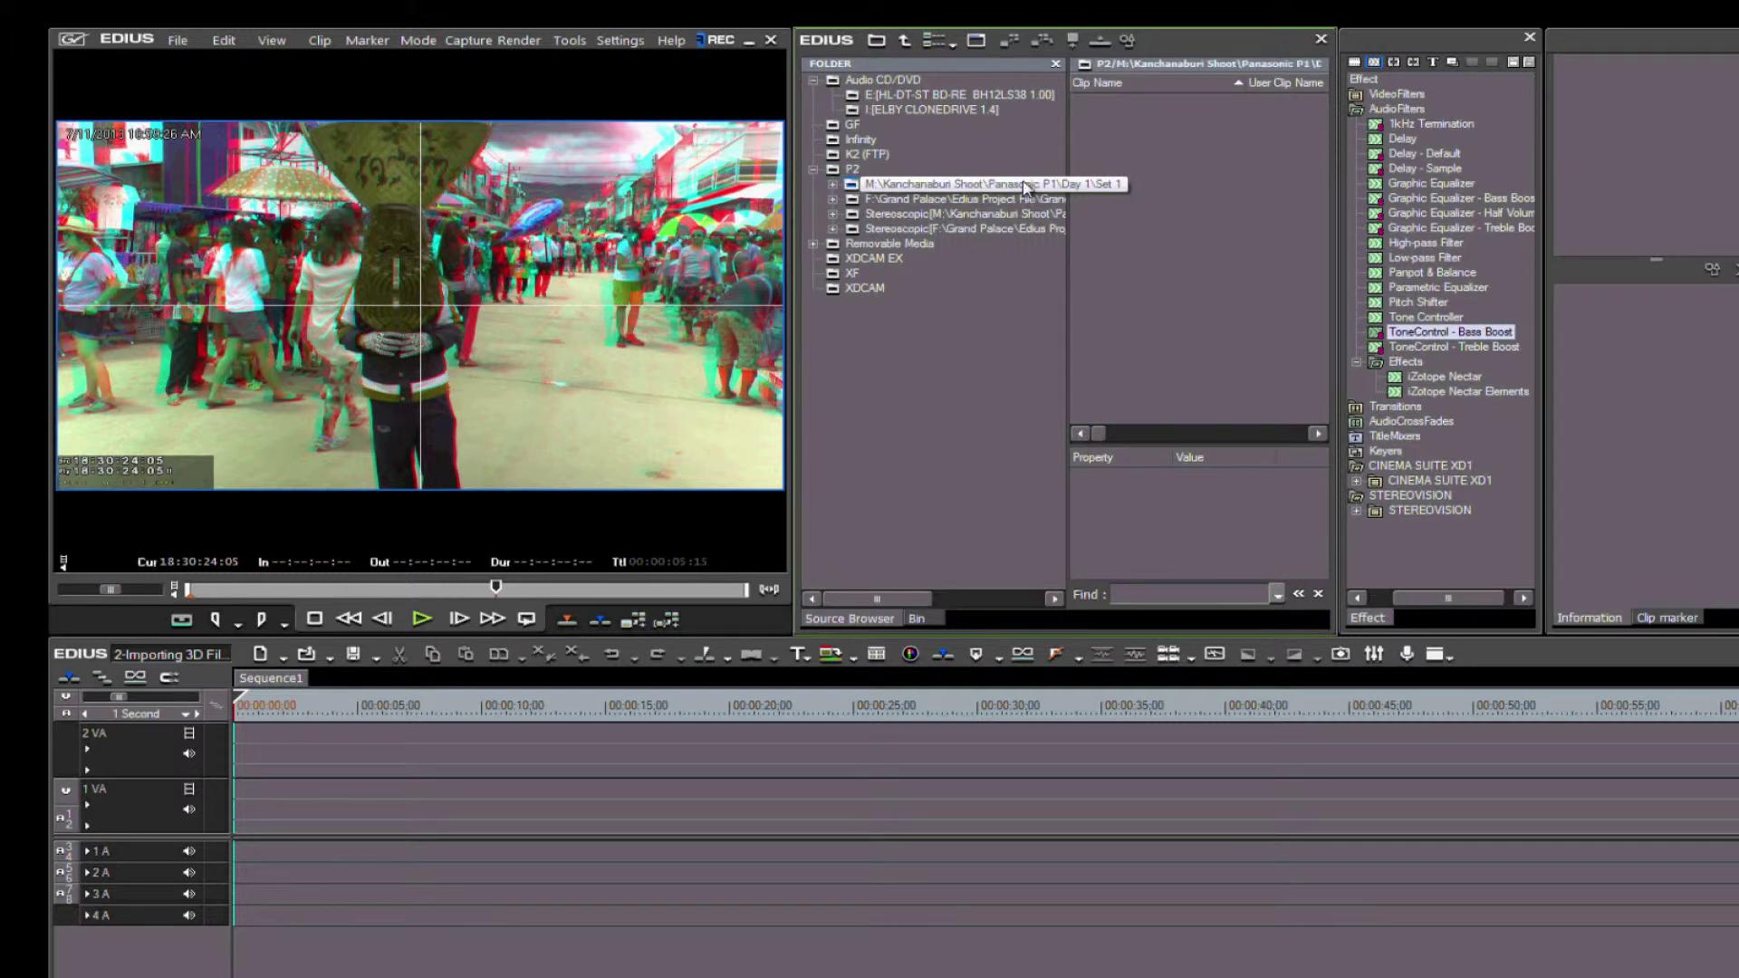
left_click(832, 184)
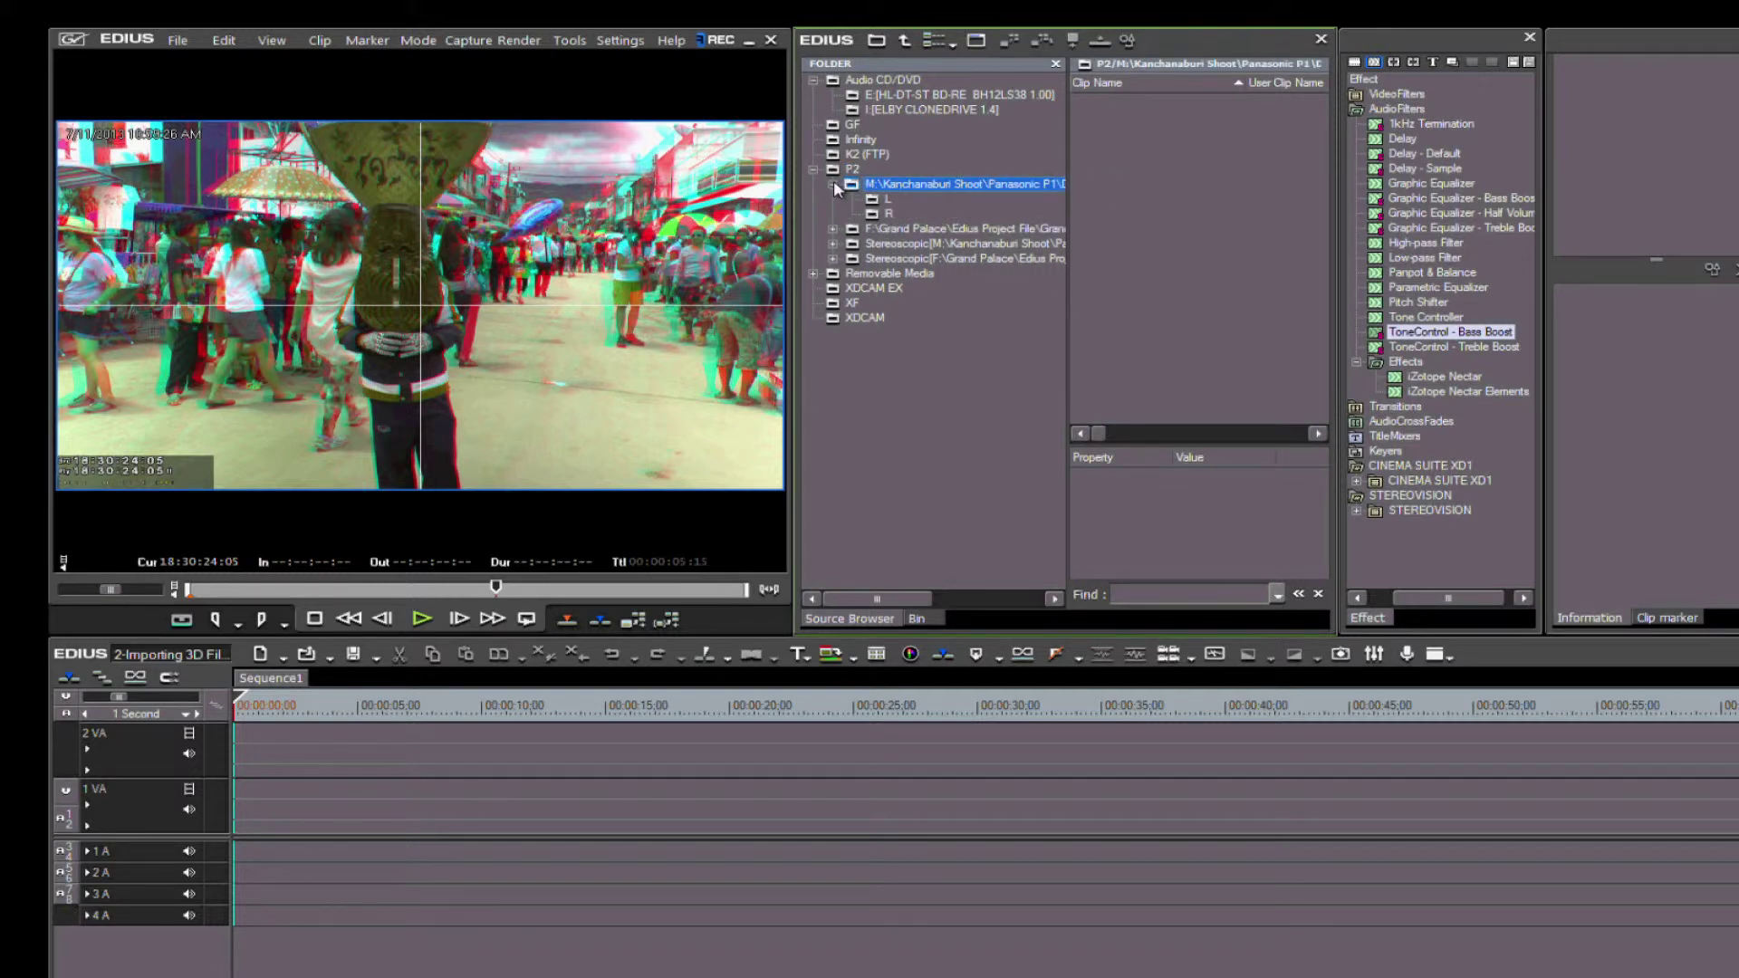
left_click(888, 200)
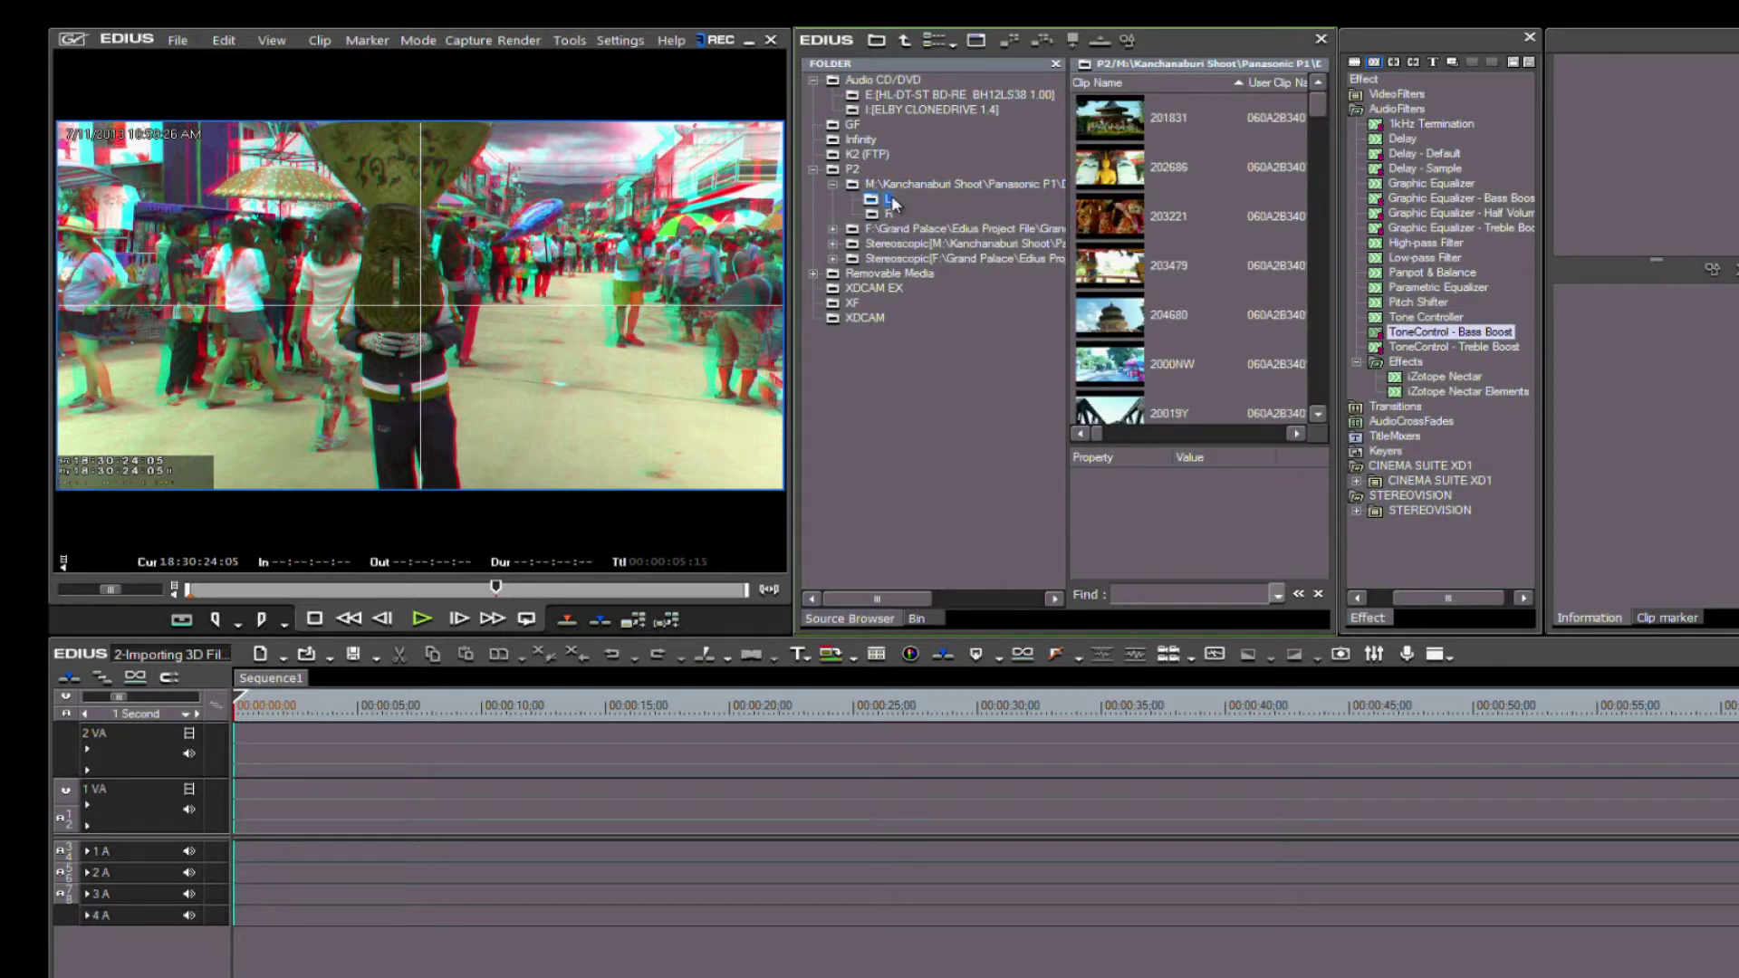
left_click(888, 215)
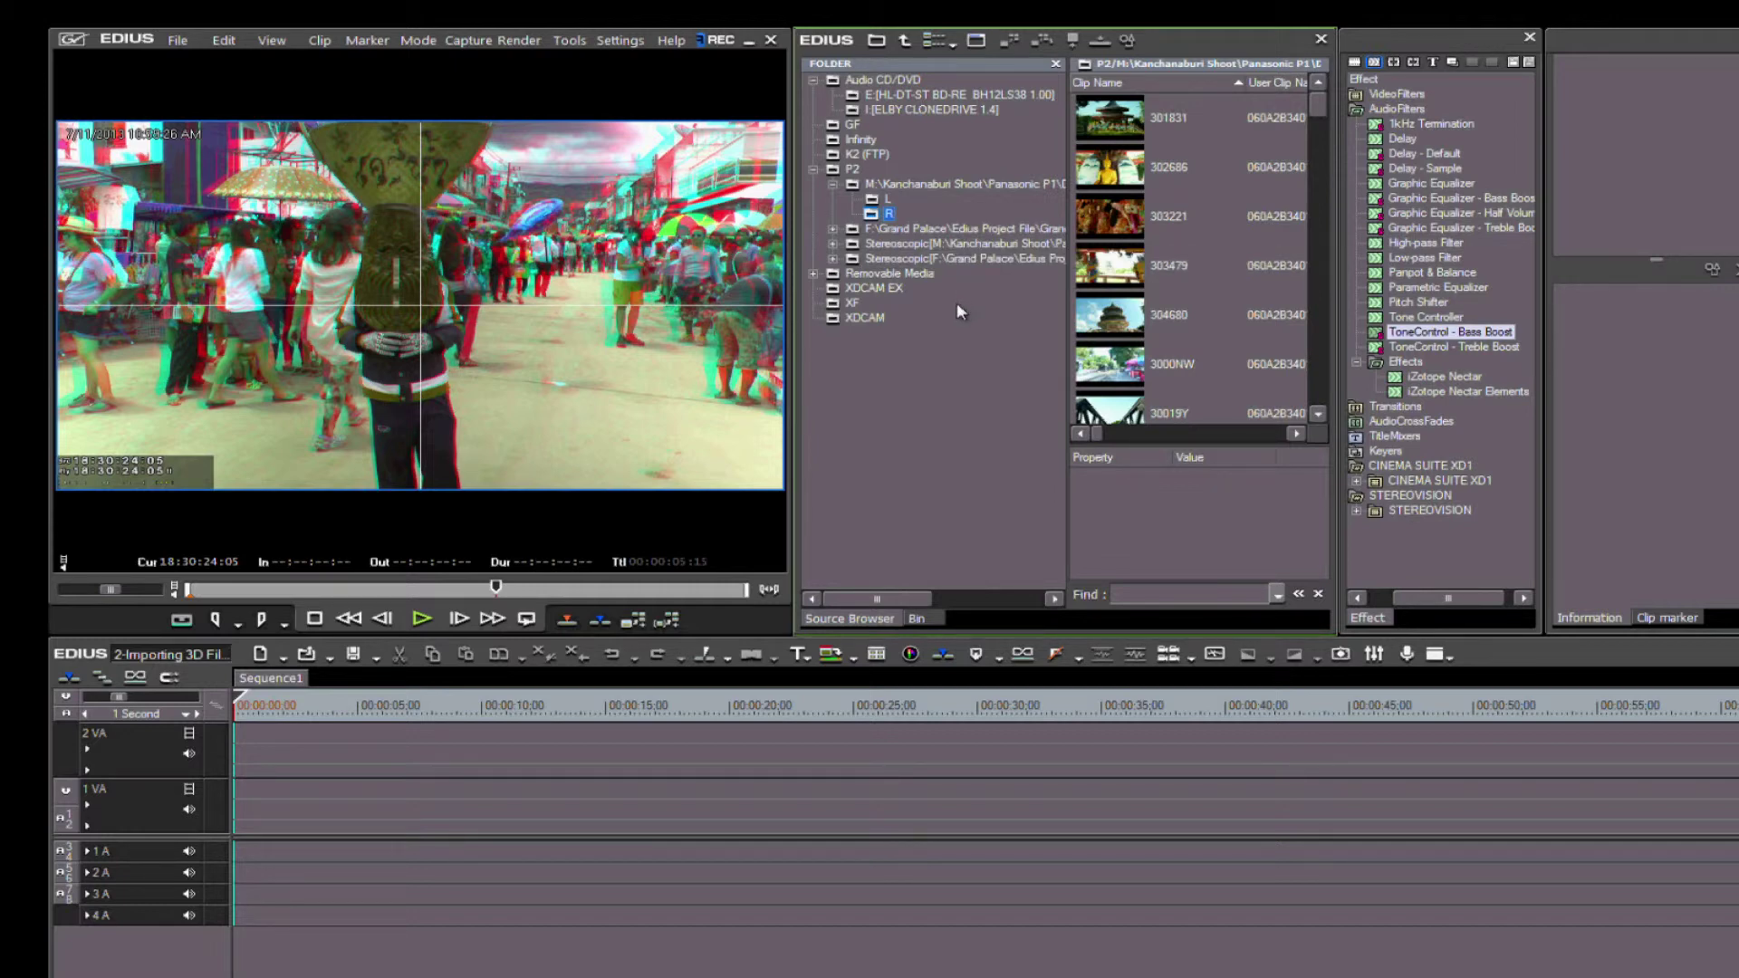
- Load clip 201831 from Stereoscopic[M:\Kanchanaburi Shoot] L into the player and play it in anaglyph 3D
left_click(829, 242)
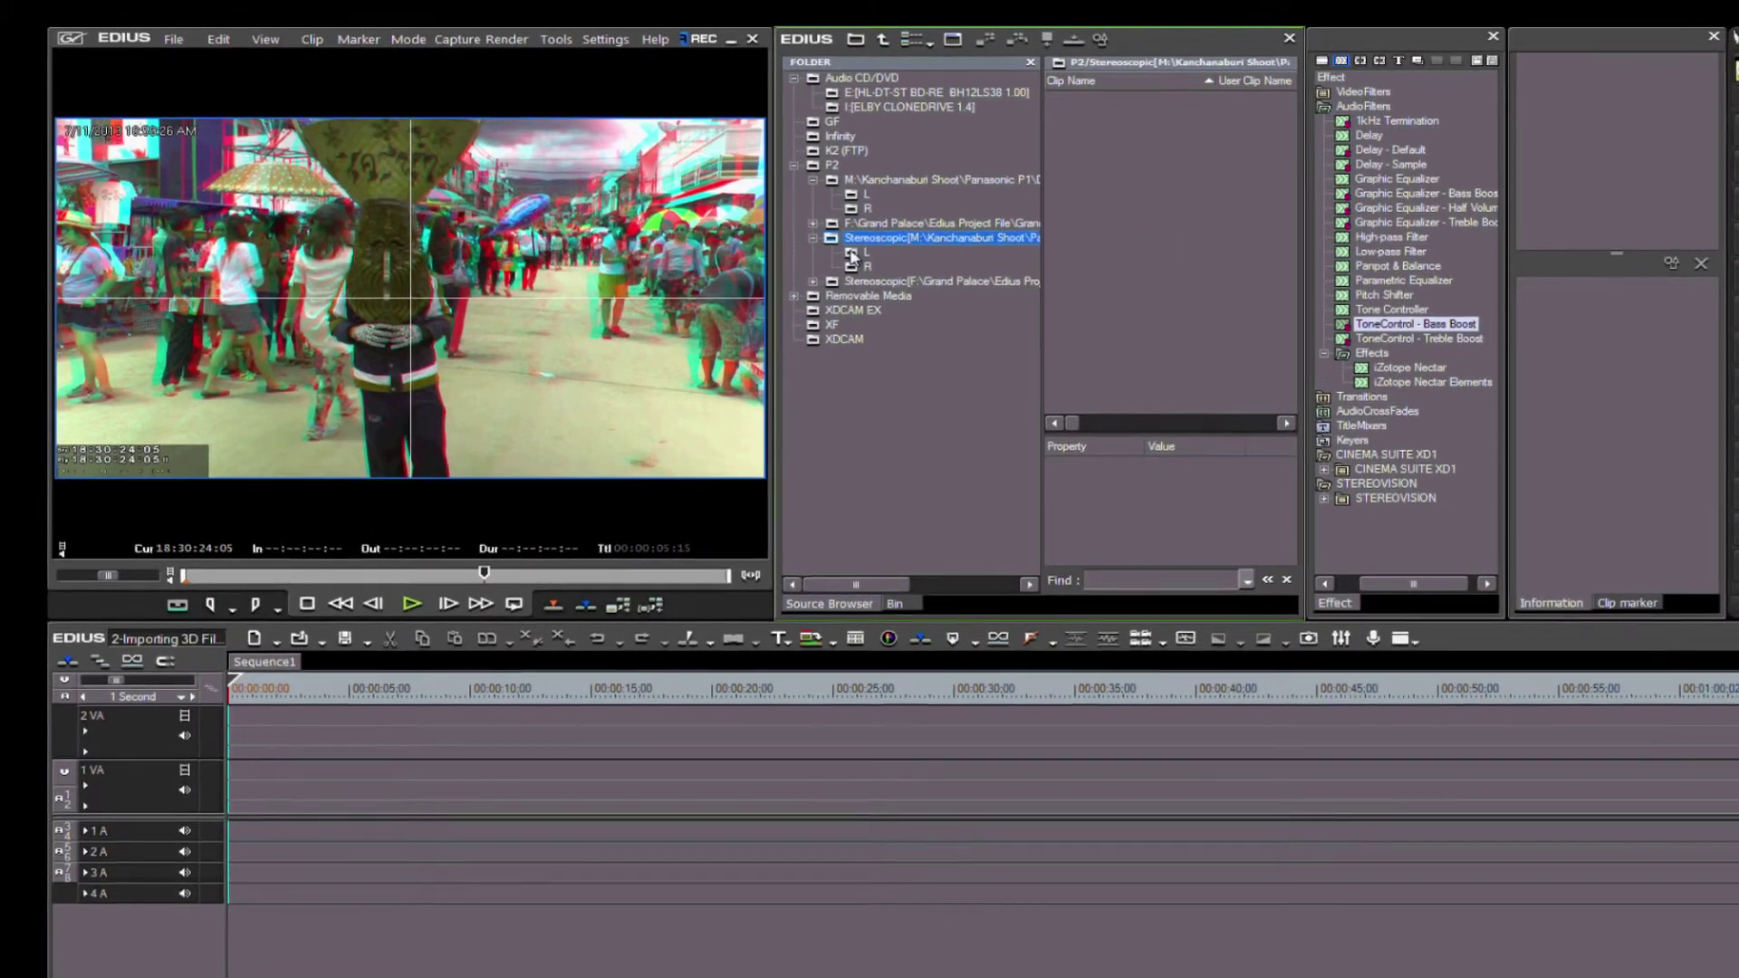
left_click(837, 249)
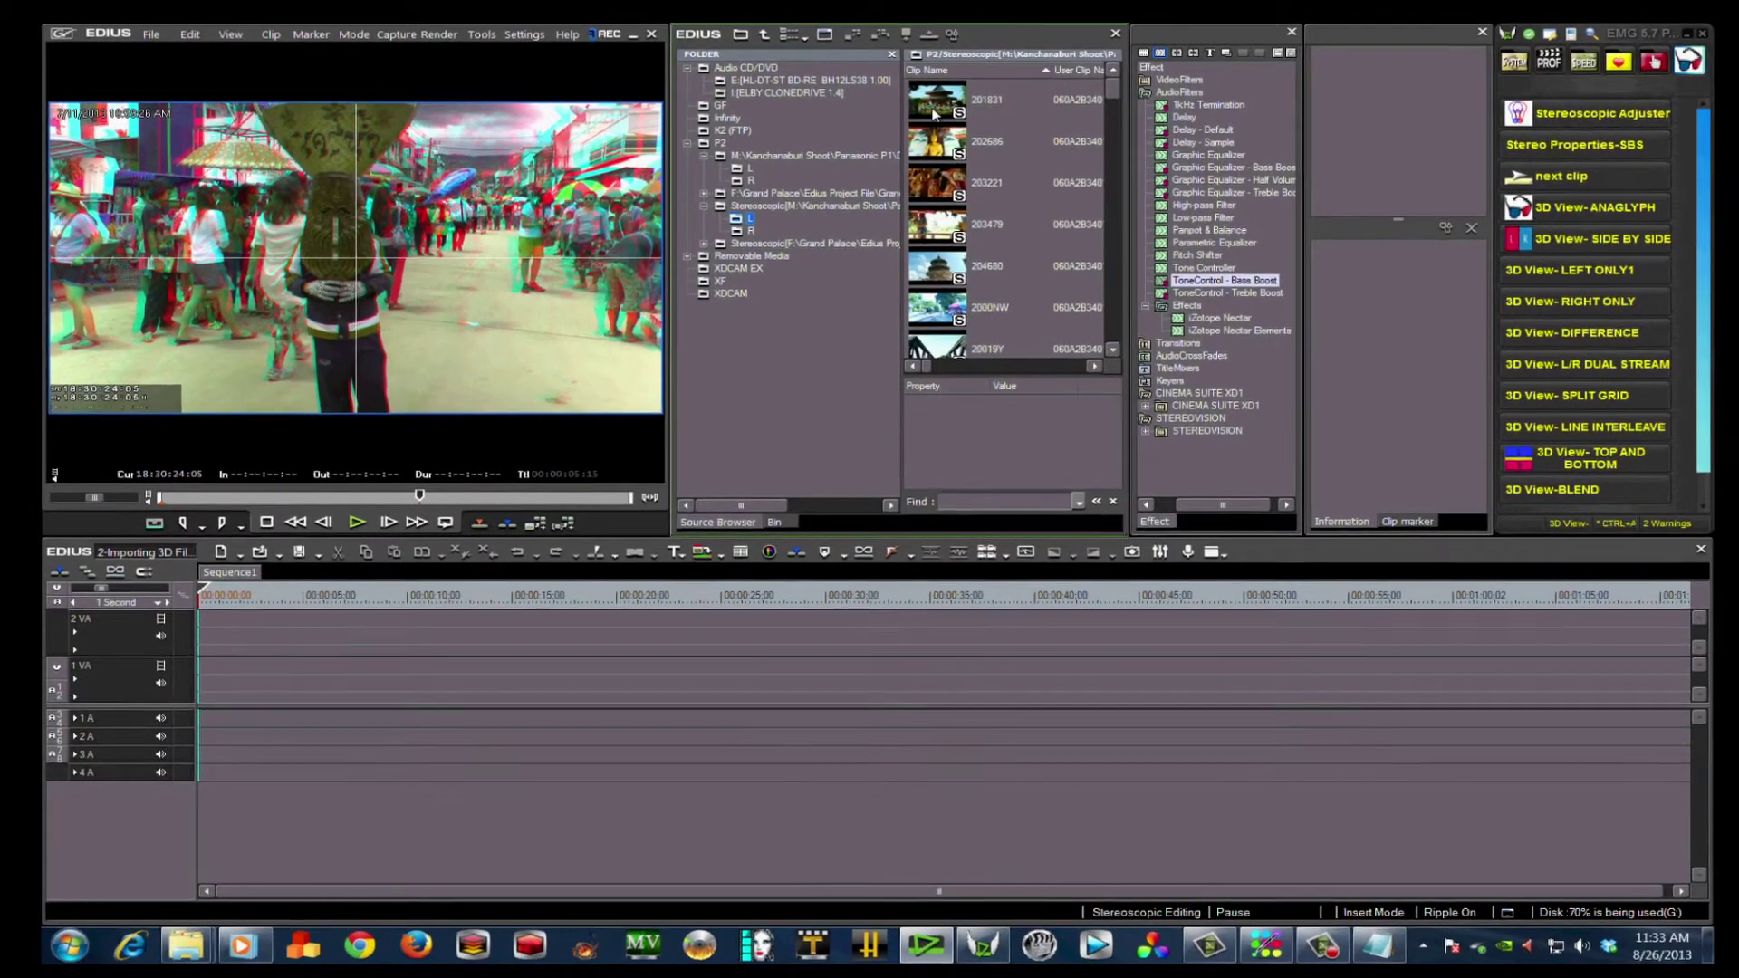
left_click(932, 113)
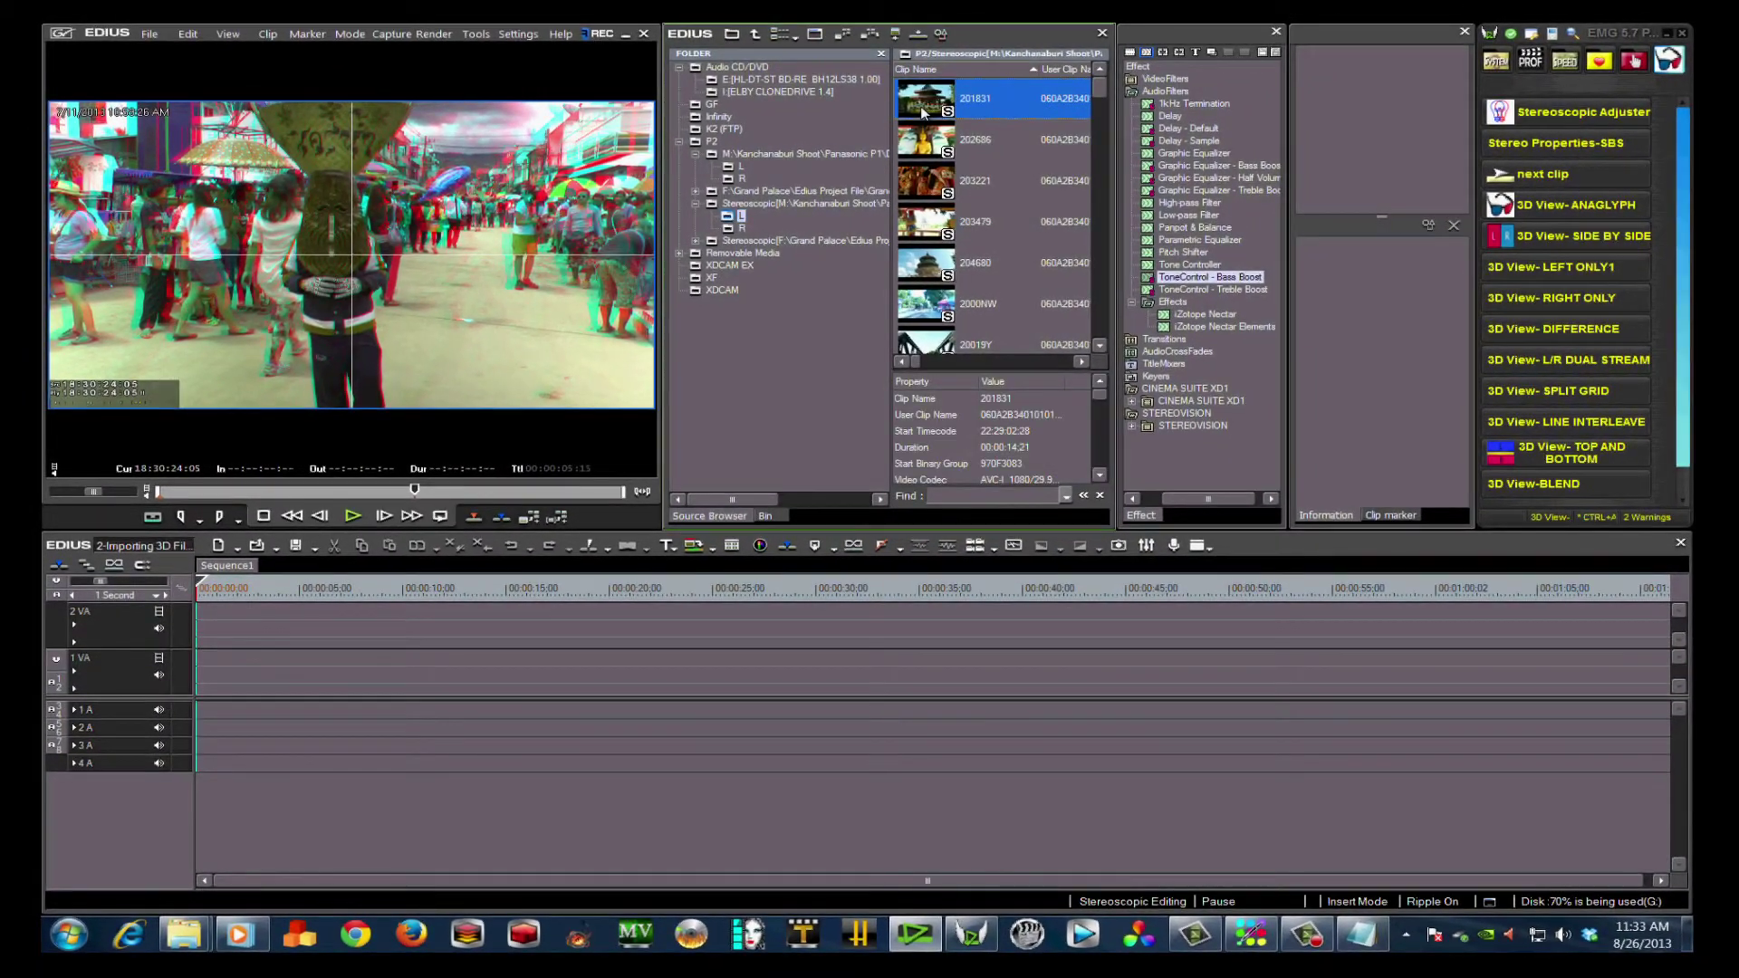
double_click(923, 112)
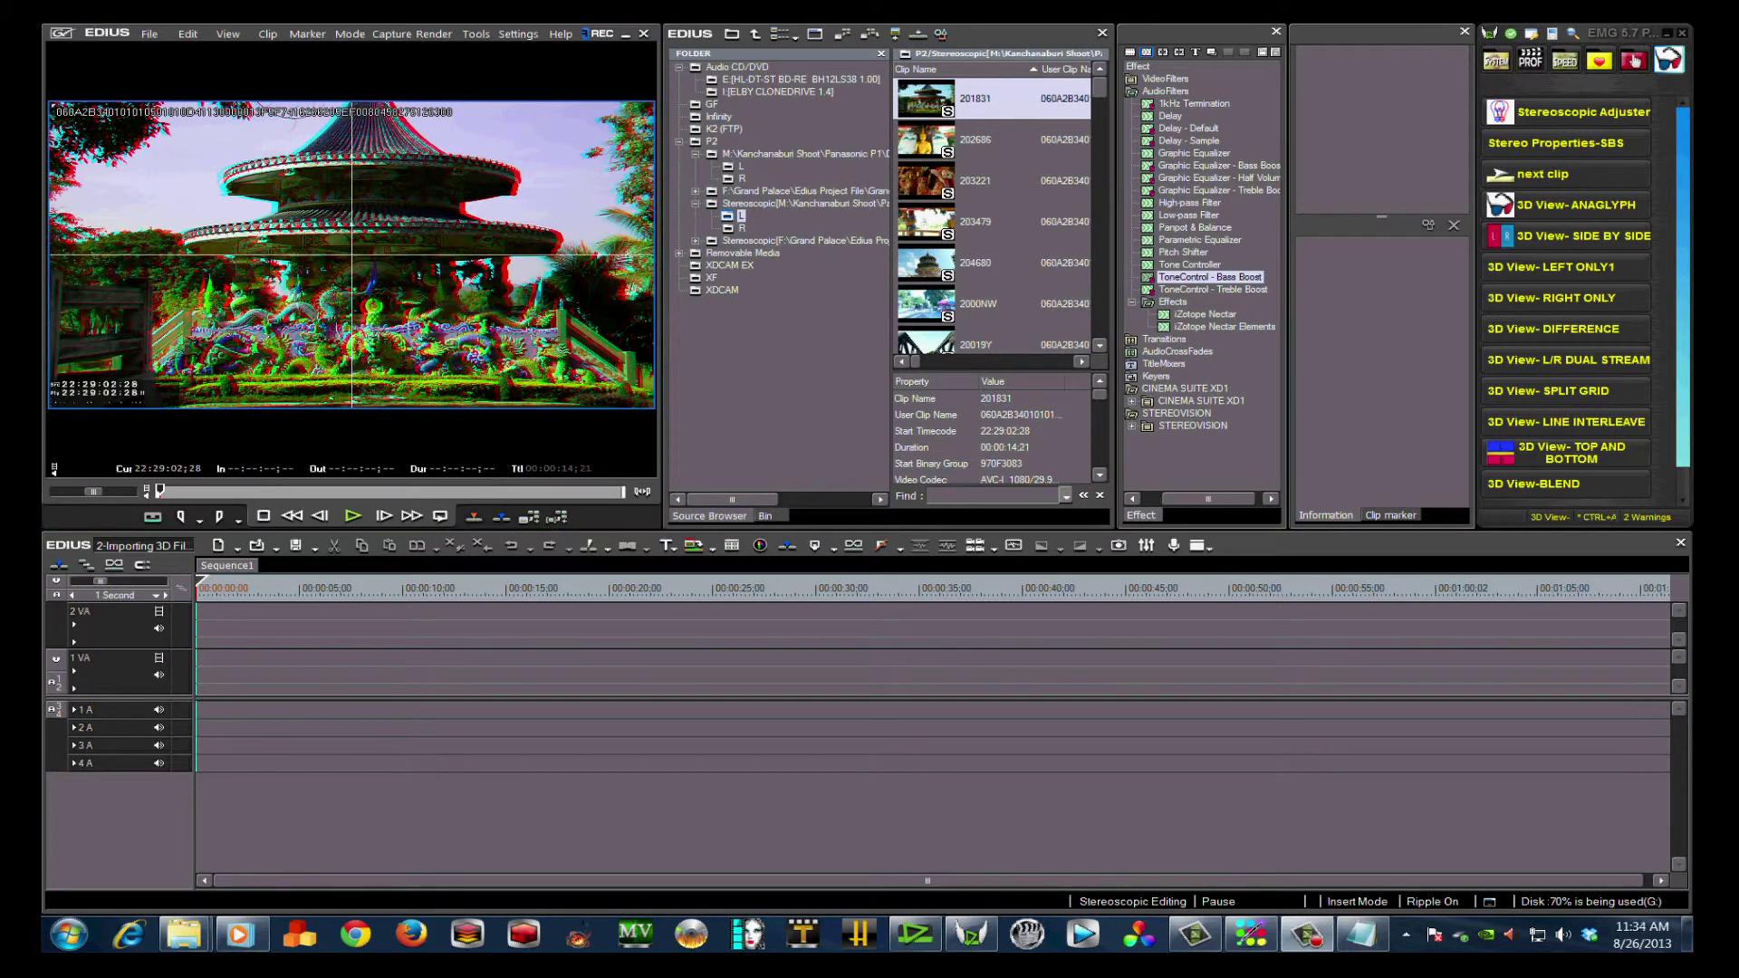
left_click(361, 515)
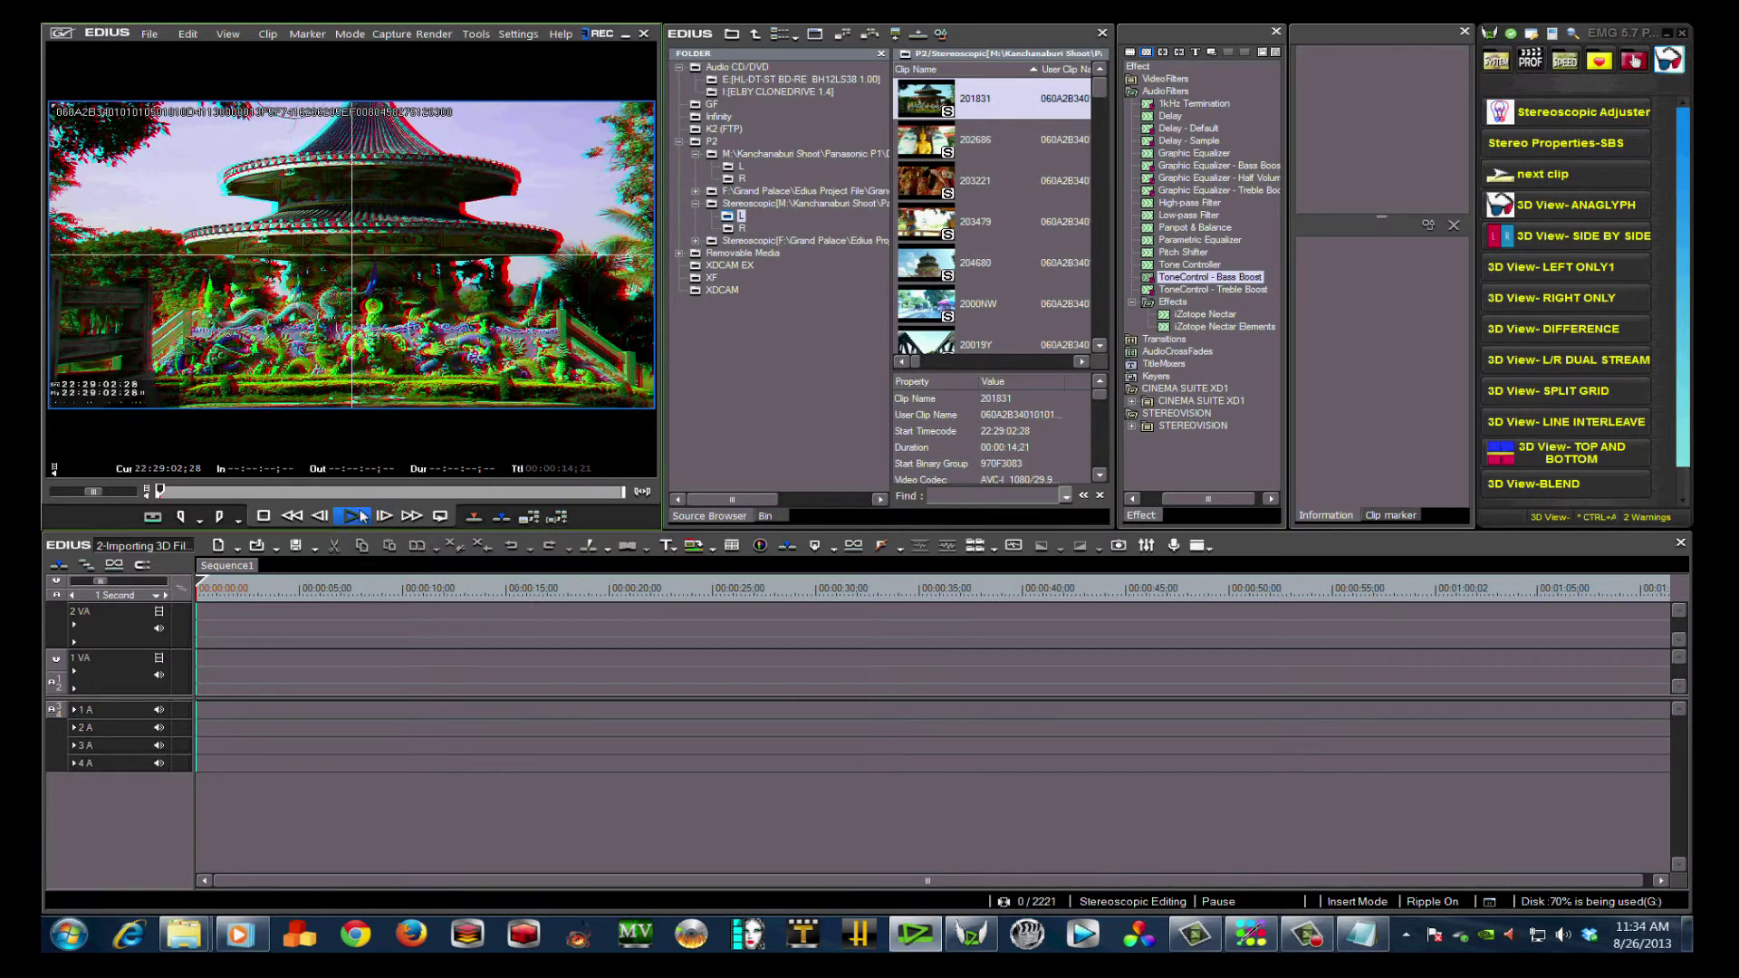